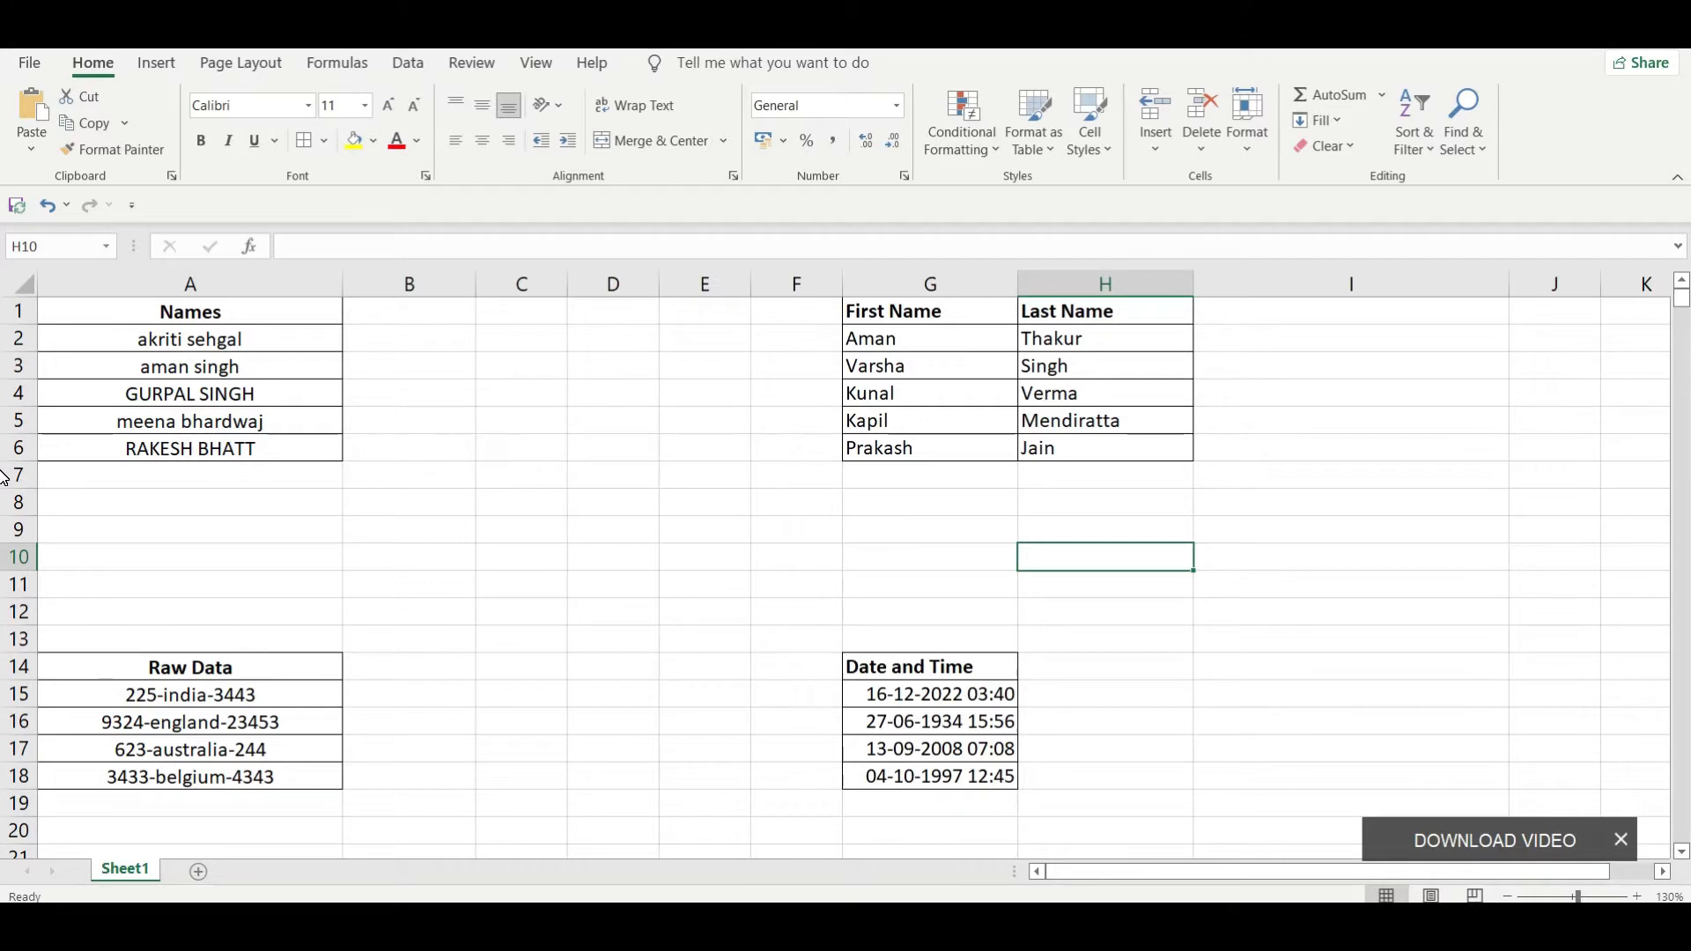
pyautogui.moveTo(1615, 27)
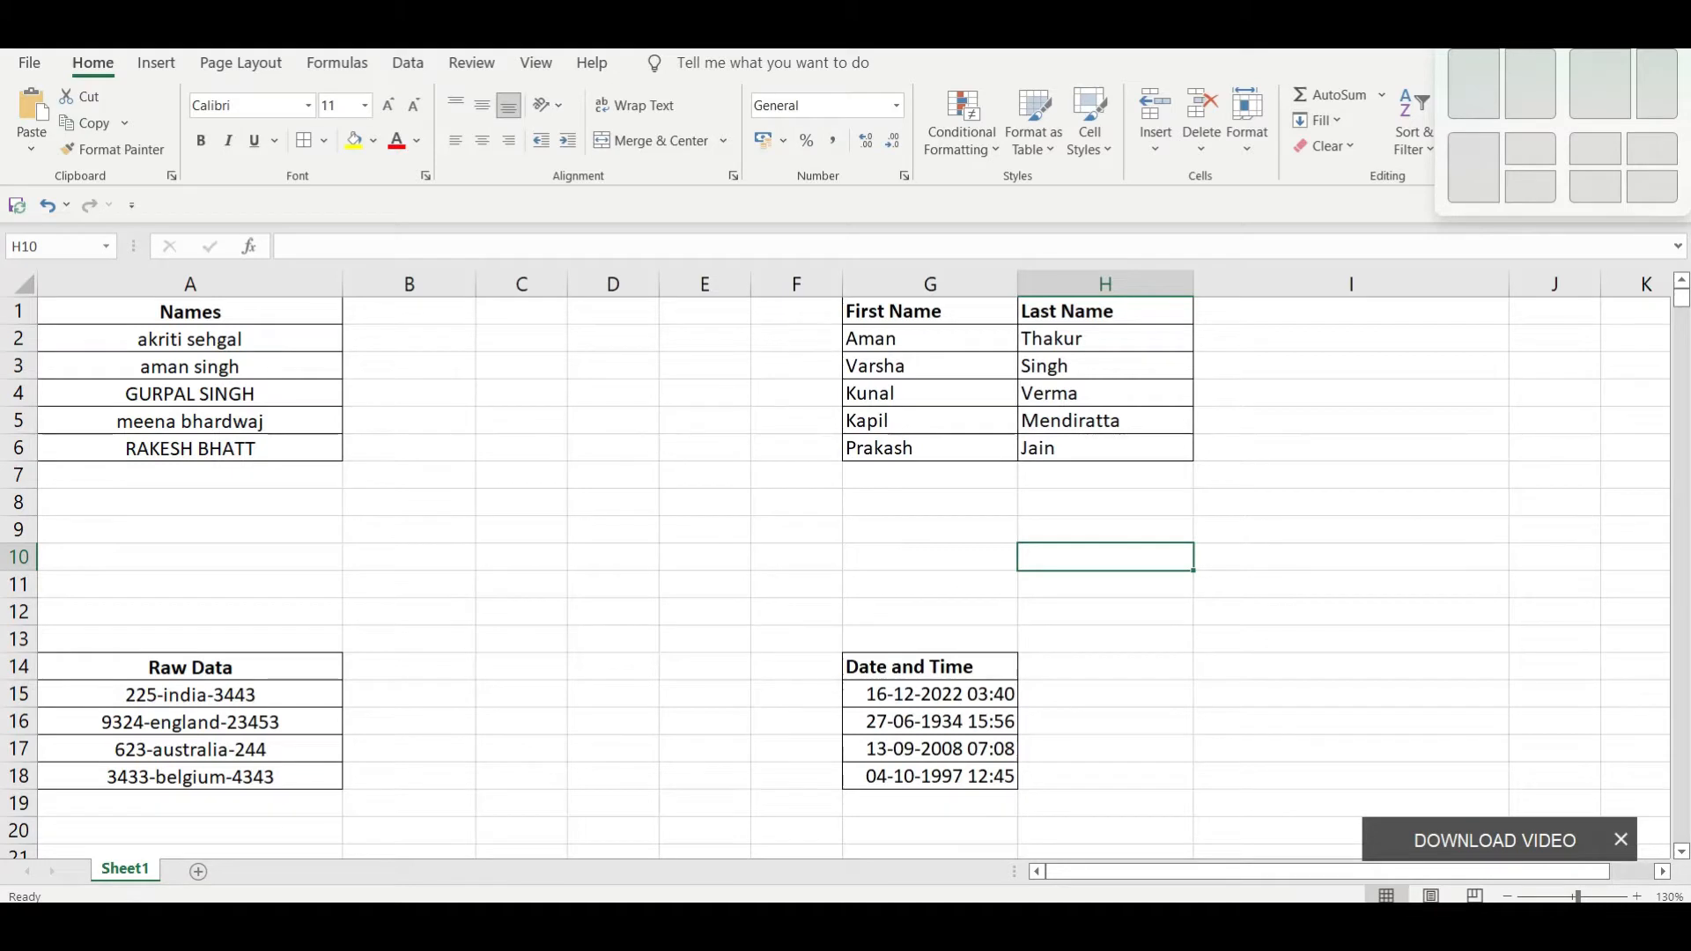
pyautogui.click(576, 449)
pyautogui.click(576, 362)
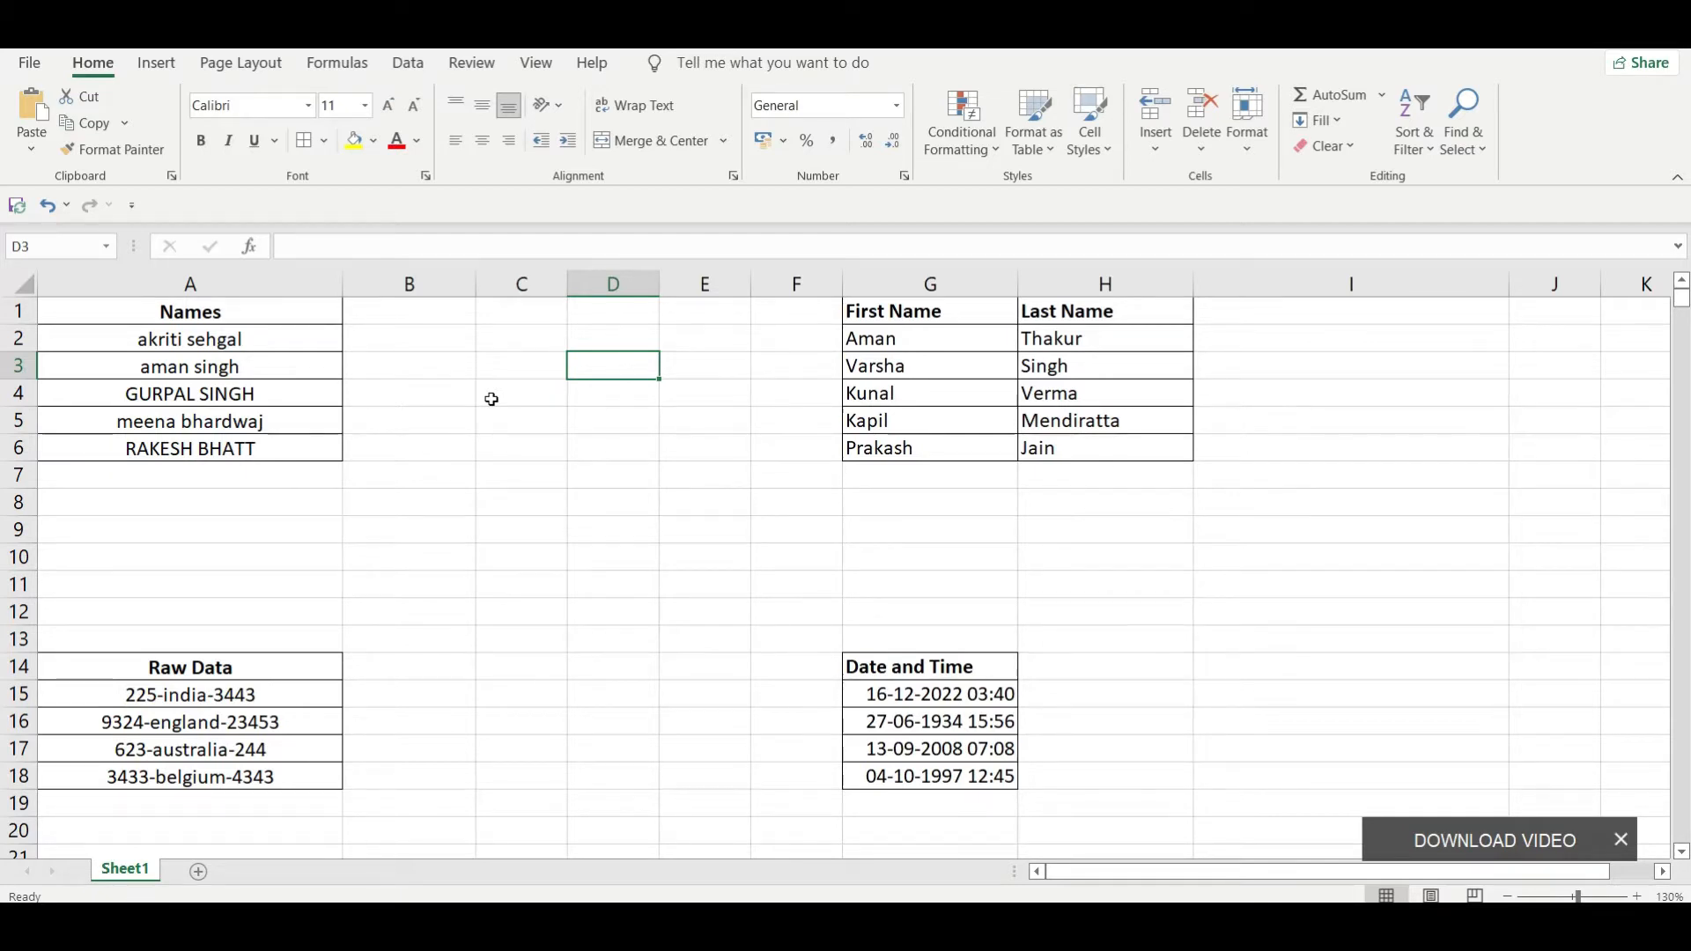
pyautogui.click(444, 313)
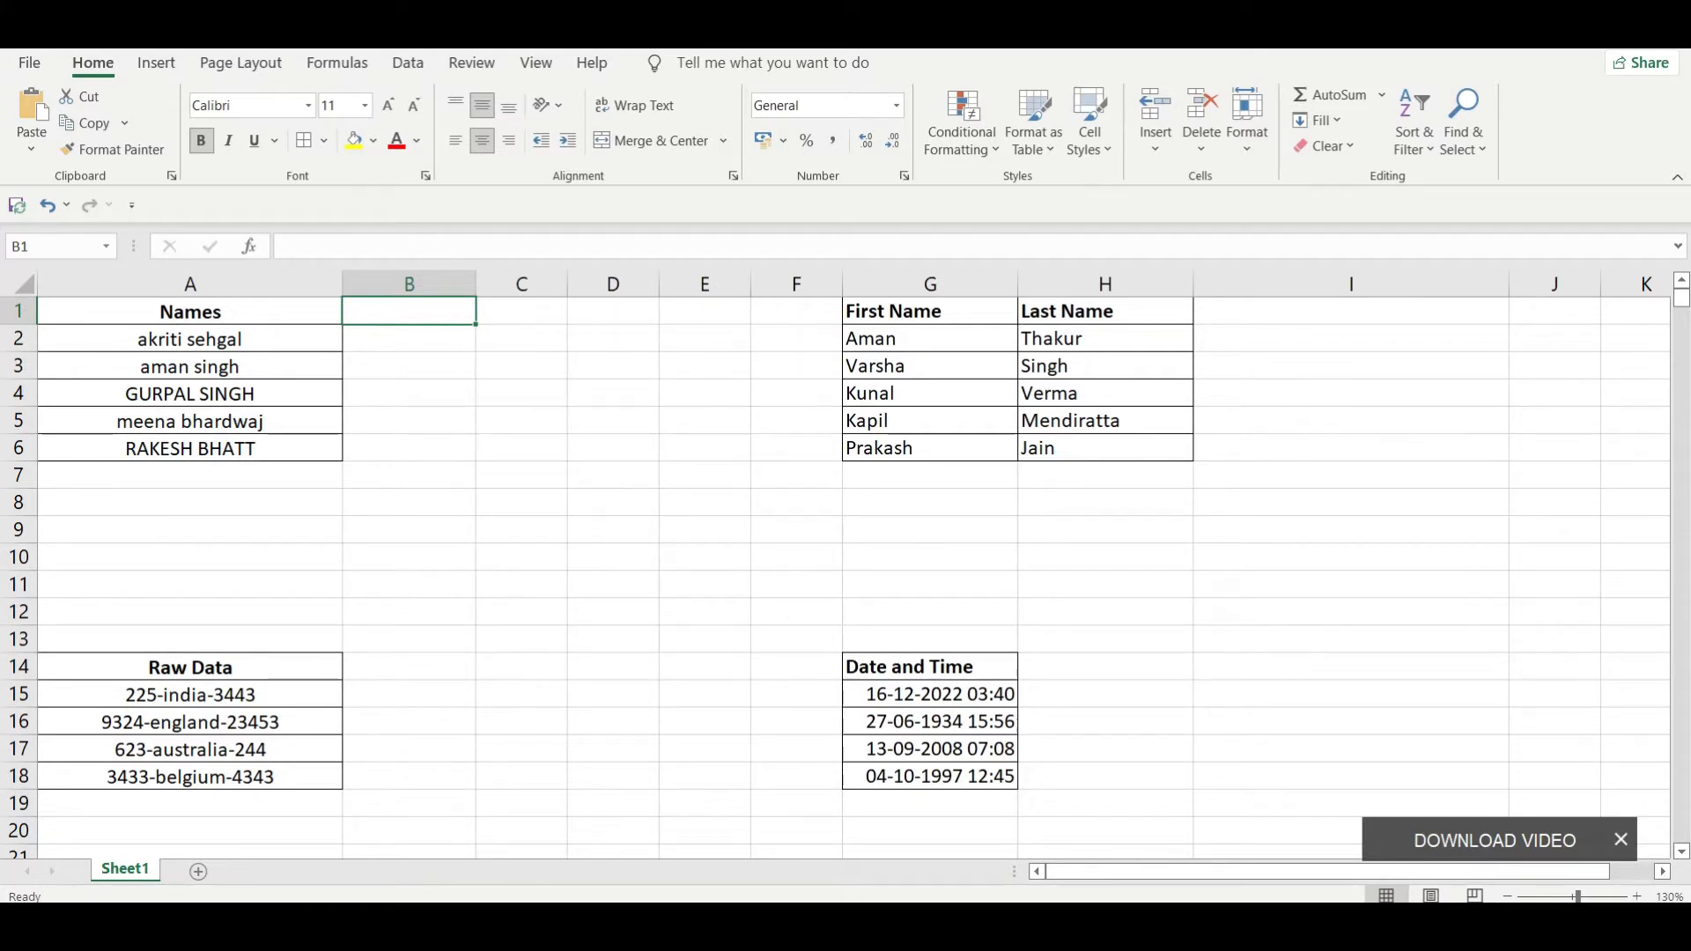
pyautogui.click(201, 330)
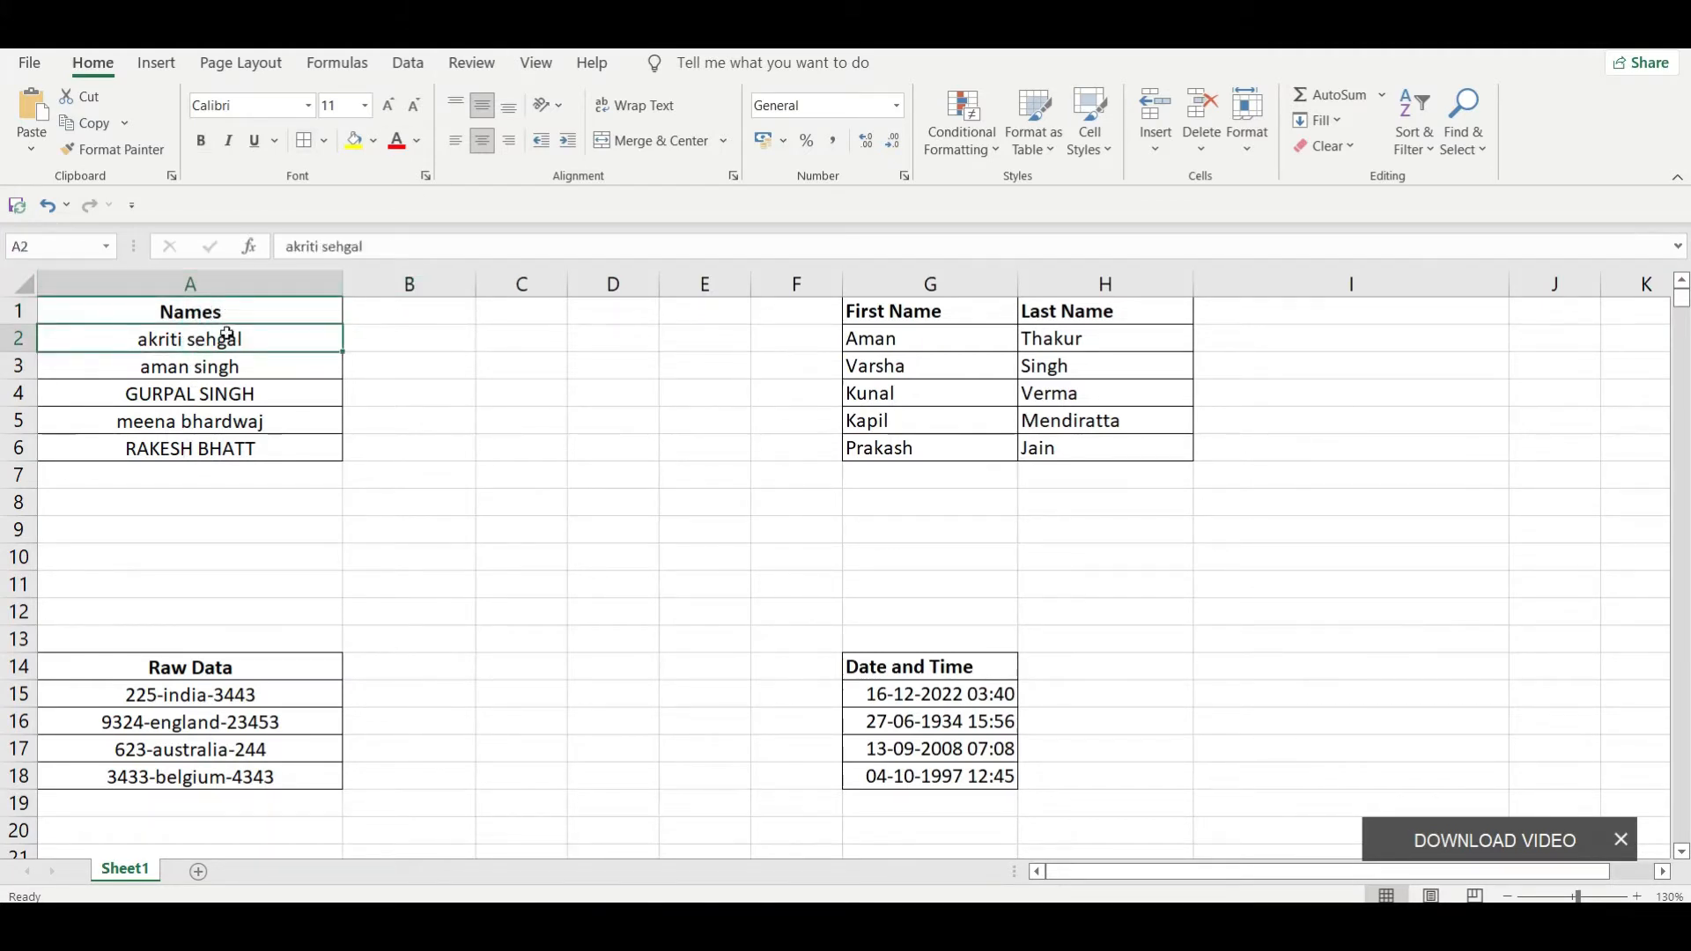
pyautogui.click(182, 338)
# Step: Enter the column headings First Name in B1 and Last Name in C1, beside the Names column
pyautogui.press('Right')
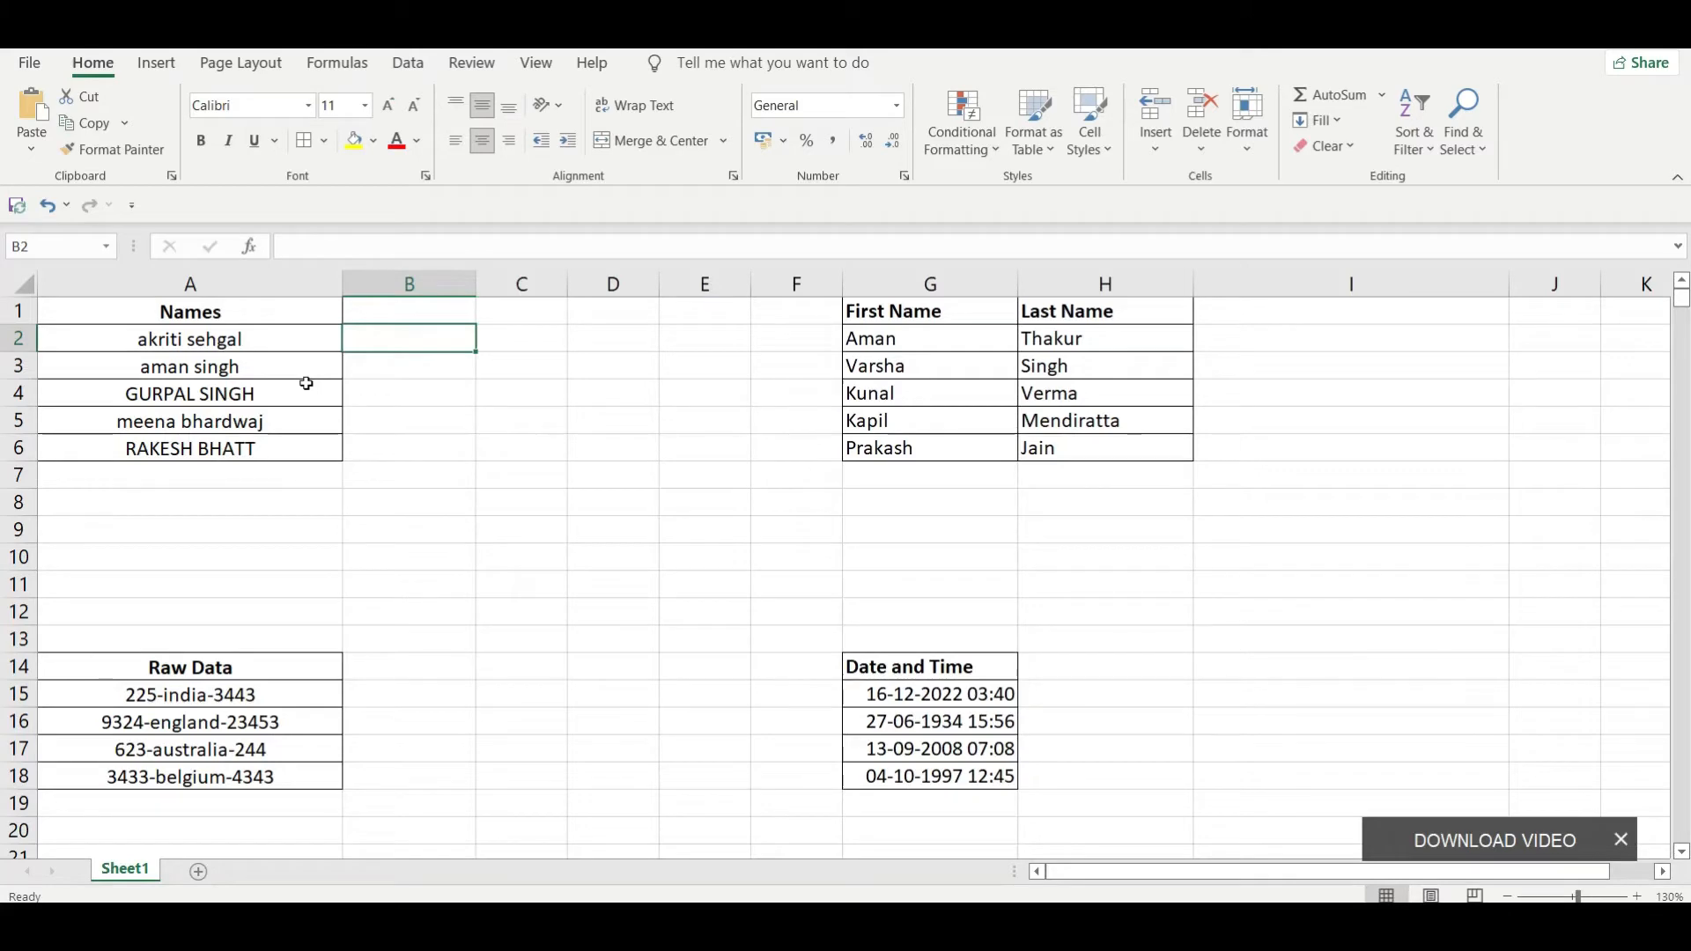
pyautogui.press('Up')
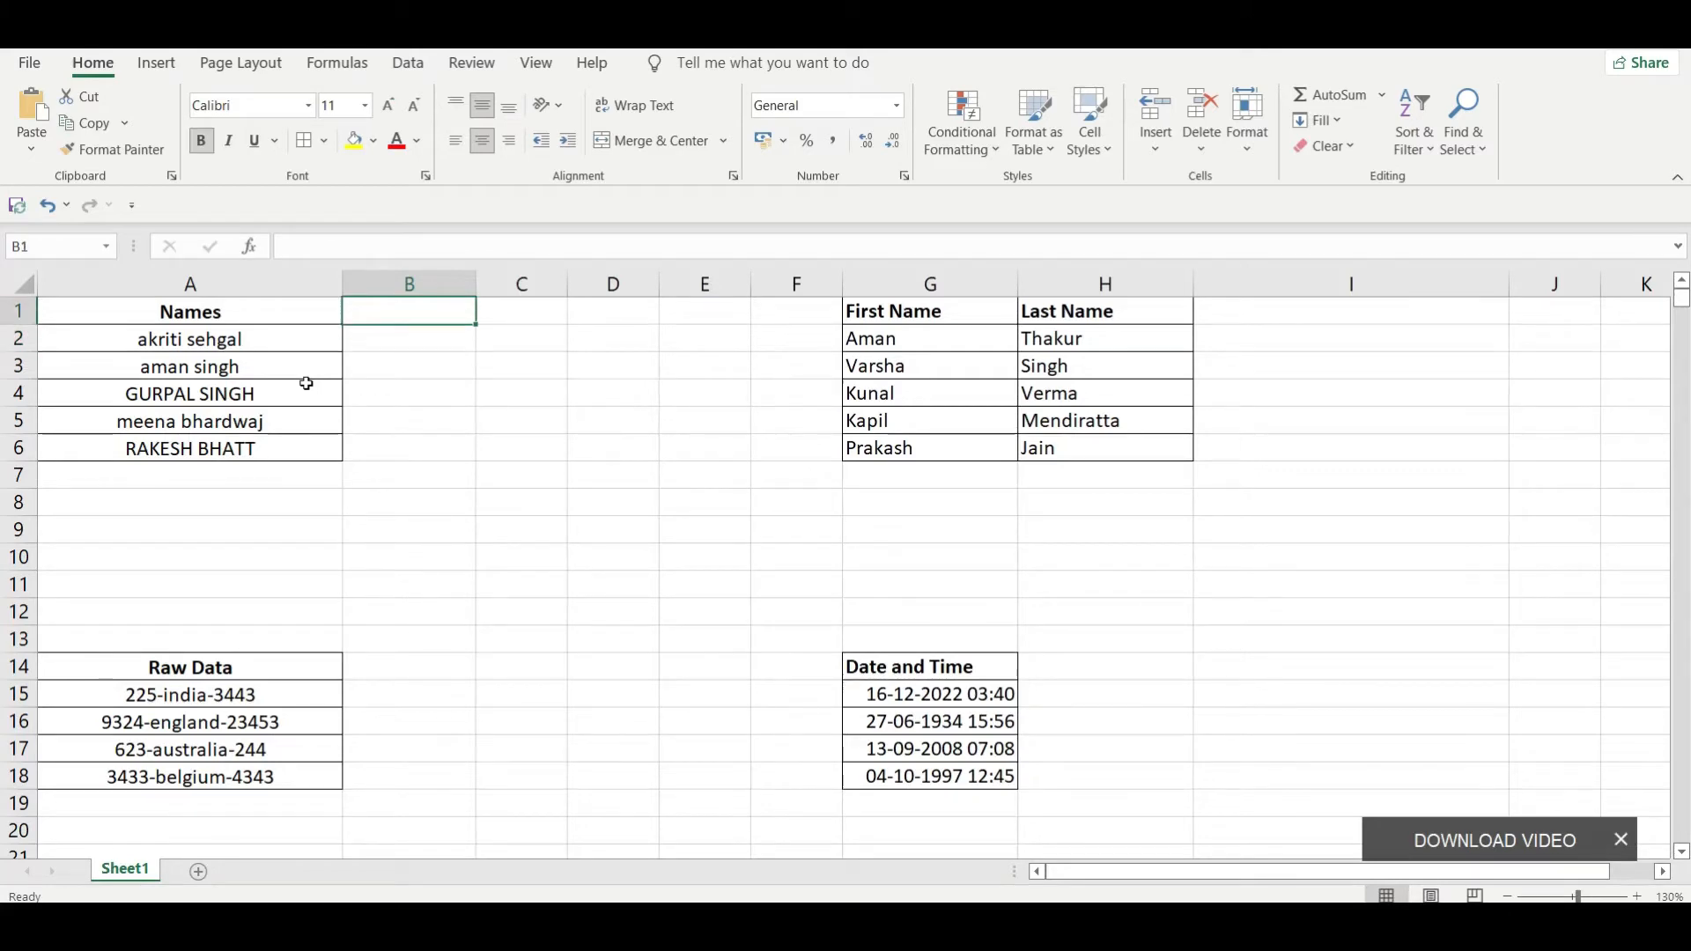
pyautogui.write('F')
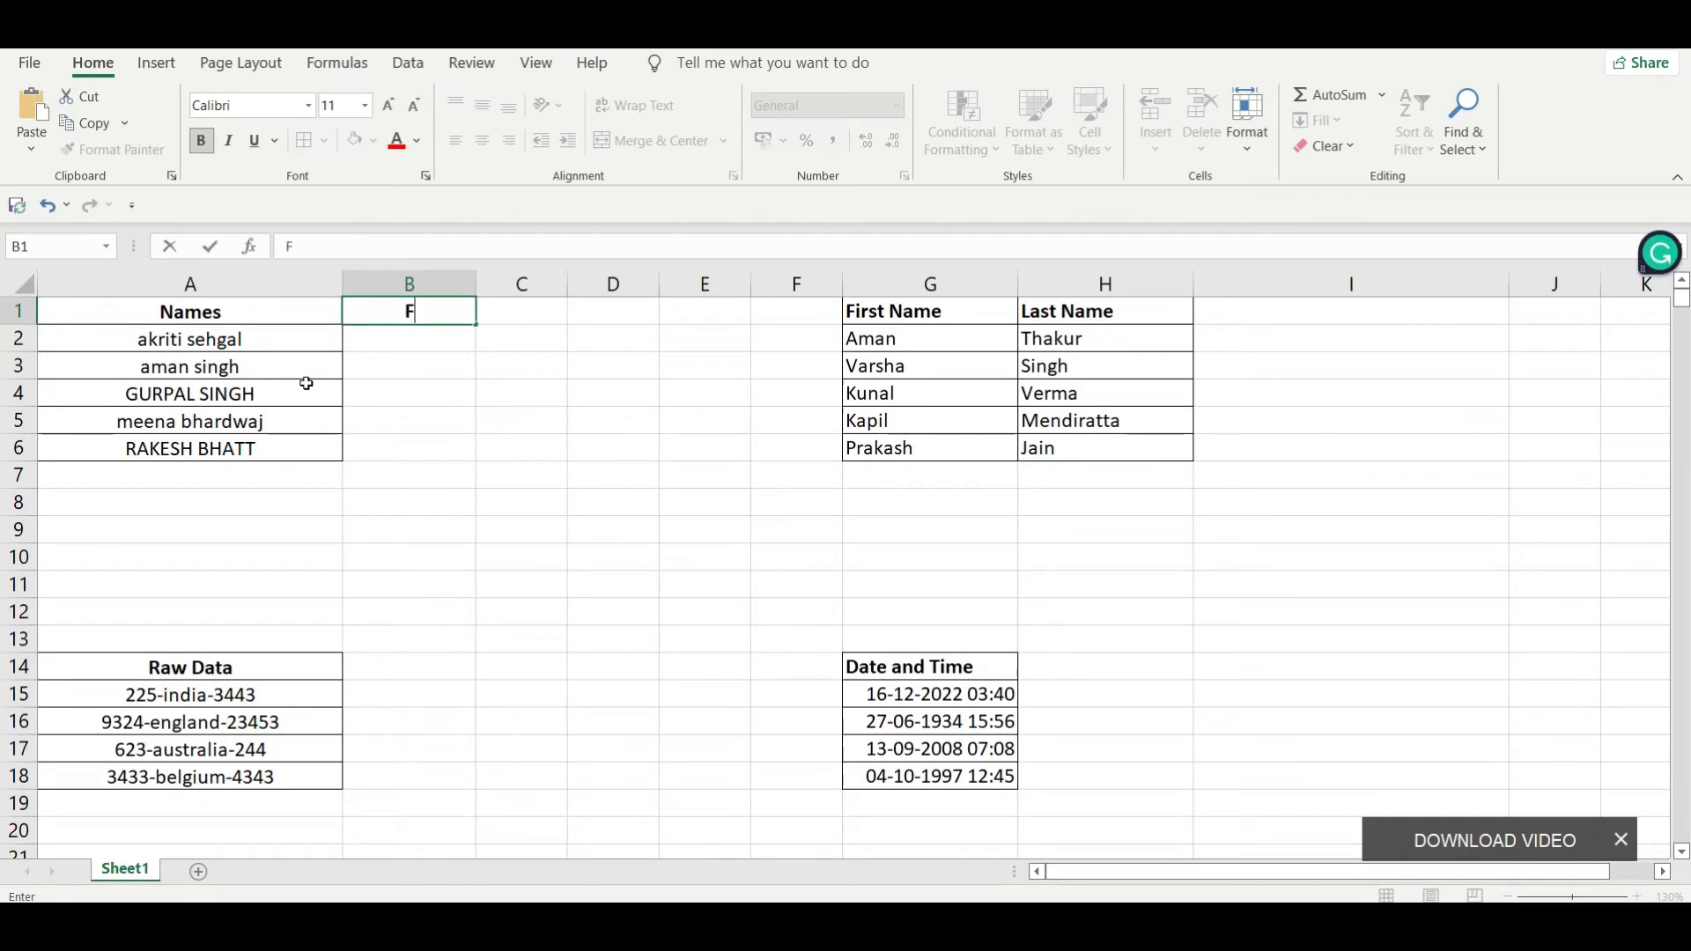
pyautogui.write('irst Na')
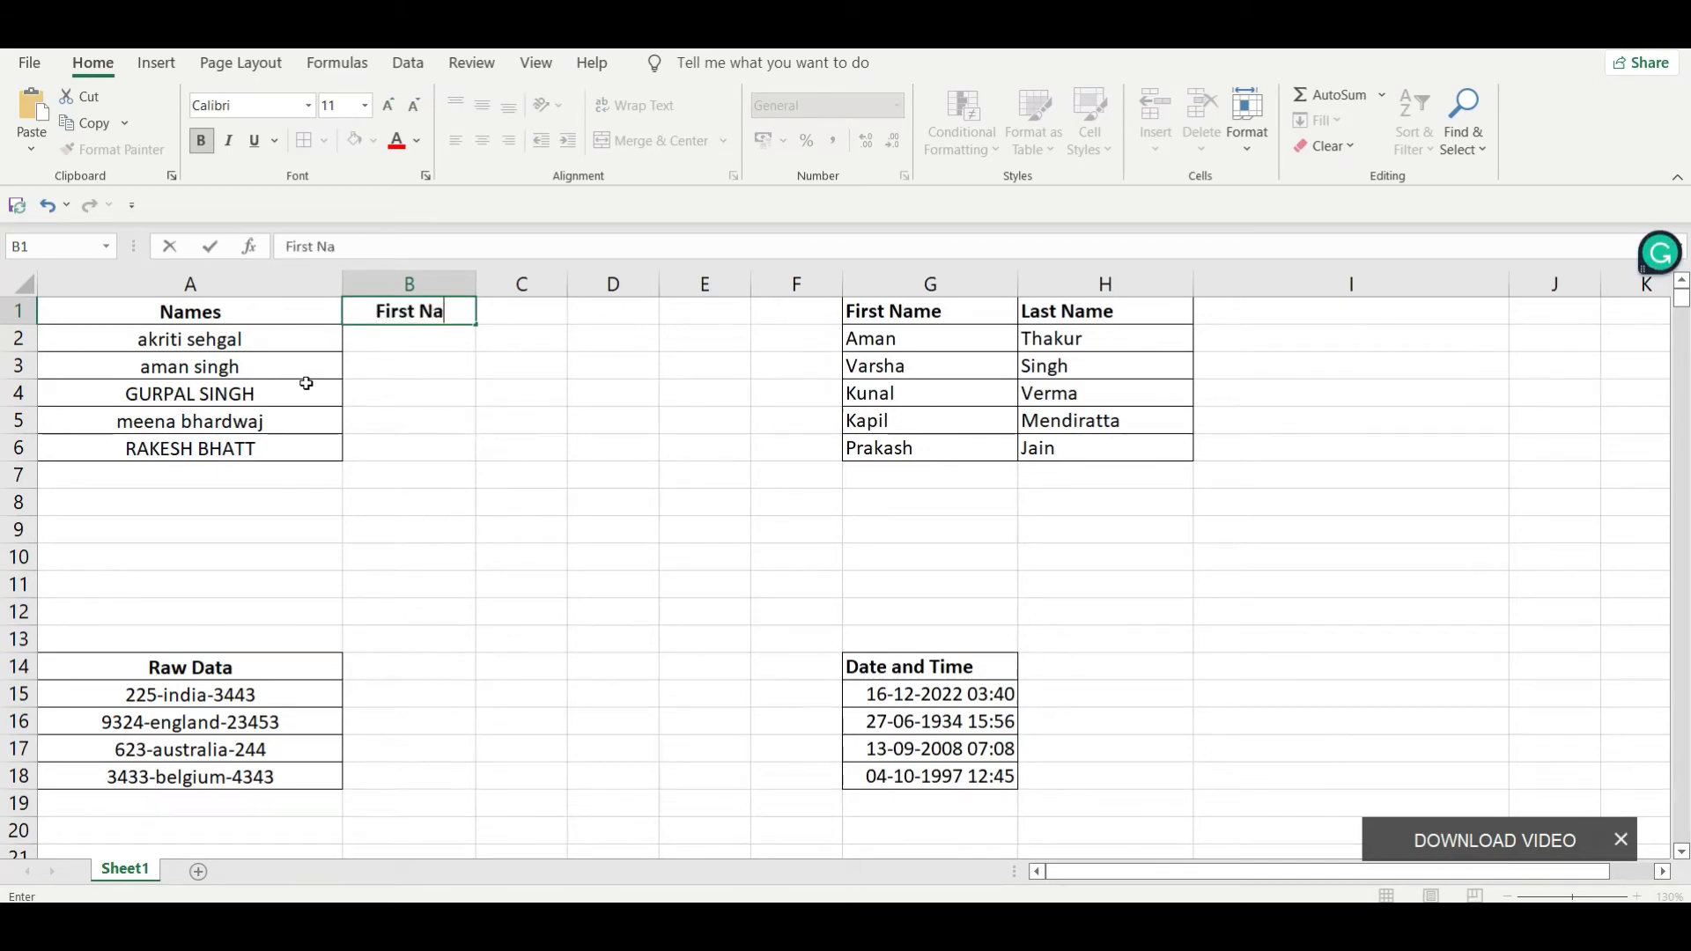
pyautogui.write('me')
pyautogui.press('Tab')
pyautogui.write('LaS')
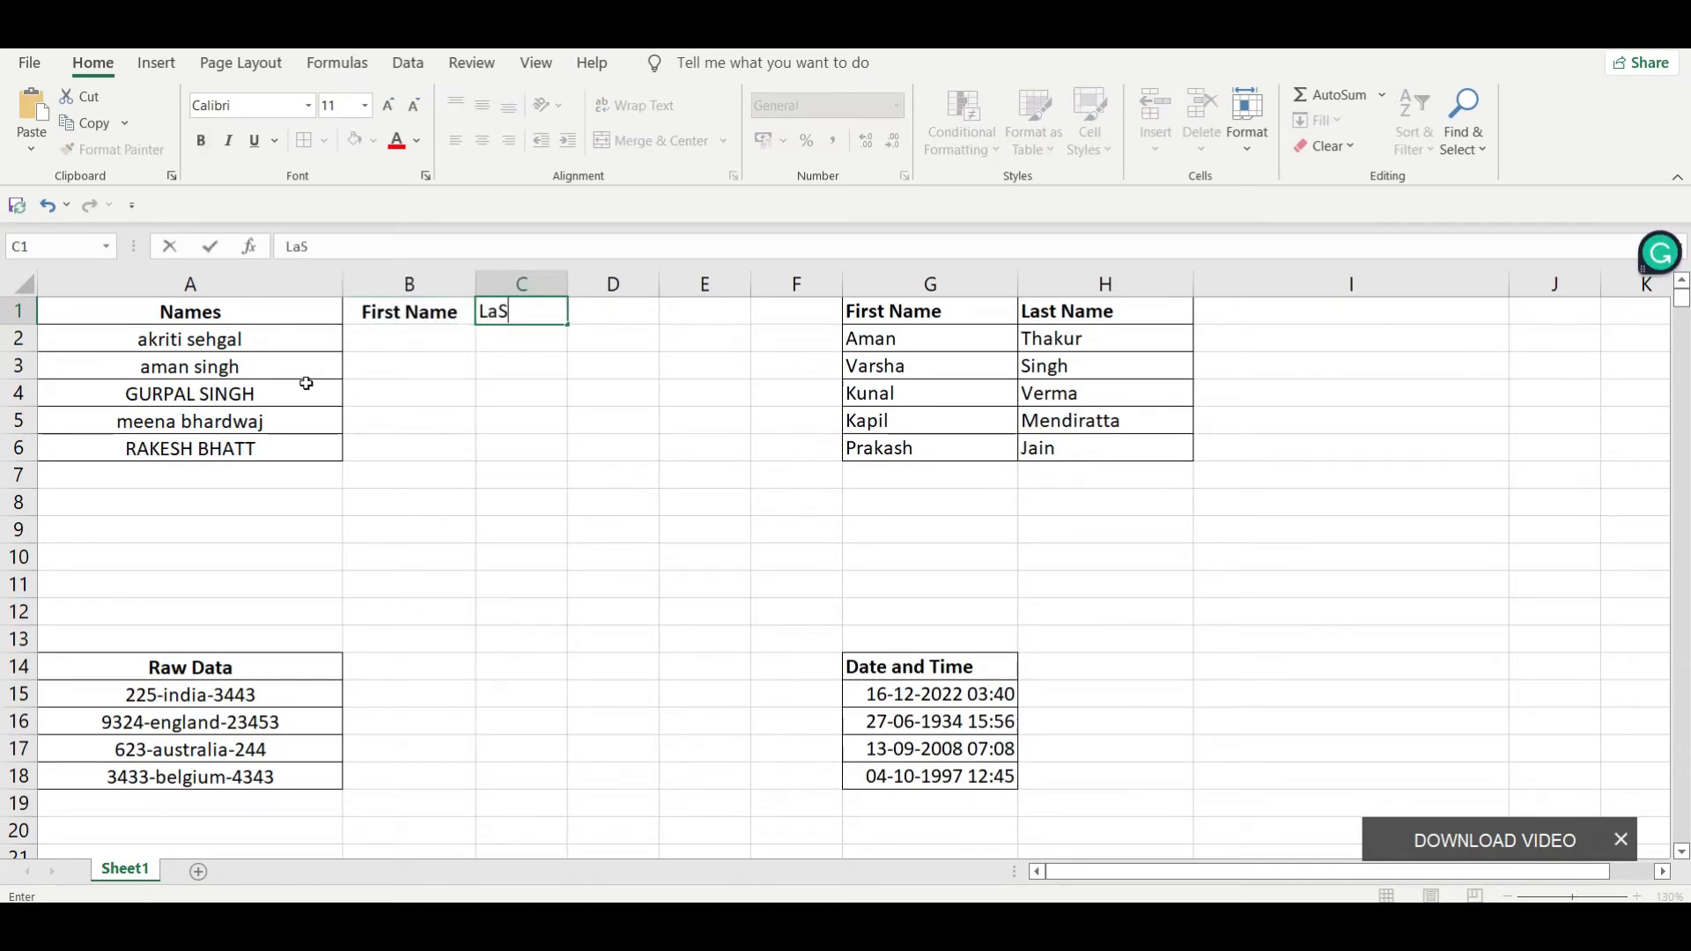
pyautogui.press('BackSpace')
pyautogui.write('st Name')
pyautogui.press('Return')
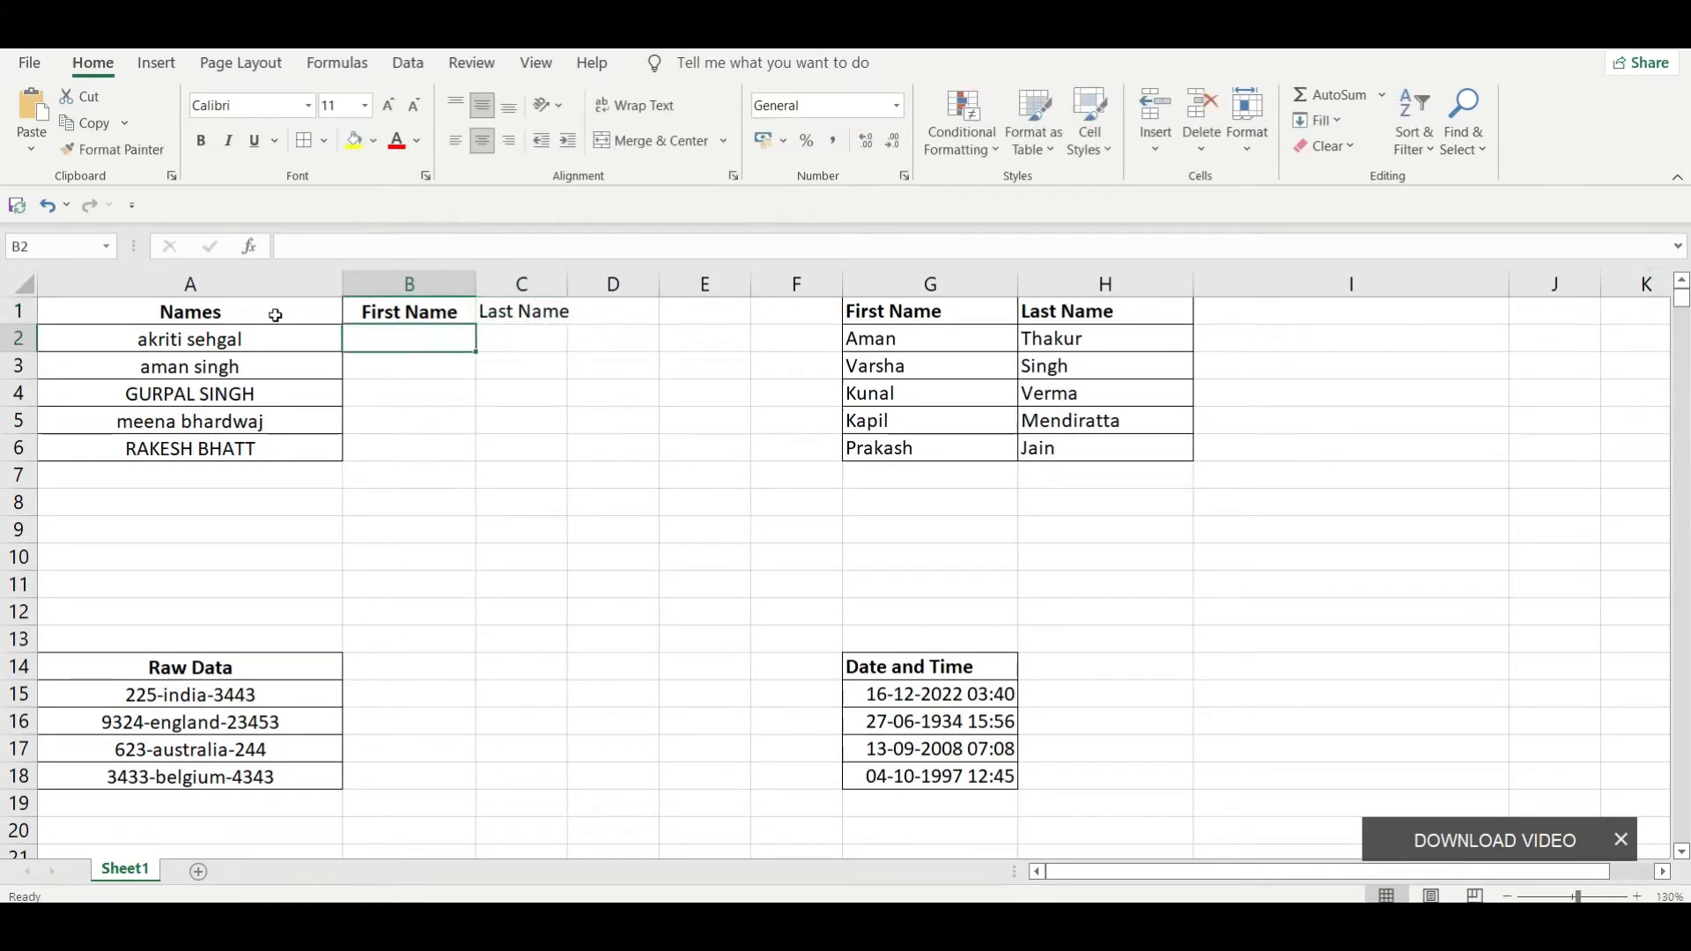
# Step: Make the Last Name heading in C1 bold
pyautogui.press('Up')
pyautogui.press('Right')
pyautogui.hotkey('ctrl', 'b')
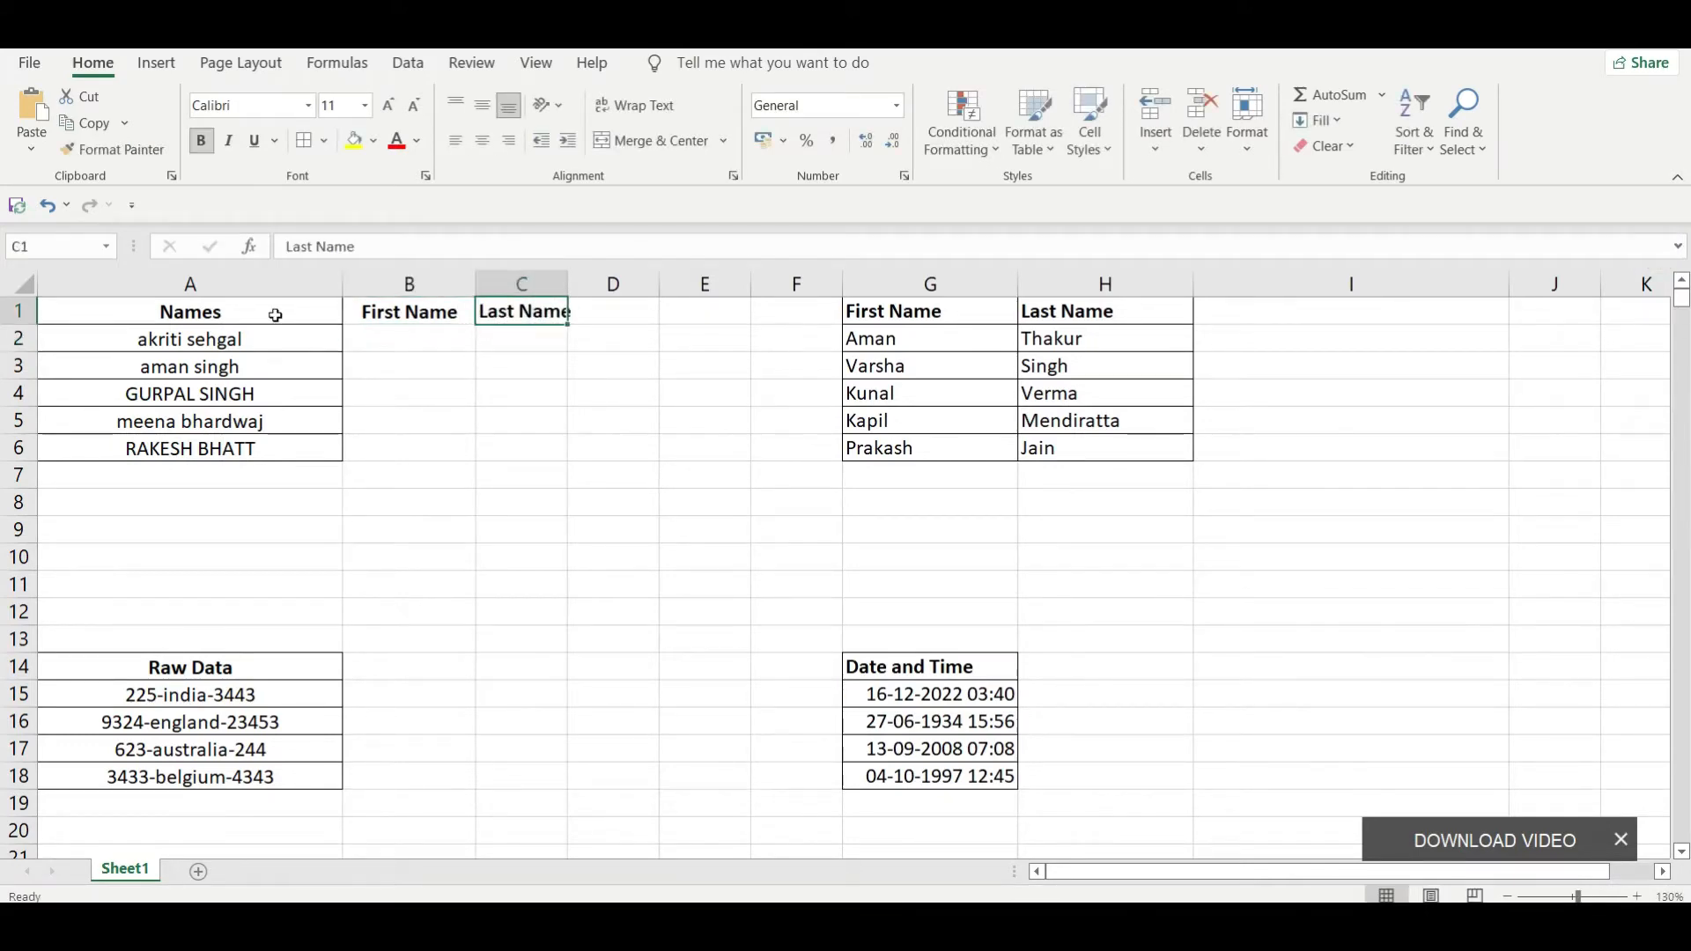
# Step: Split the full name in A2 as a sample, entering its first name in B2 and its last name in C2
pyautogui.press('Right')
pyautogui.press('Down')
pyautogui.press('Left')
pyautogui.press('Left')
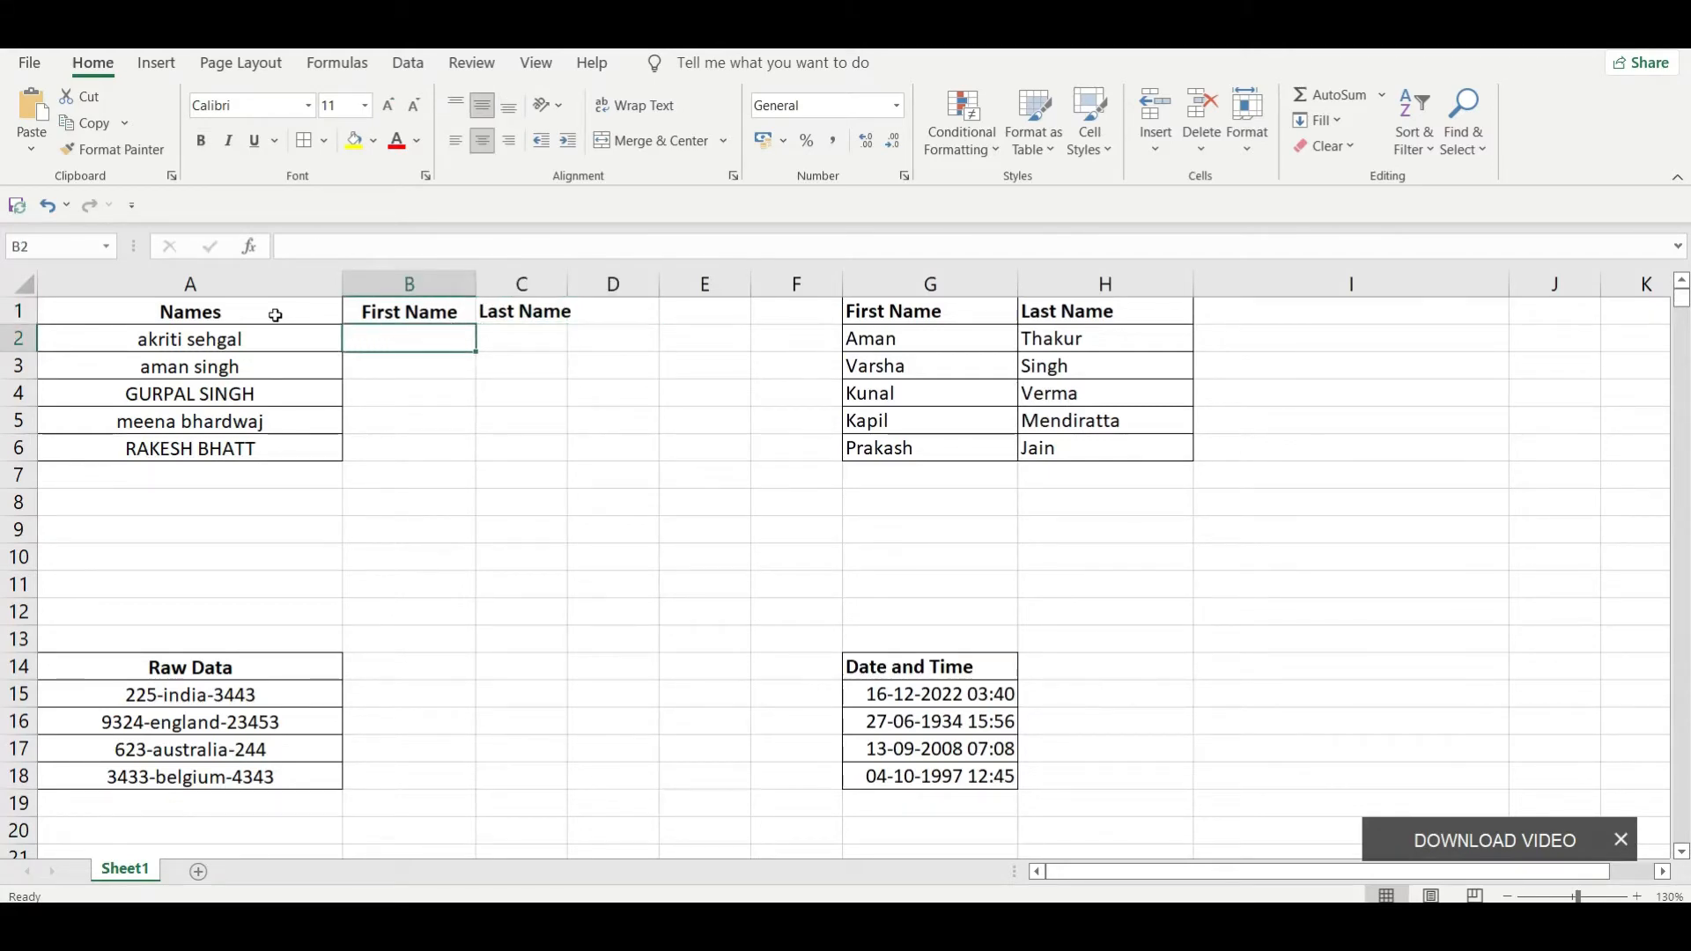
pyautogui.write('ak')
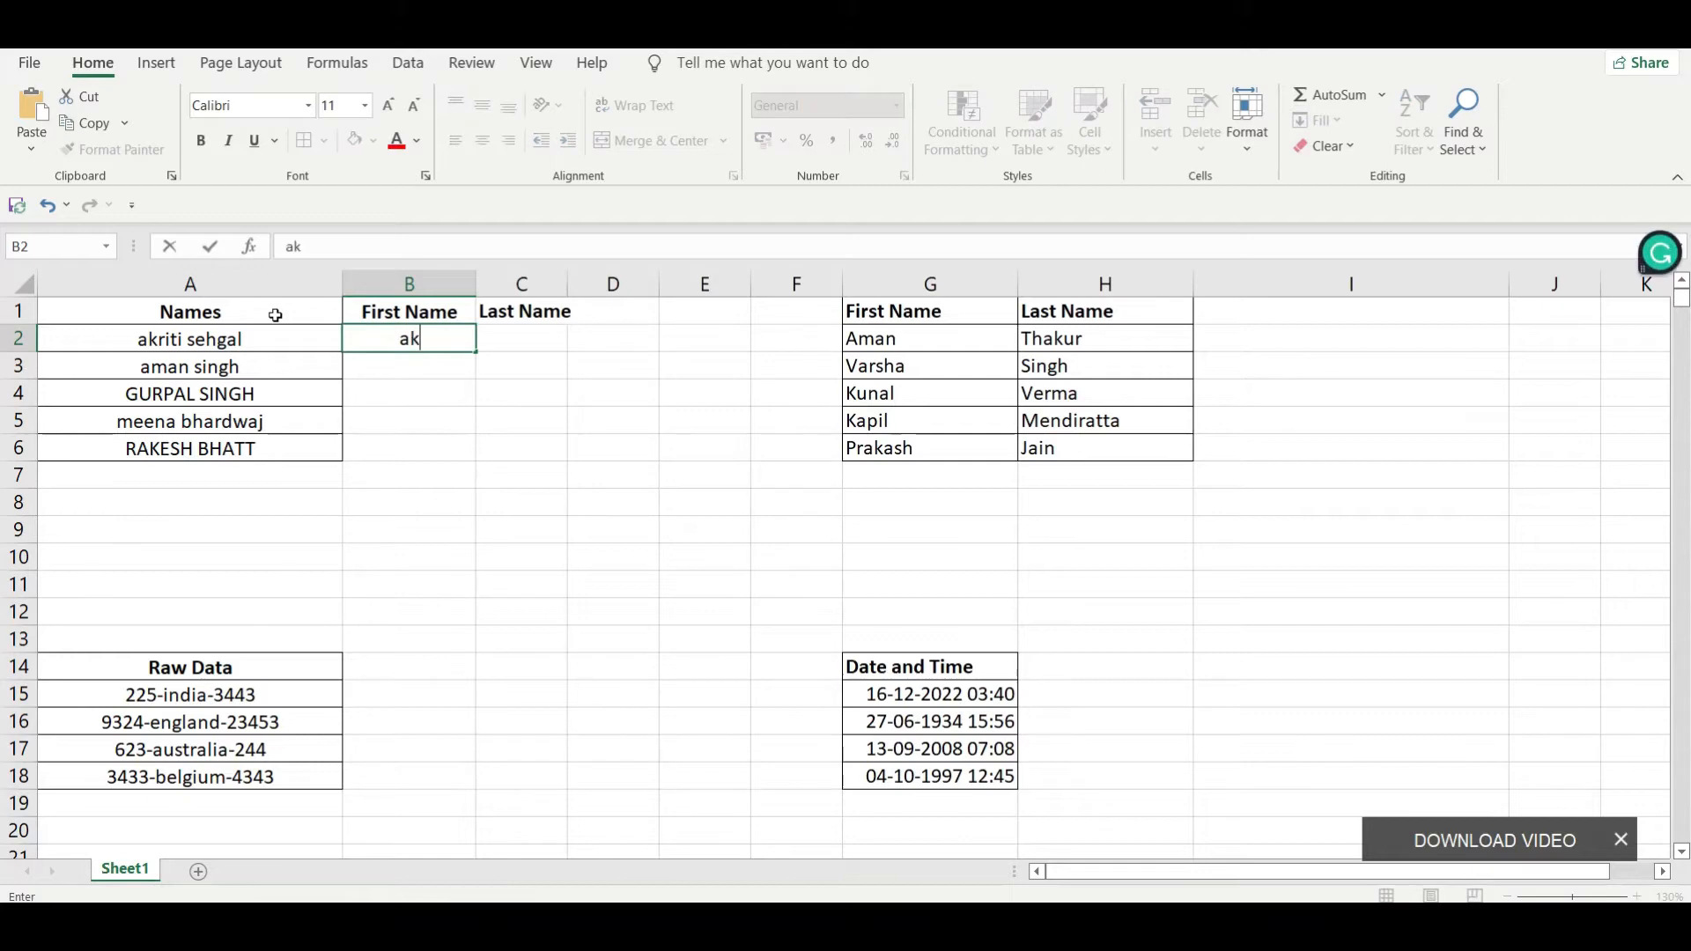
pyautogui.write('riti')
pyautogui.press('Tab')
pyautogui.write('sehgal')
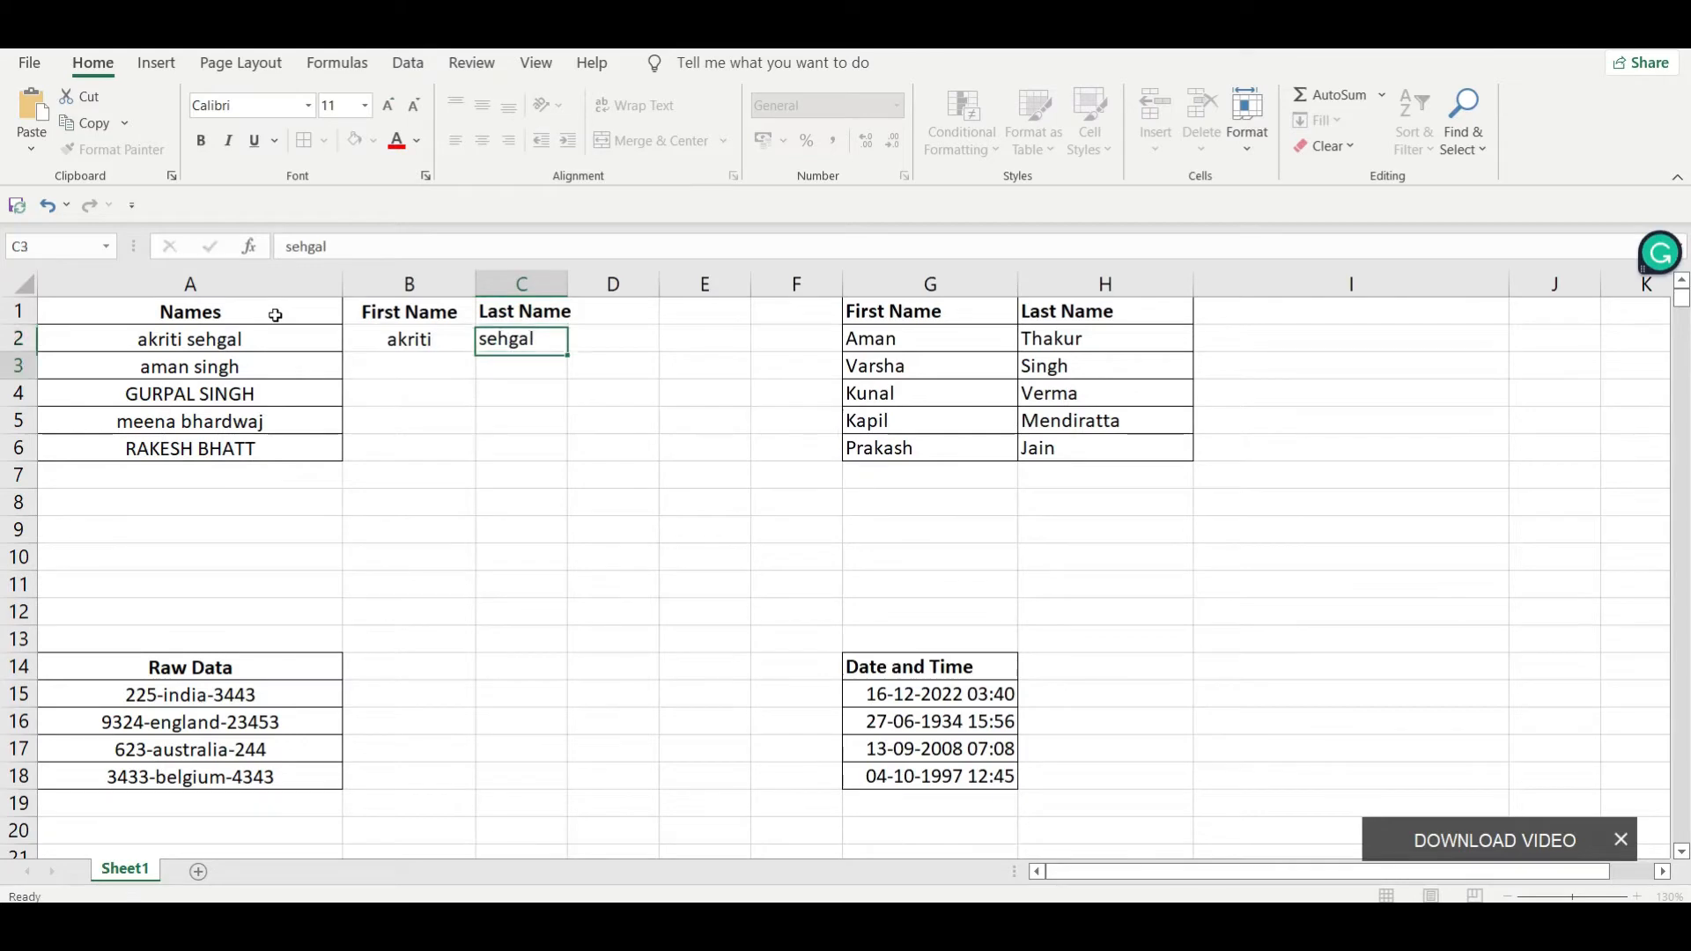
pyautogui.press('Return')
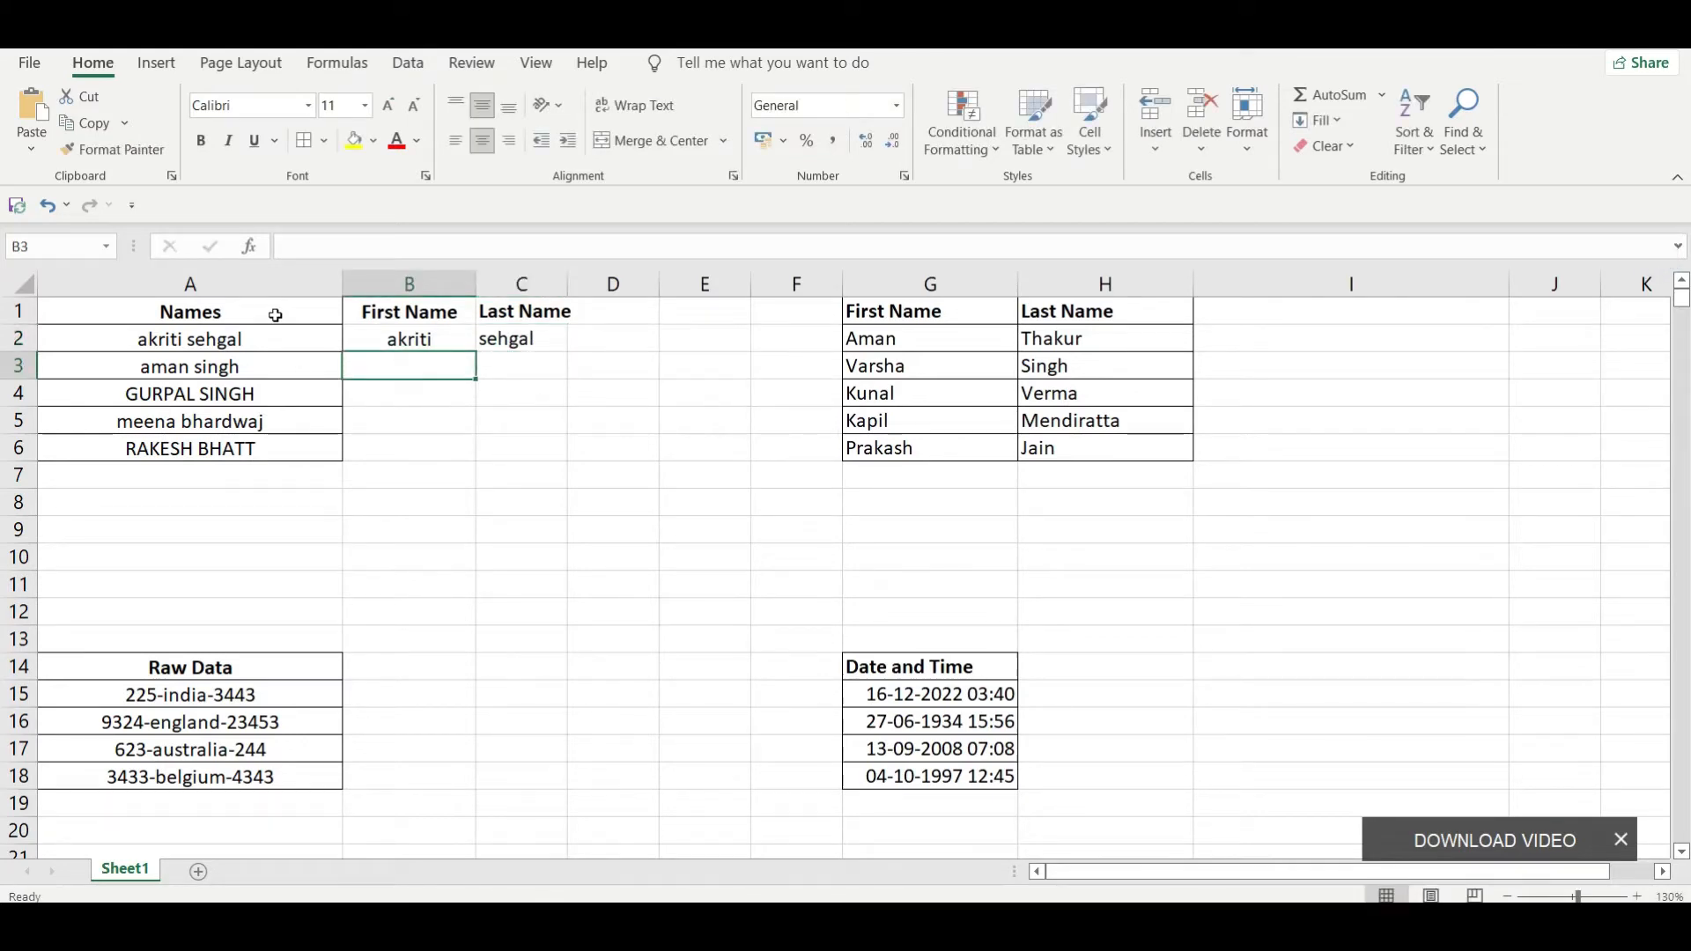
# Step: Flash Fill the remaining first names from B3 down and the last names from C3 down
pyautogui.hotkey('ctrl', 'e')
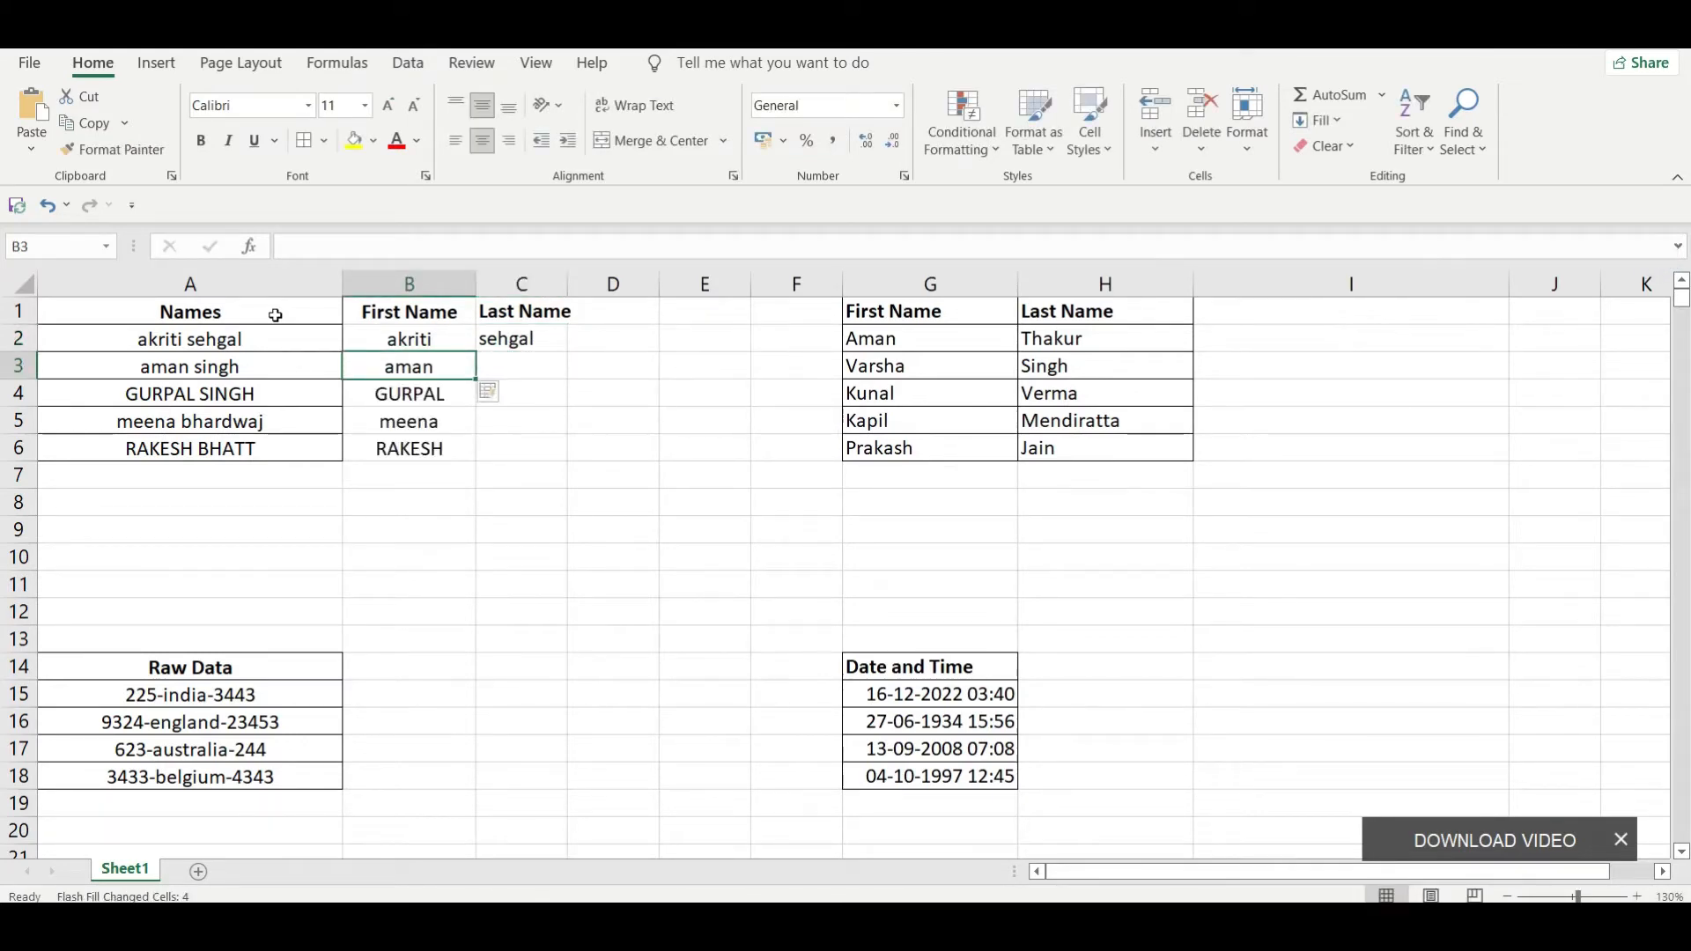
pyautogui.press('Right')
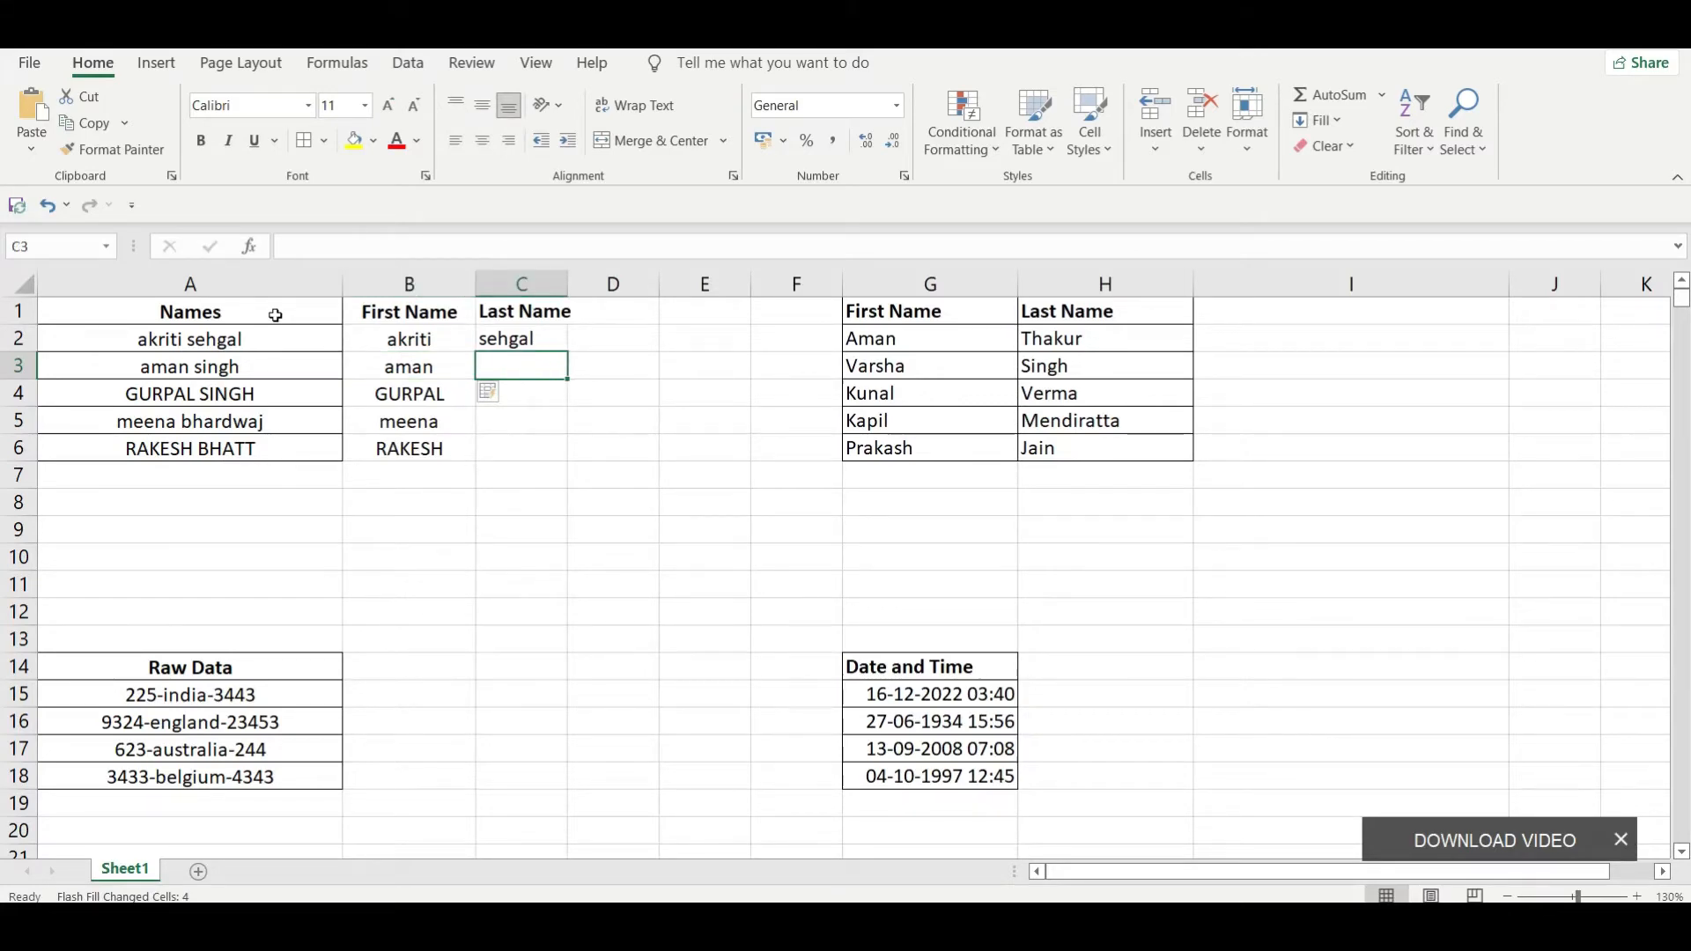
pyautogui.hotkey('ctrl', 'e')
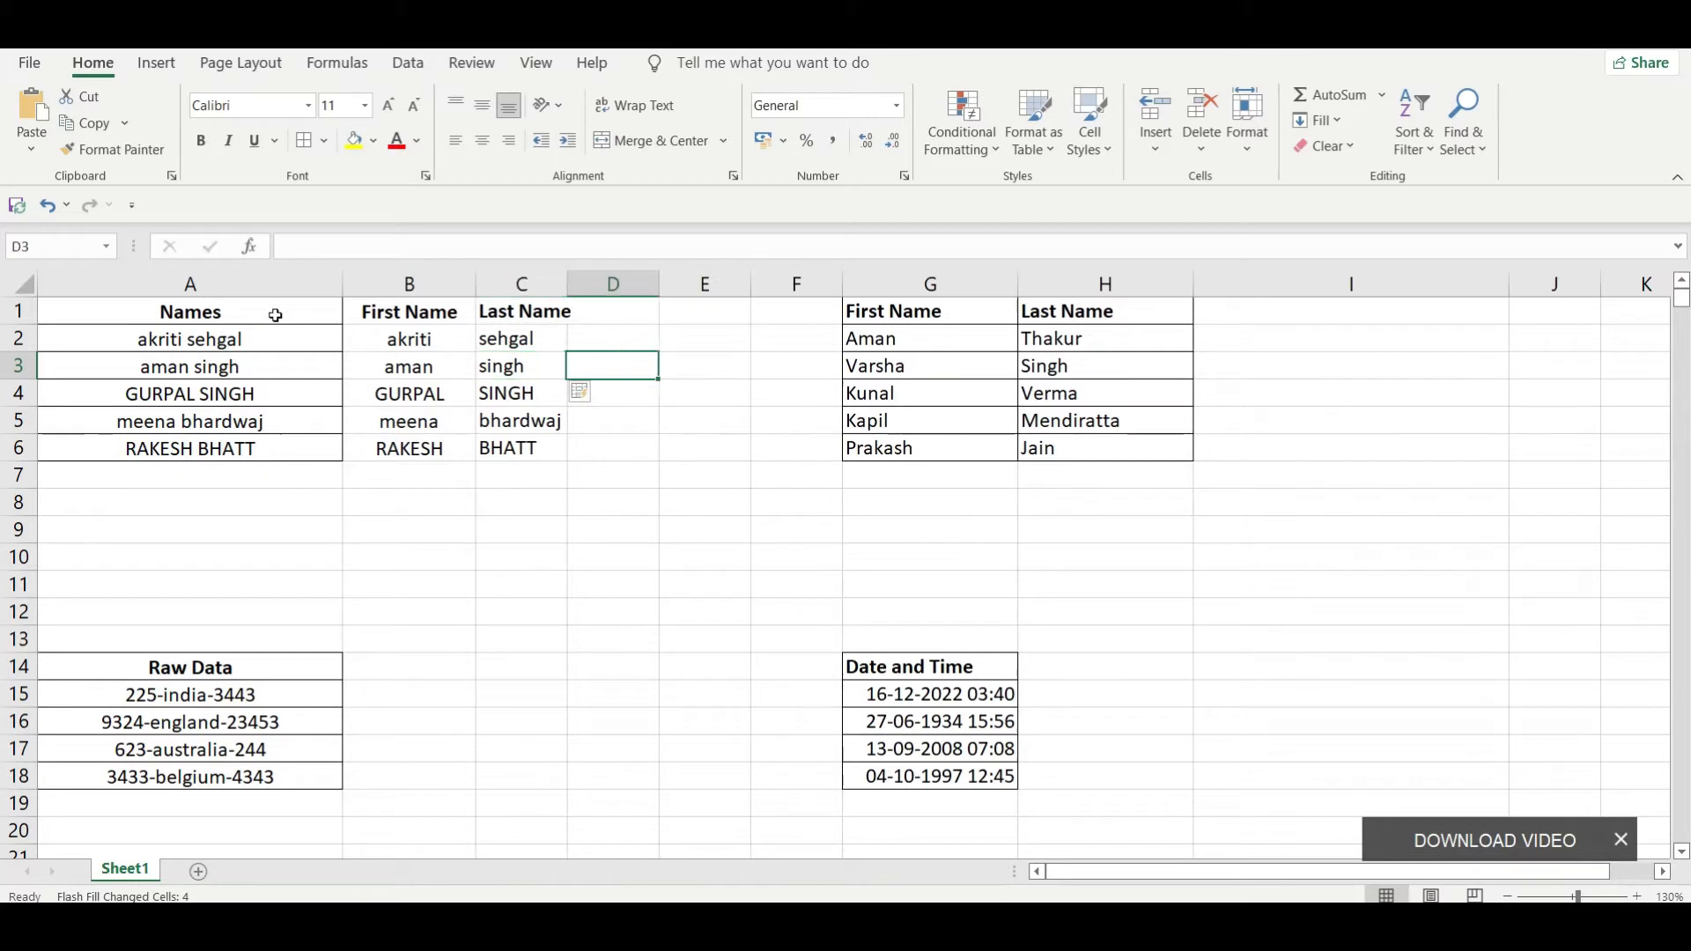
# Step: Compare the filled first and last names with the full names in column A
pyautogui.press('Right')
pyautogui.press('Down')
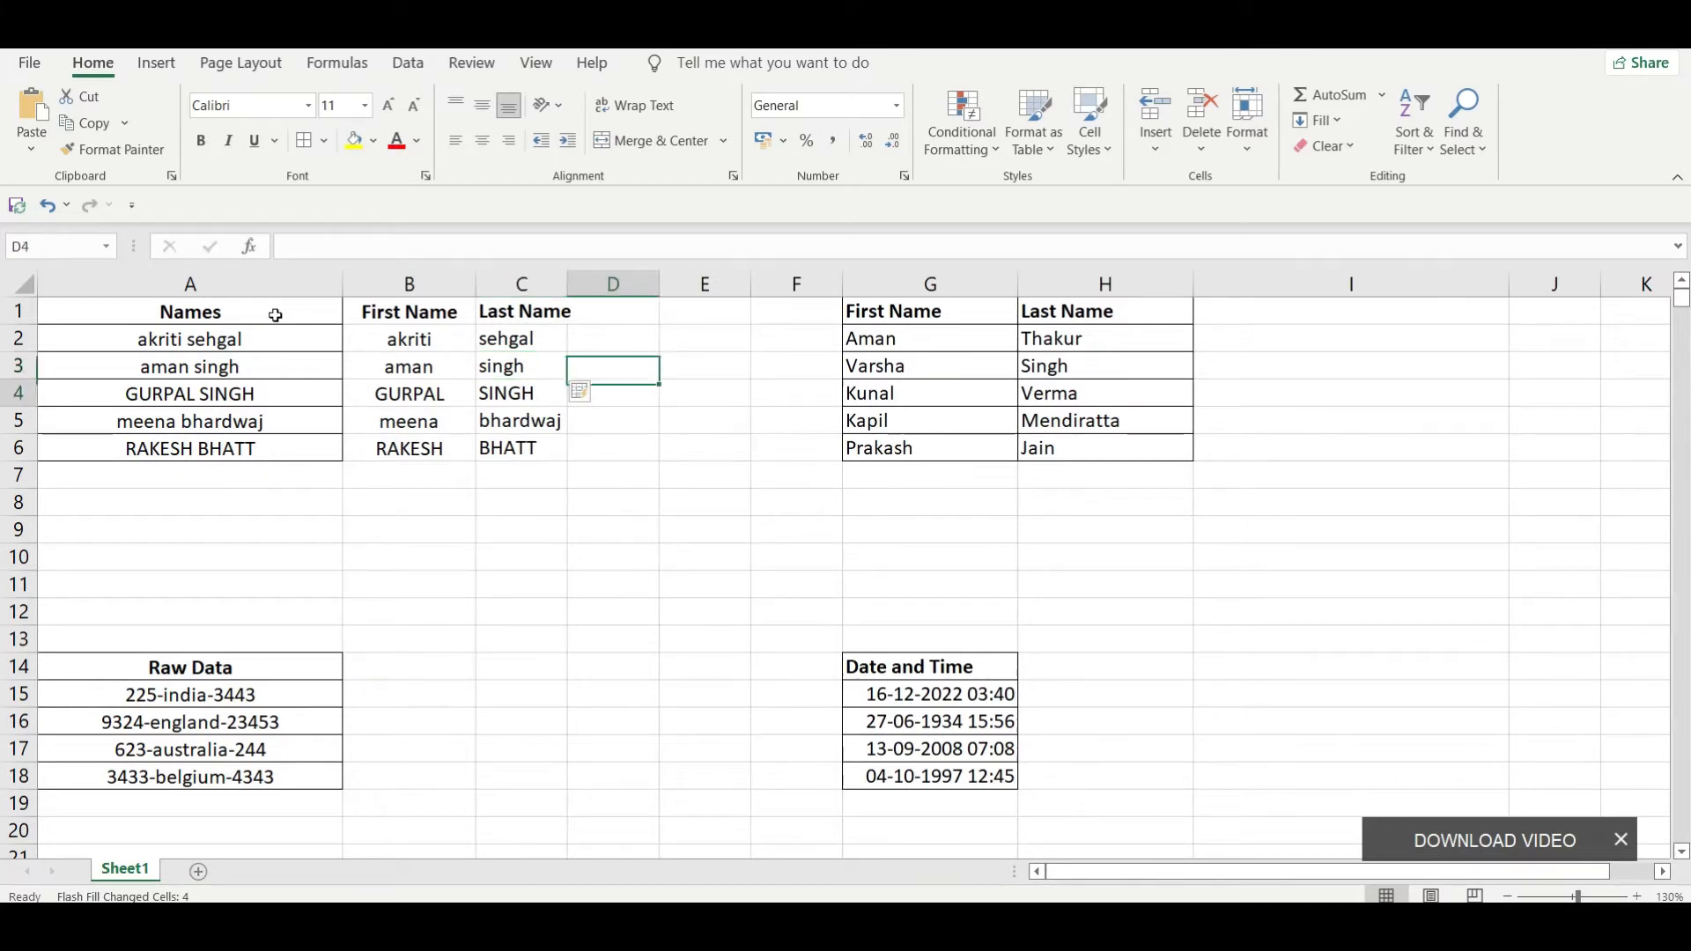
pyautogui.press('Left')
pyautogui.press('Left')
pyautogui.press('Left')
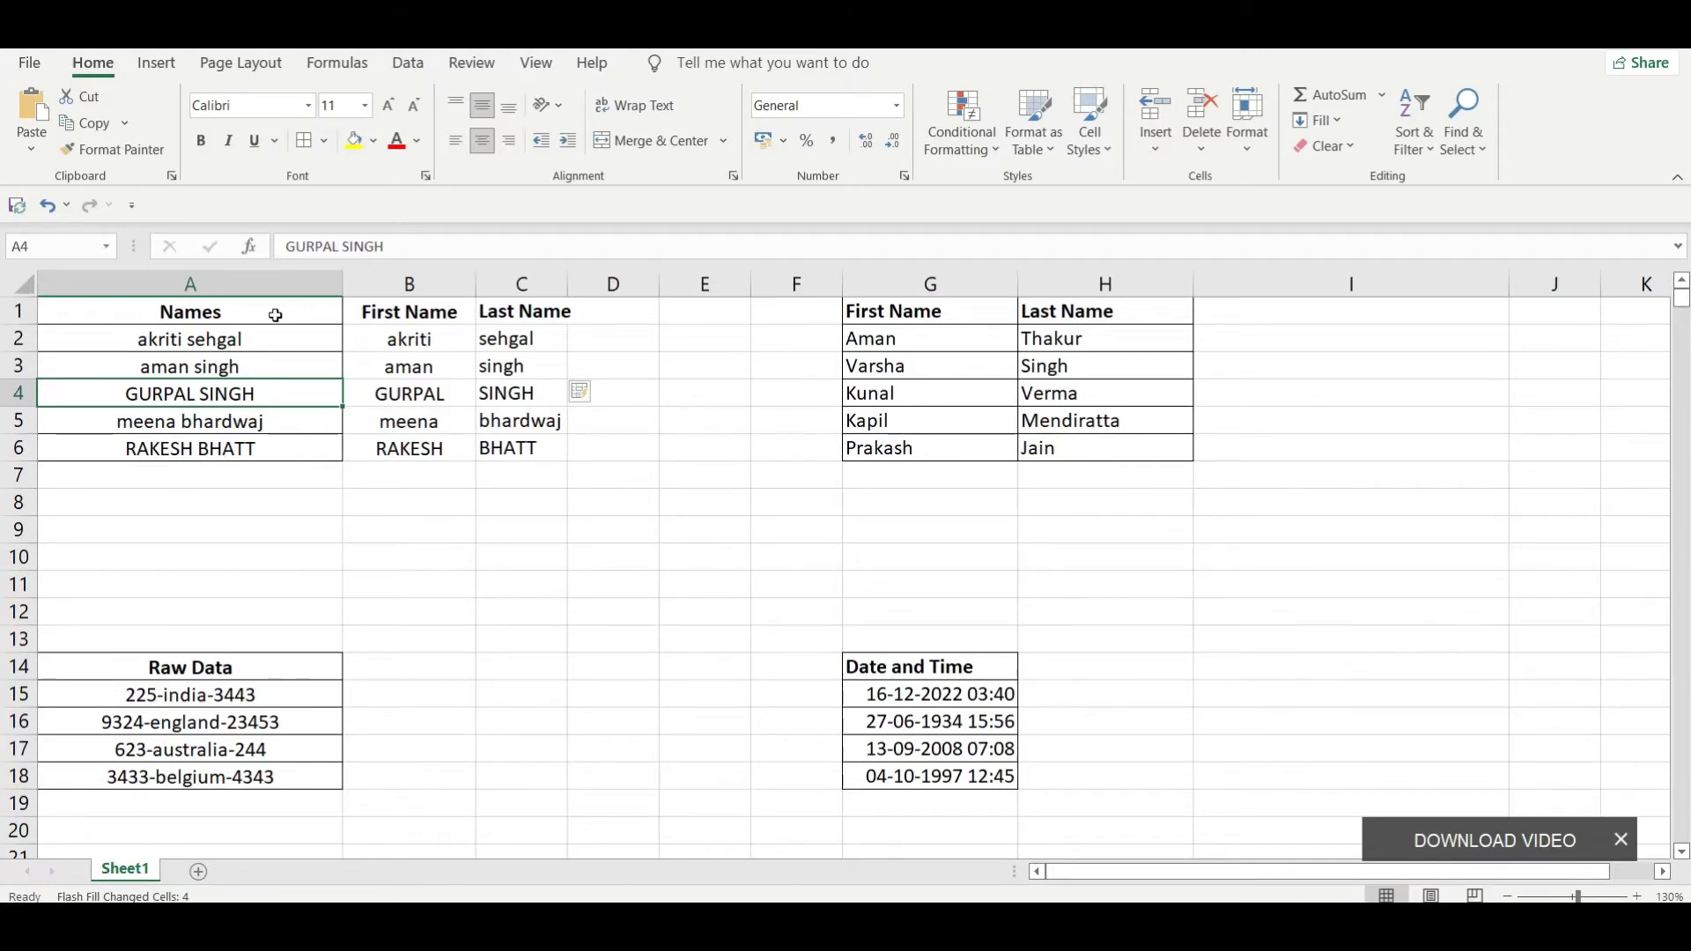
pyautogui.press('Right')
pyautogui.press('Right')
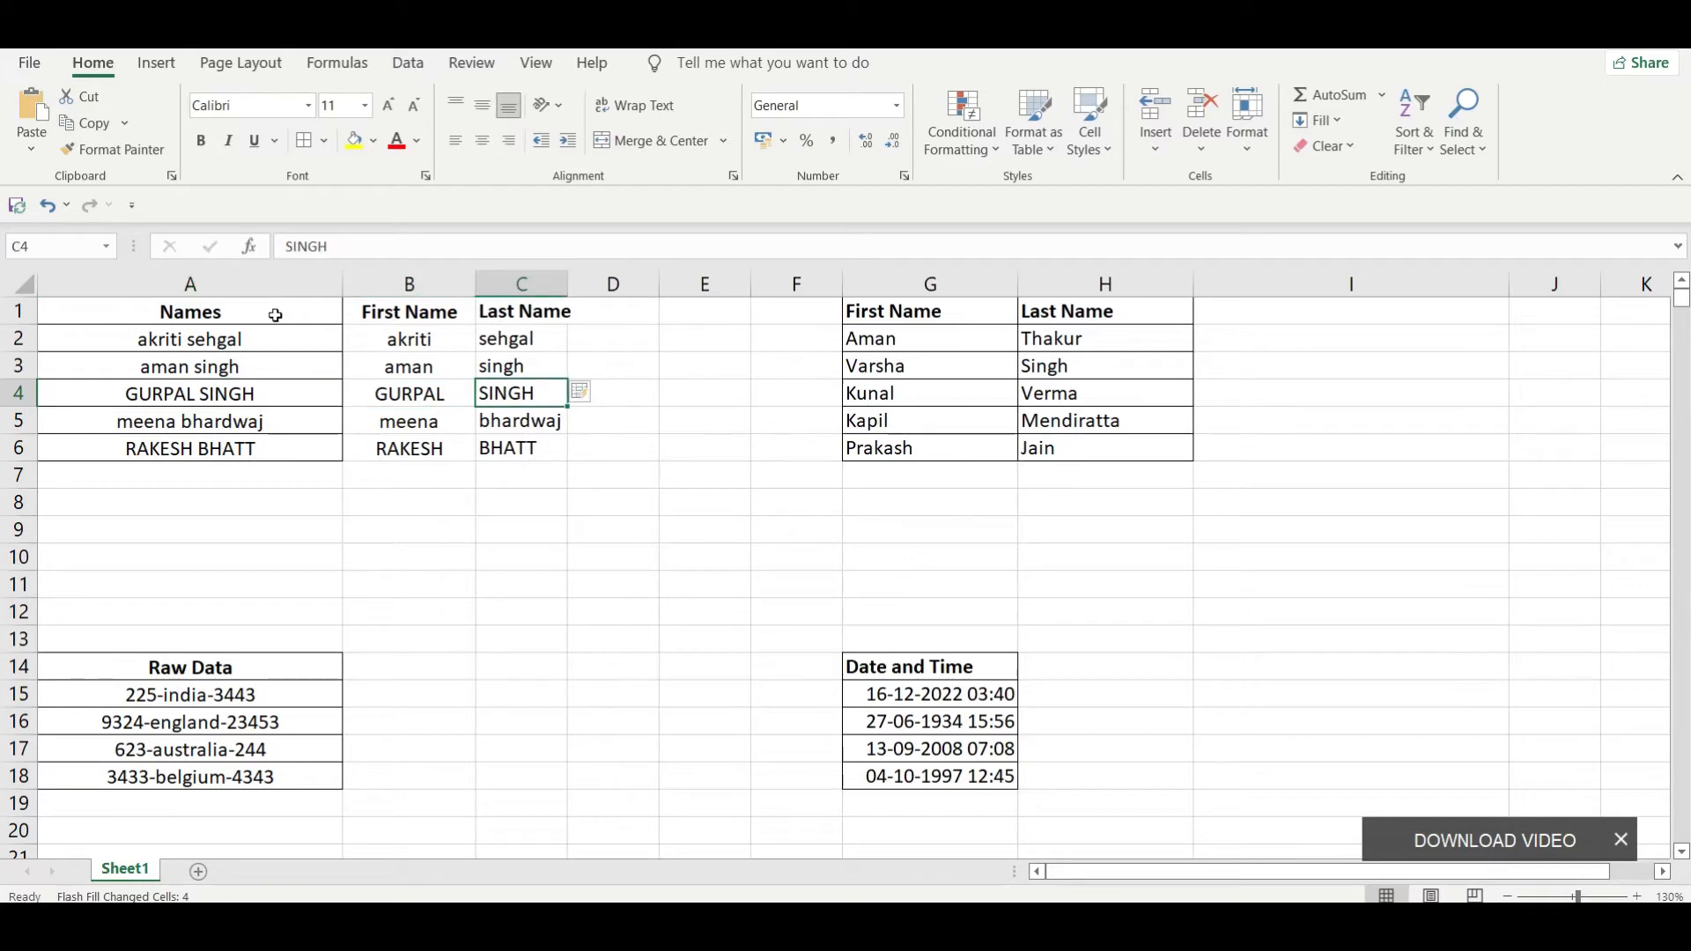
pyautogui.press('Up')
pyautogui.press('Up')
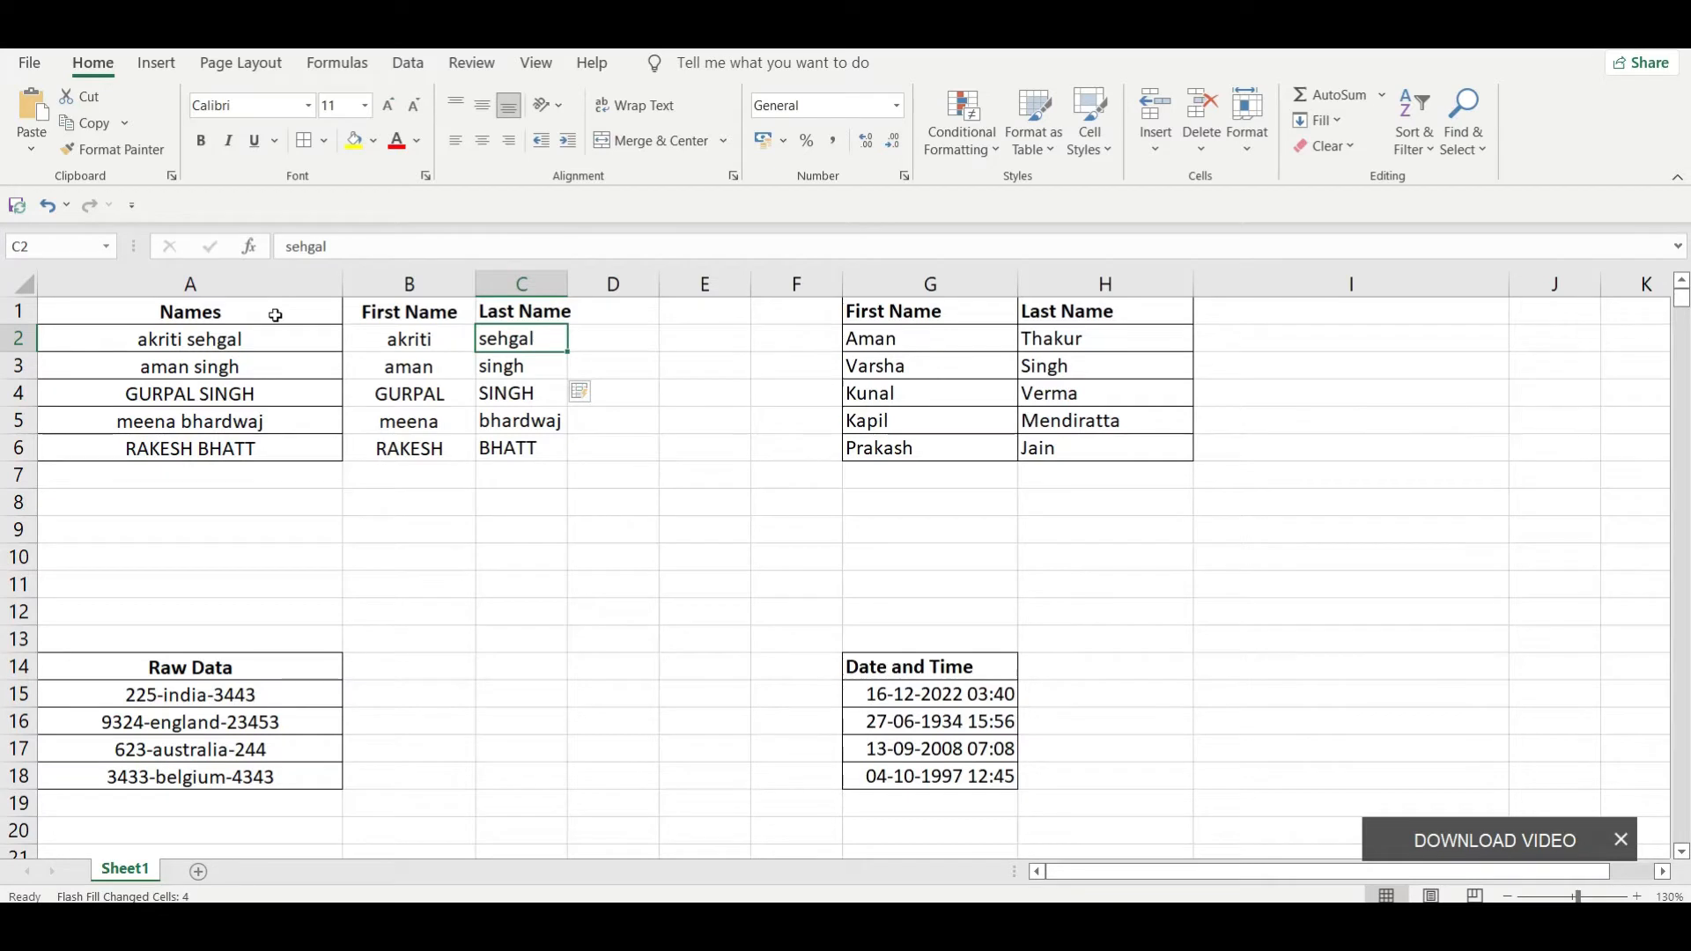
# Step: Write the note CTRL+E in bold in cell C8 and clear it again
pyautogui.press('Down')
pyautogui.press('Down')
pyautogui.press('Down')
pyautogui.press('Down')
pyautogui.press('Down')
pyautogui.press('Down')
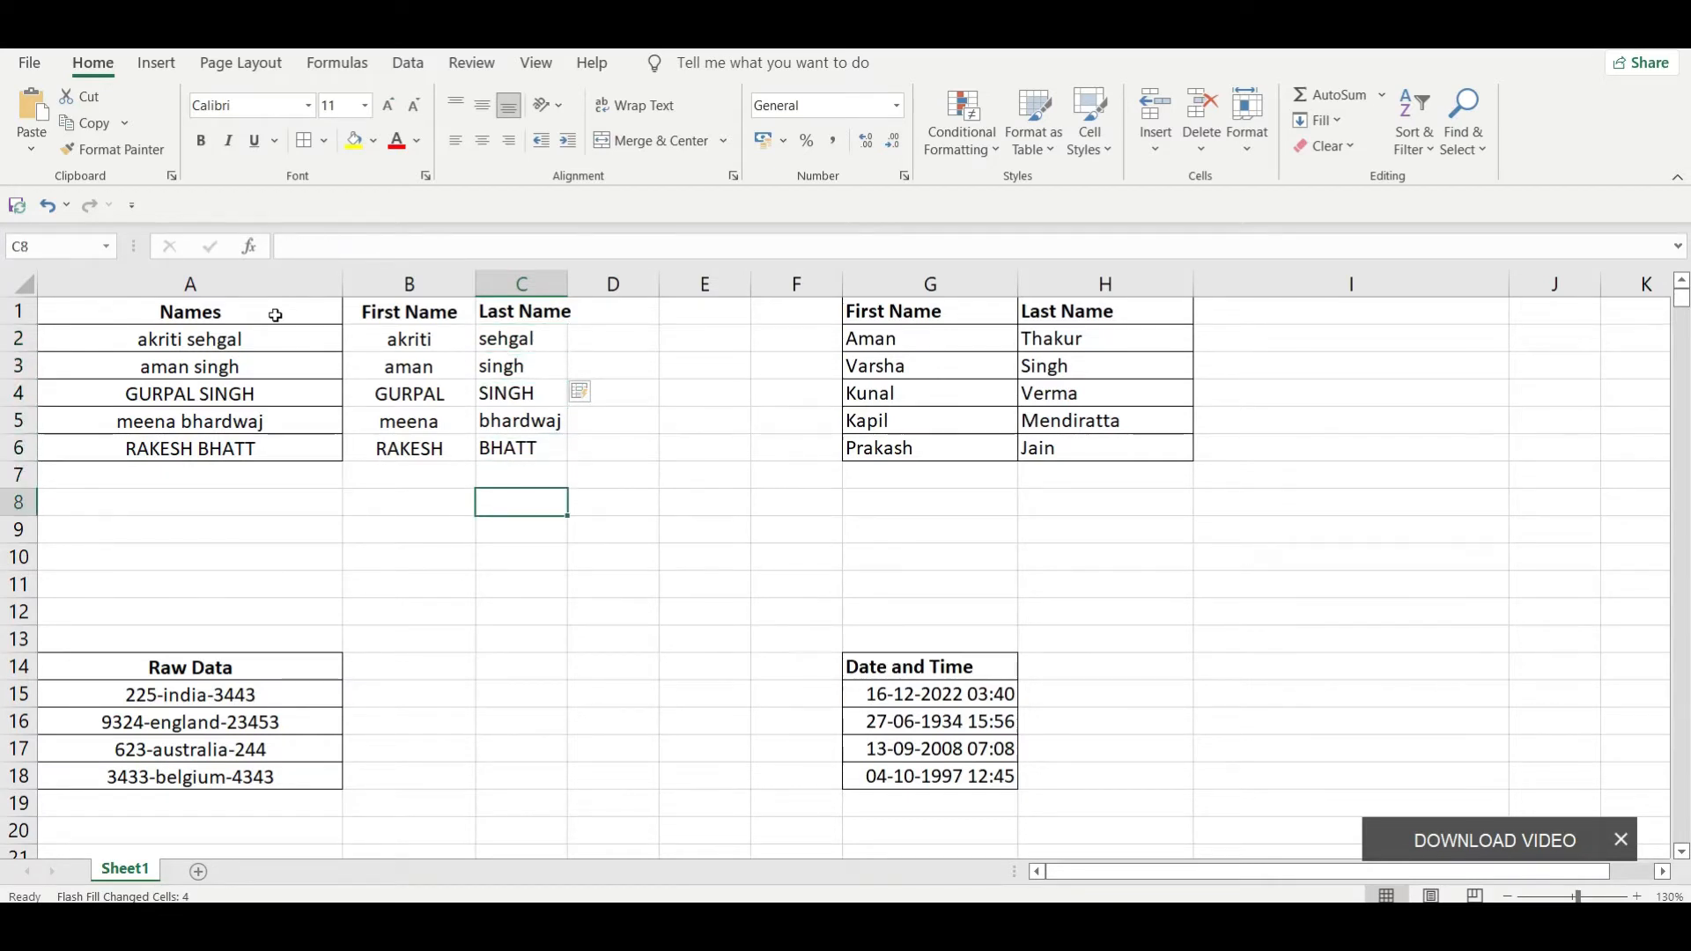
pyautogui.write('C')
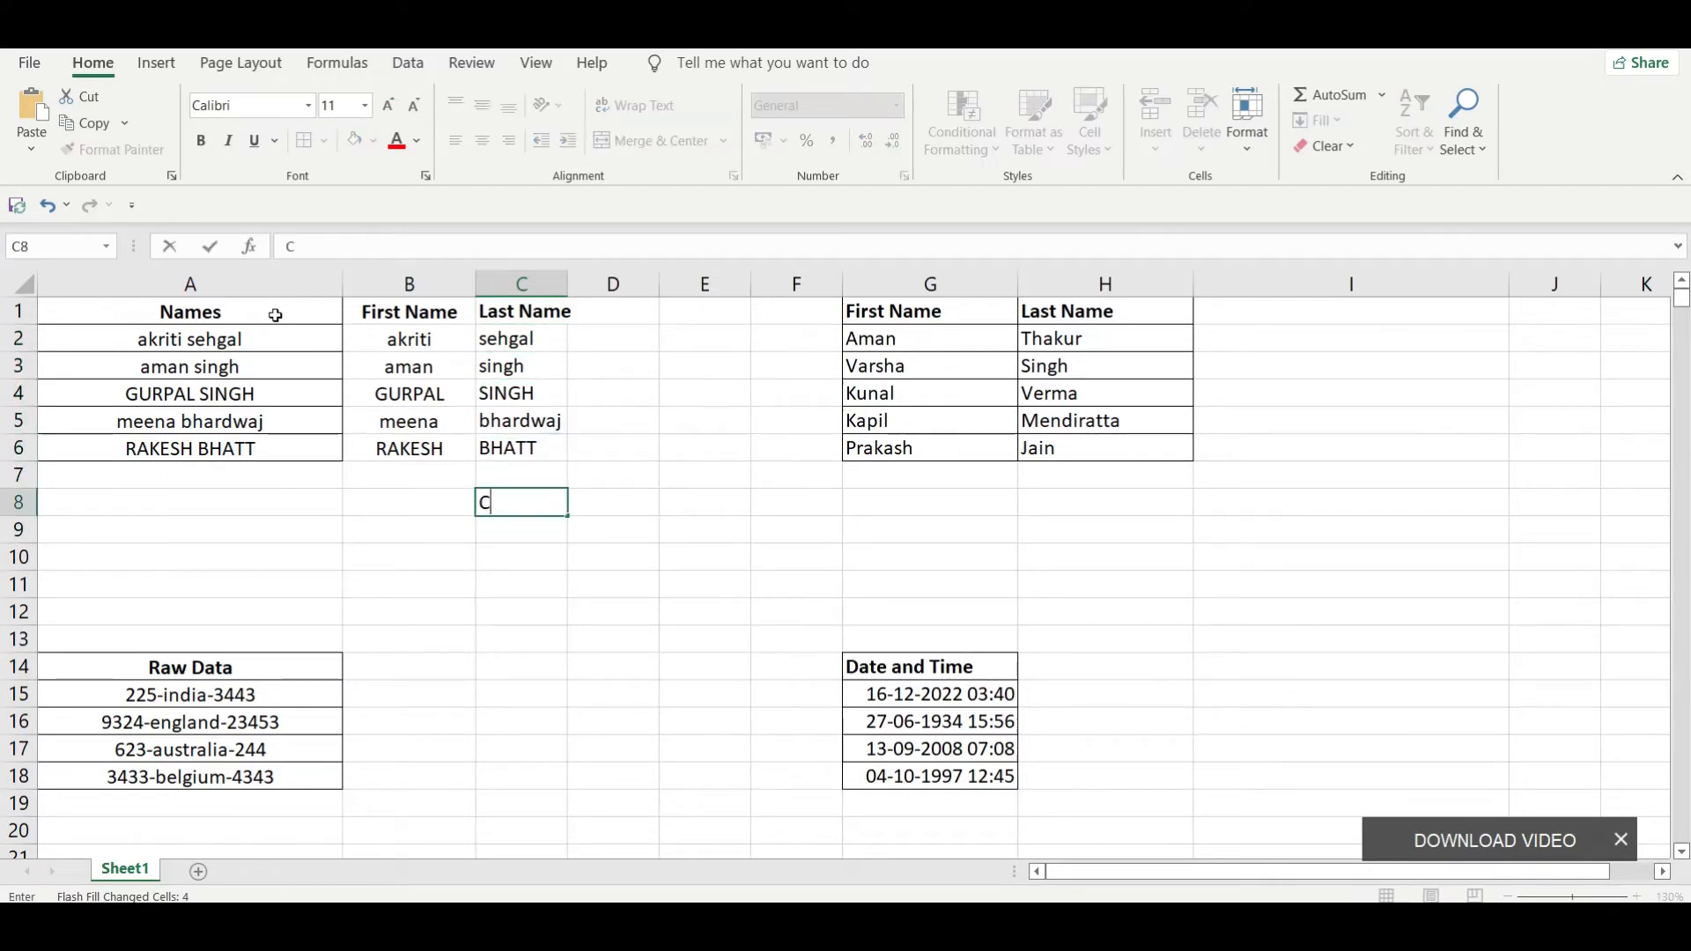
pyautogui.write('TRL')
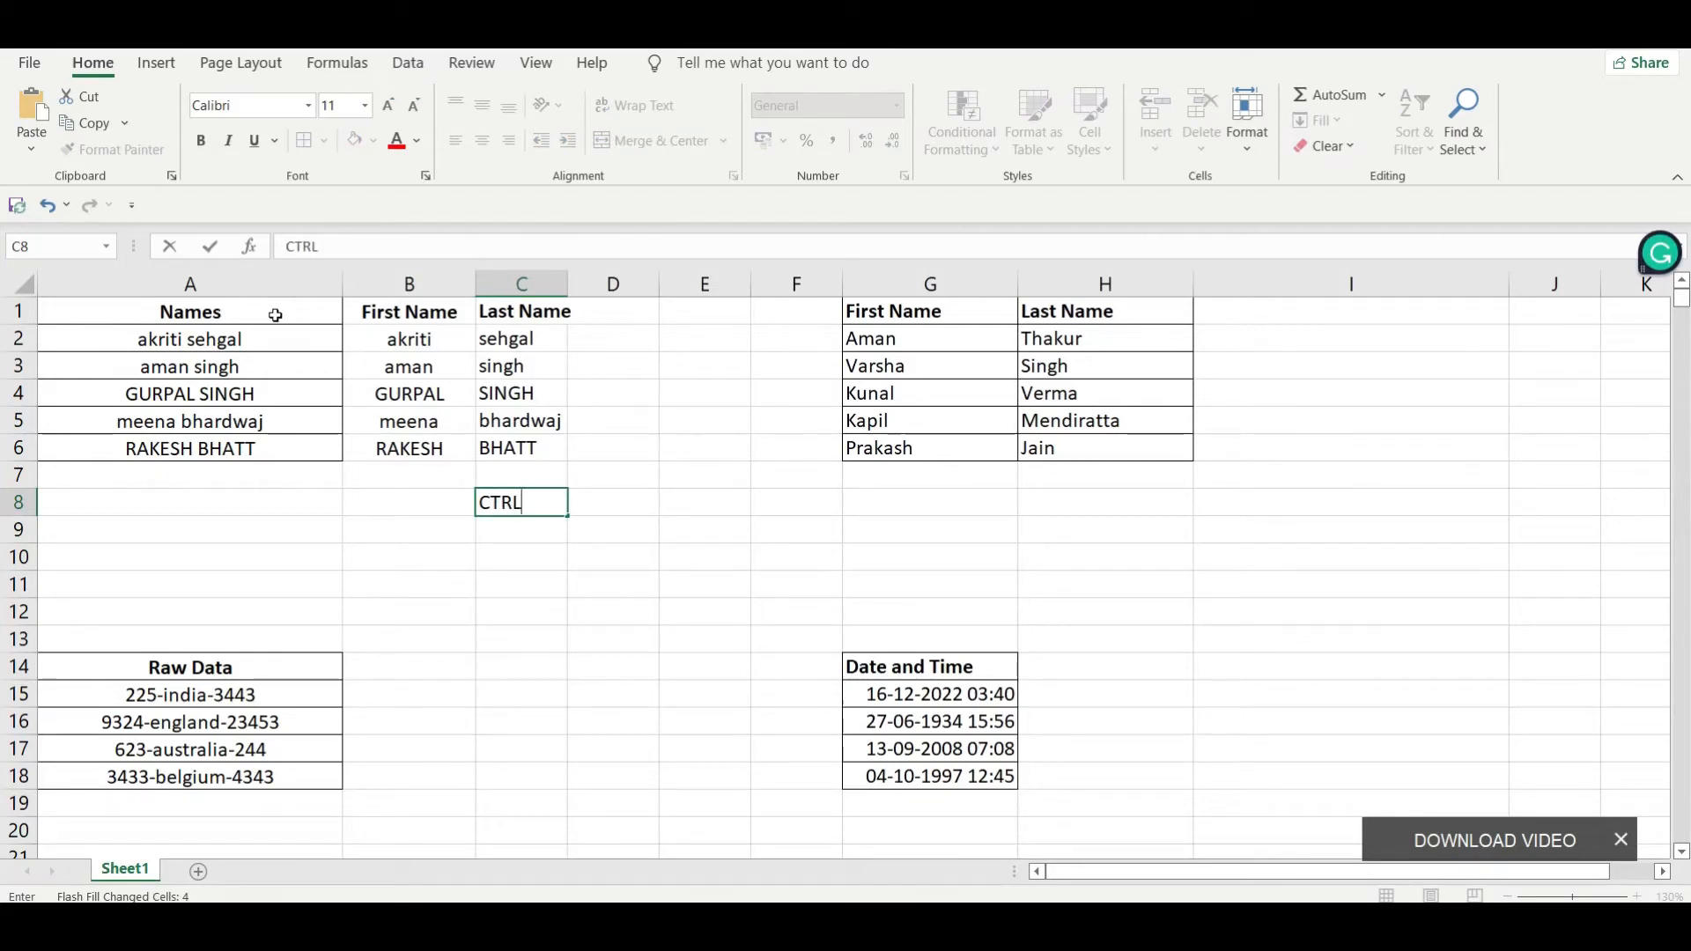
pyautogui.write('+E')
pyautogui.press('Left')
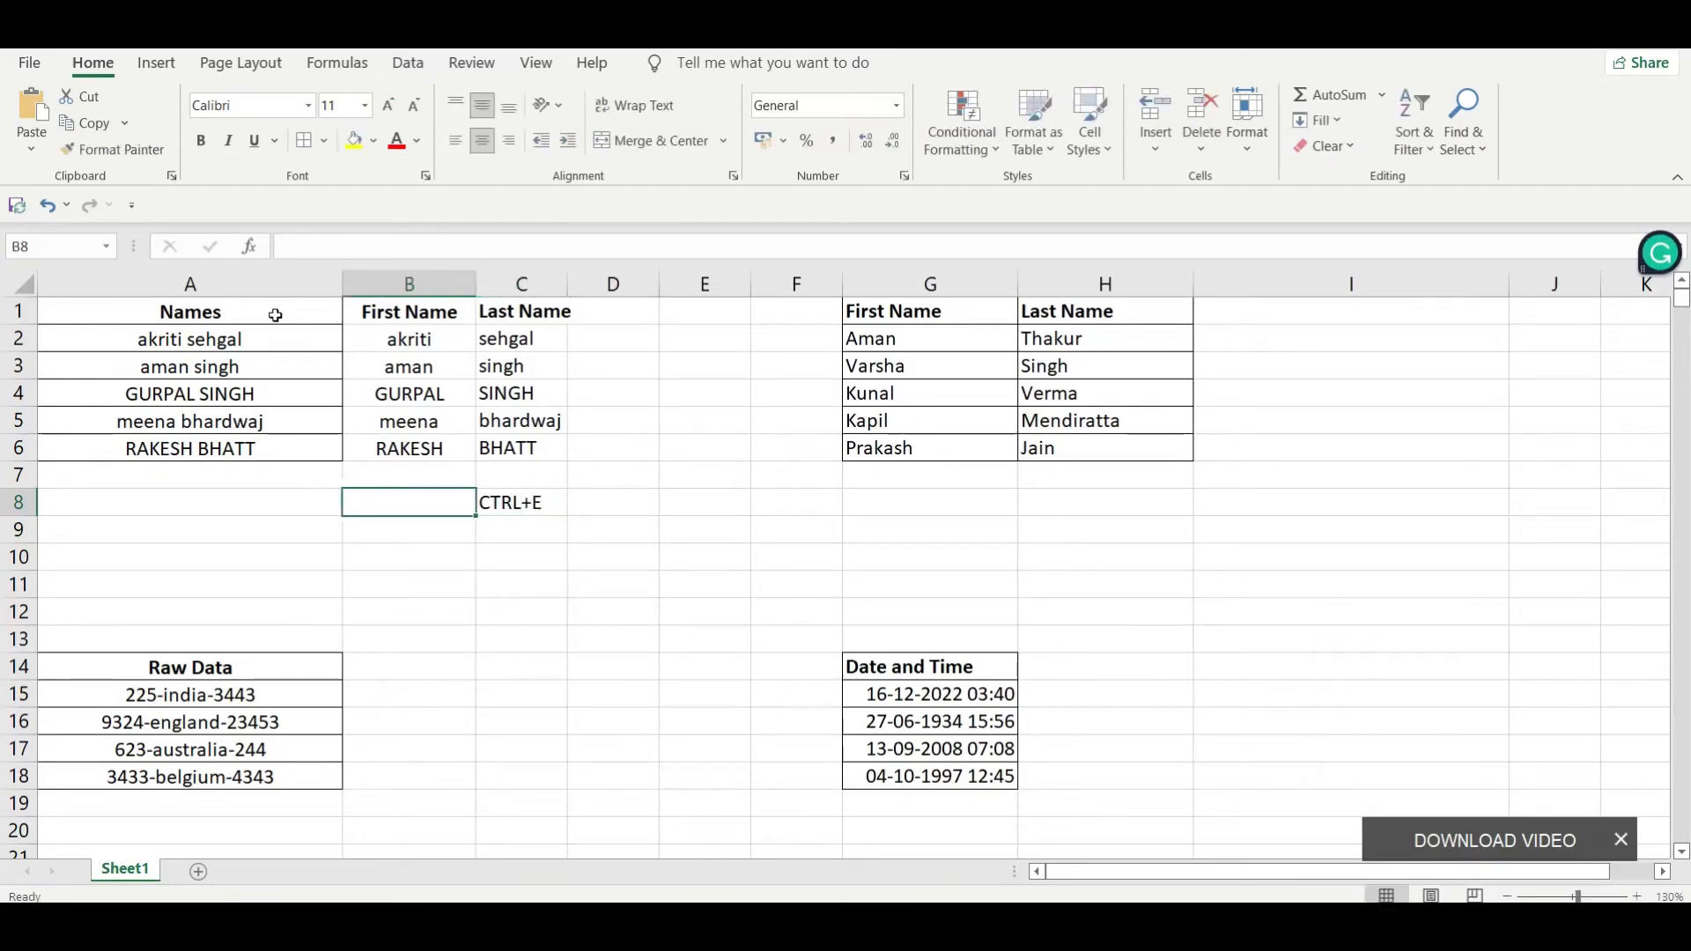
pyautogui.press('Right')
pyautogui.hotkey('ctrl', 'b')
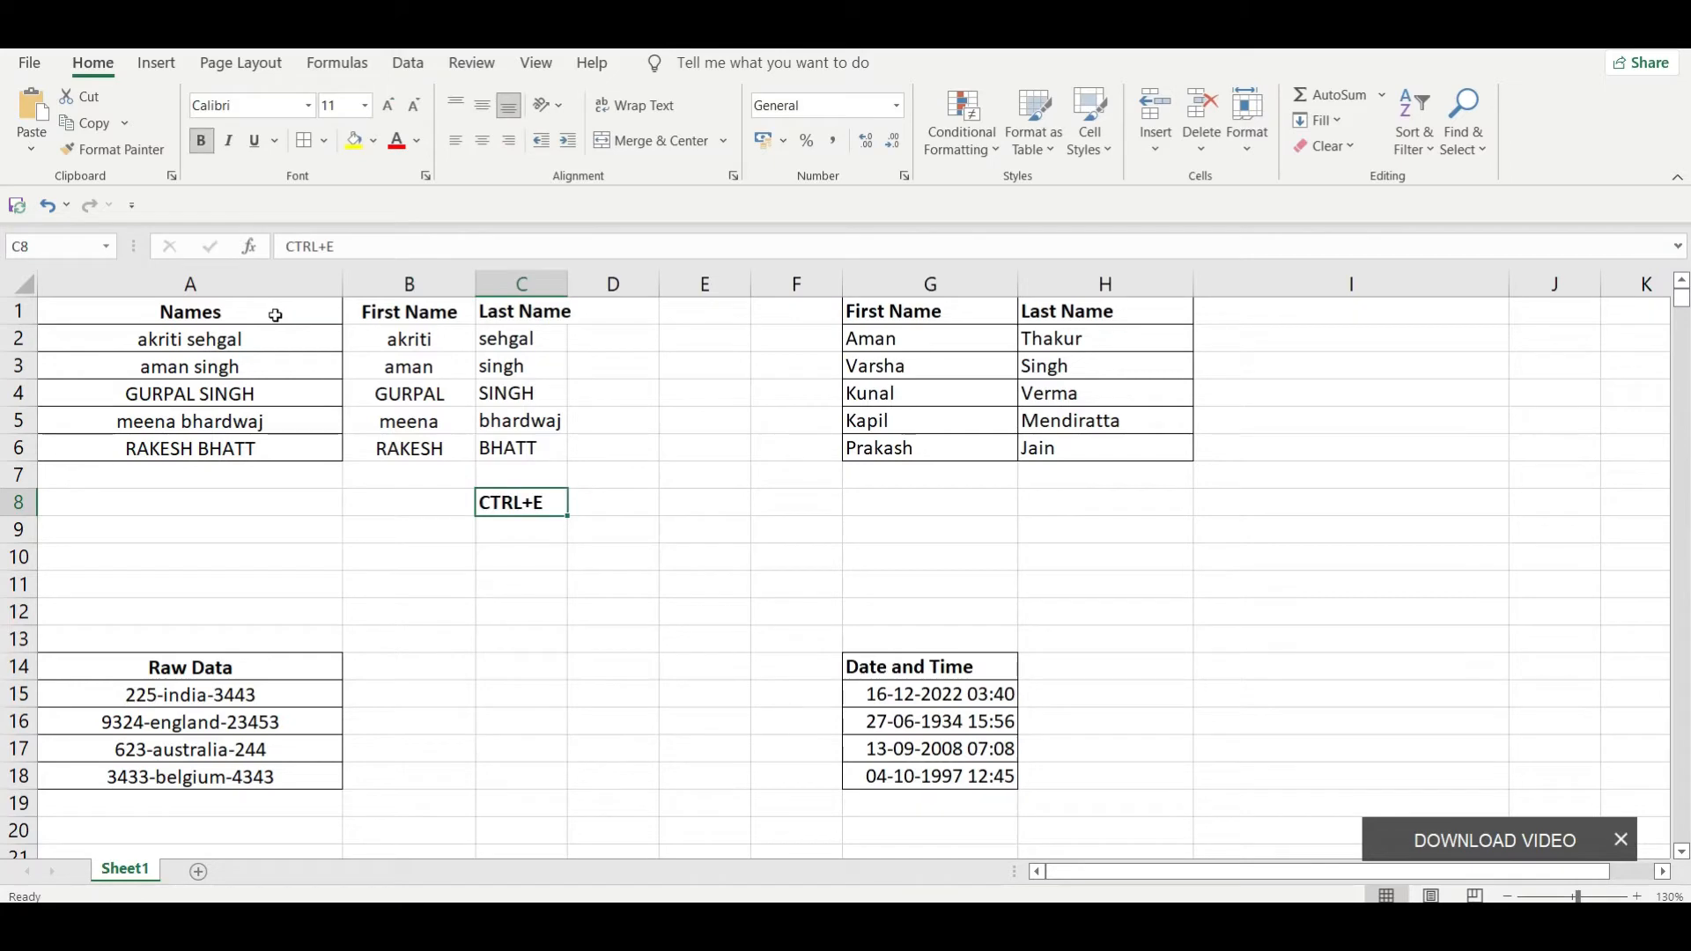
pyautogui.press('Delete')
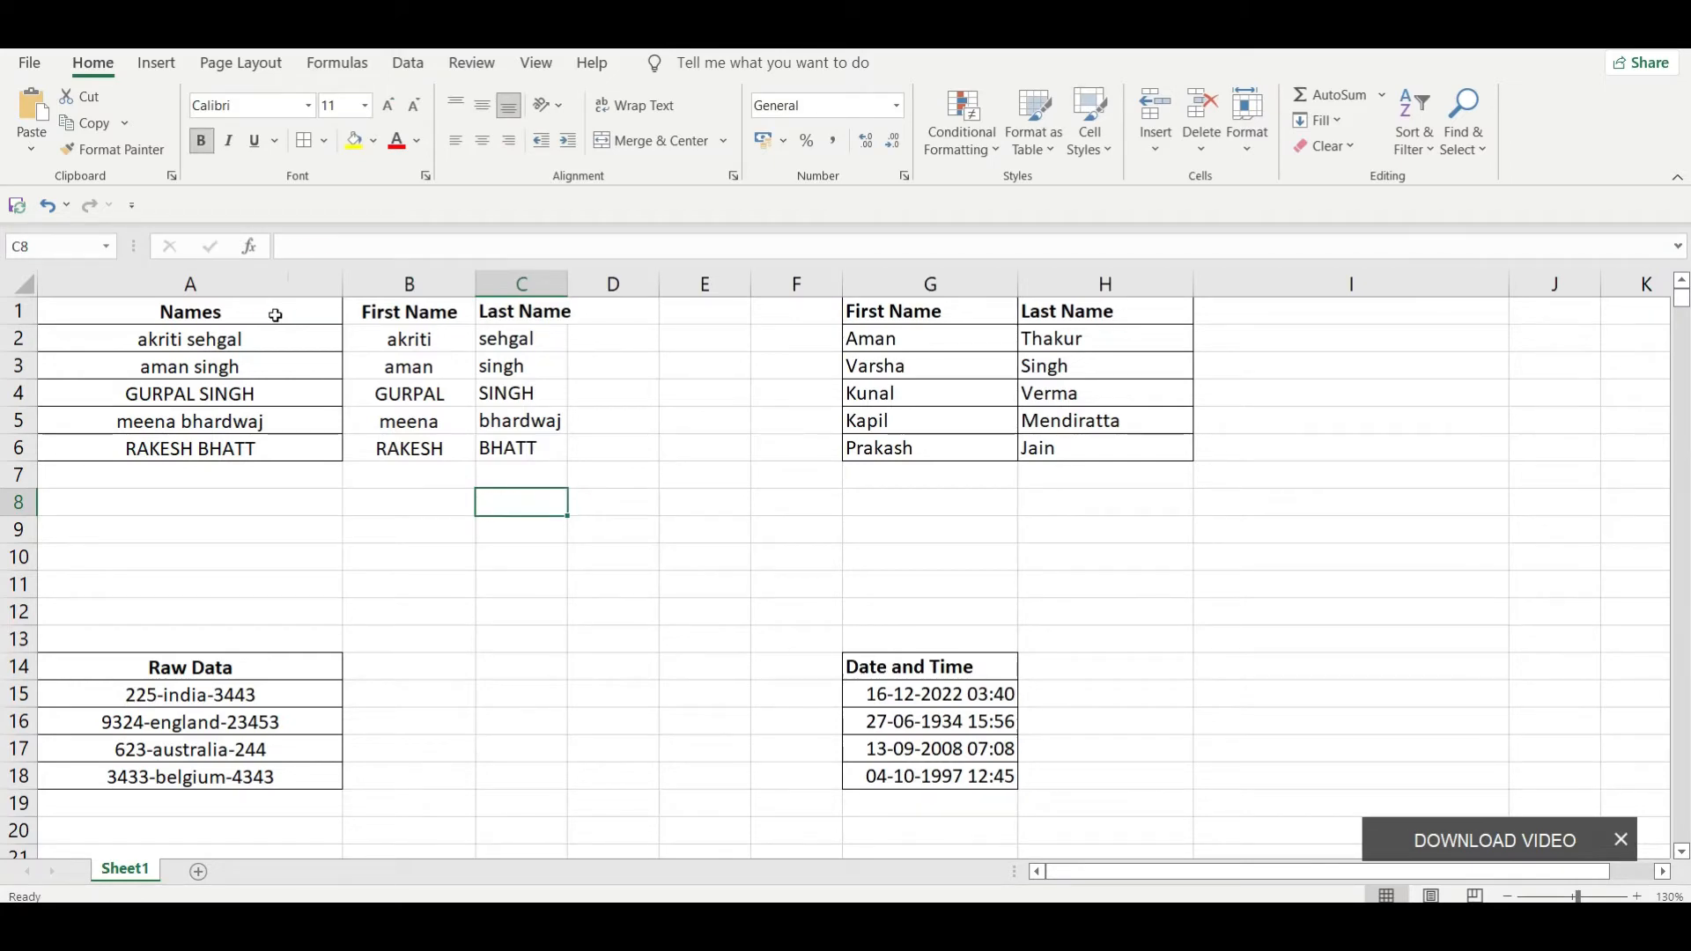
# Step: Clear the first and last names under the headings in B2:C8
pyautogui.hotkey('ctrl', 'Up')
pyautogui.hotkey('ctrl', 'Up')
pyautogui.press('Left')
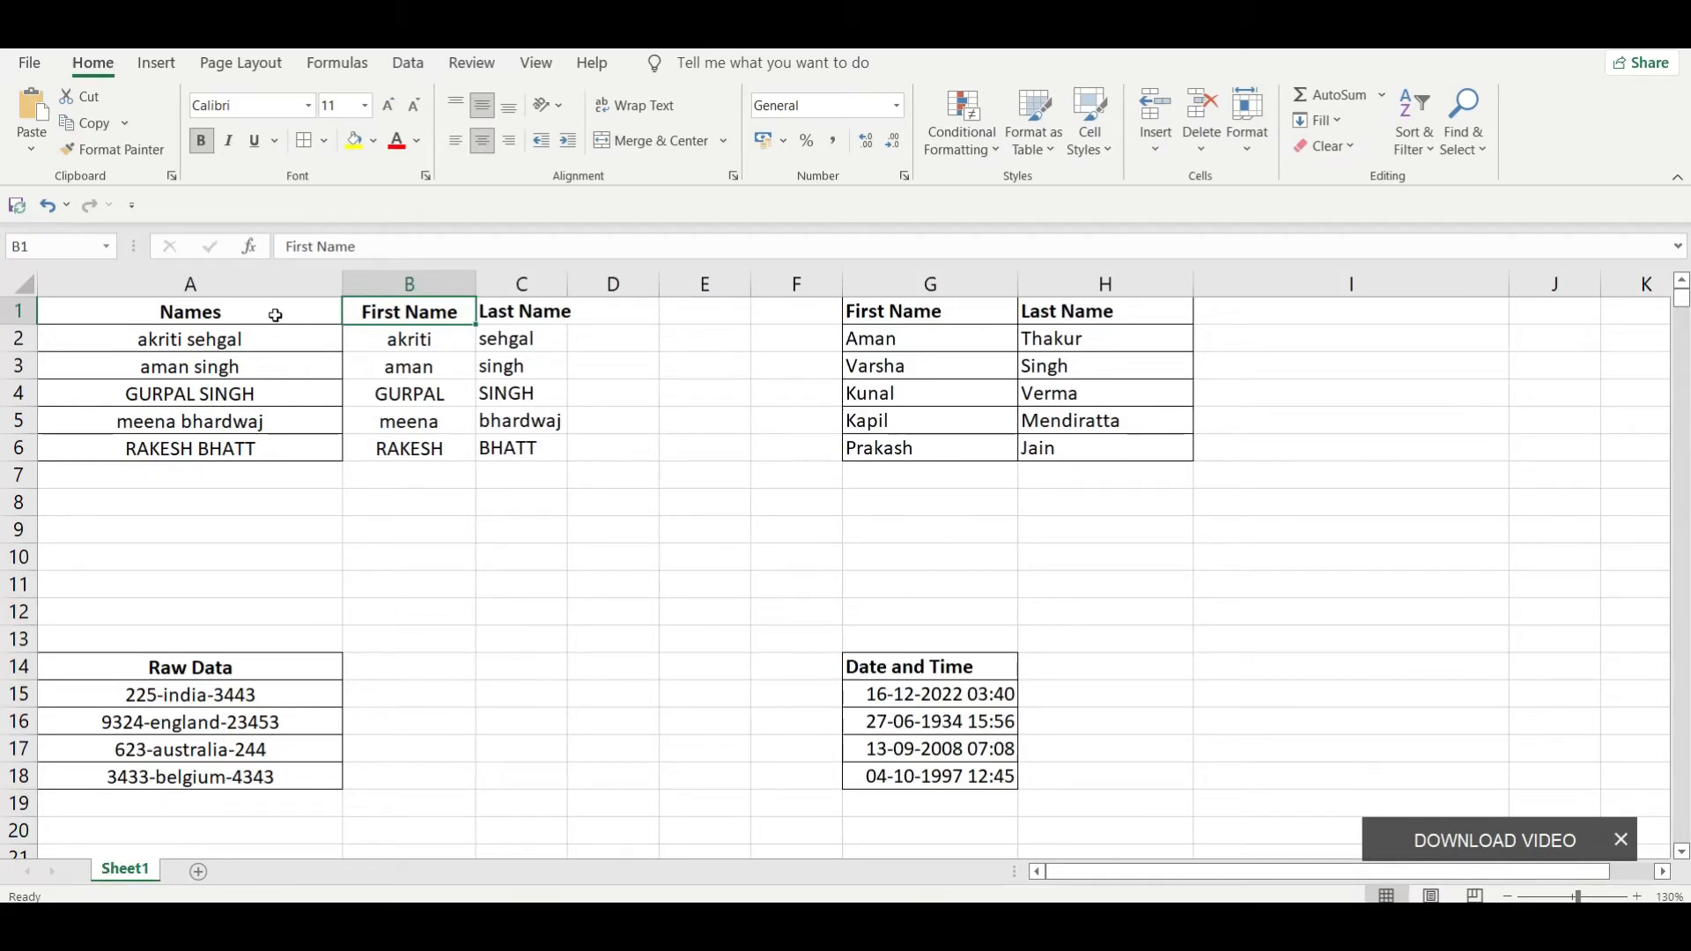
pyautogui.press('Down')
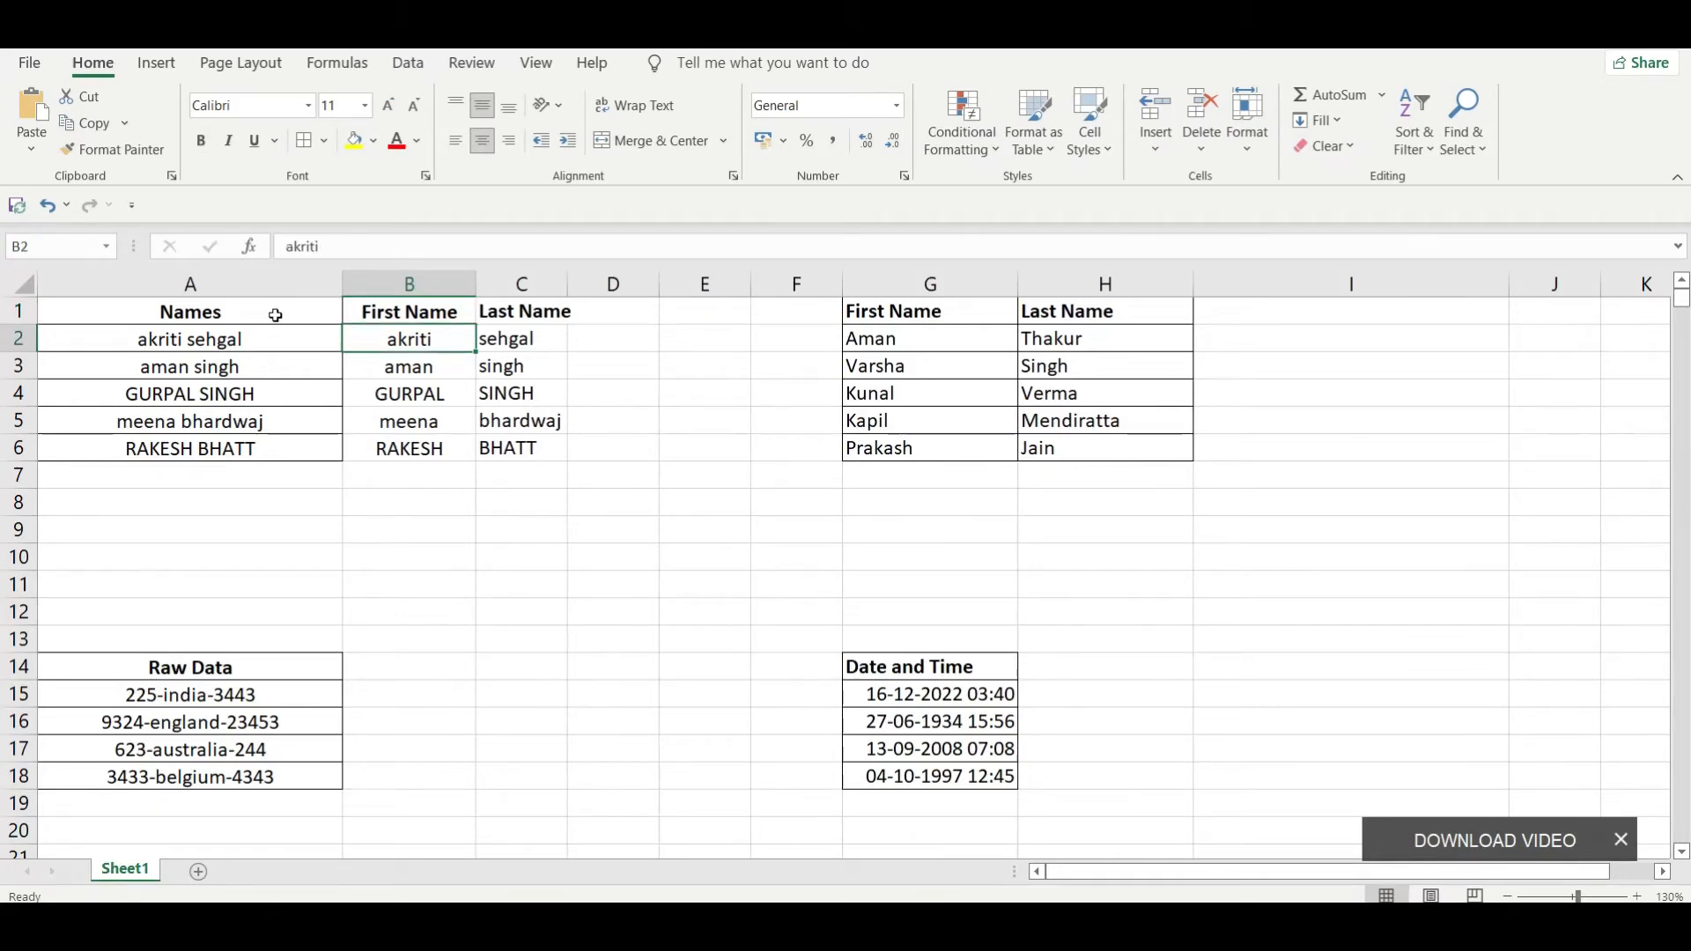
pyautogui.hotkey('shift', 'Right')
pyautogui.hotkey('shift', 'Right')
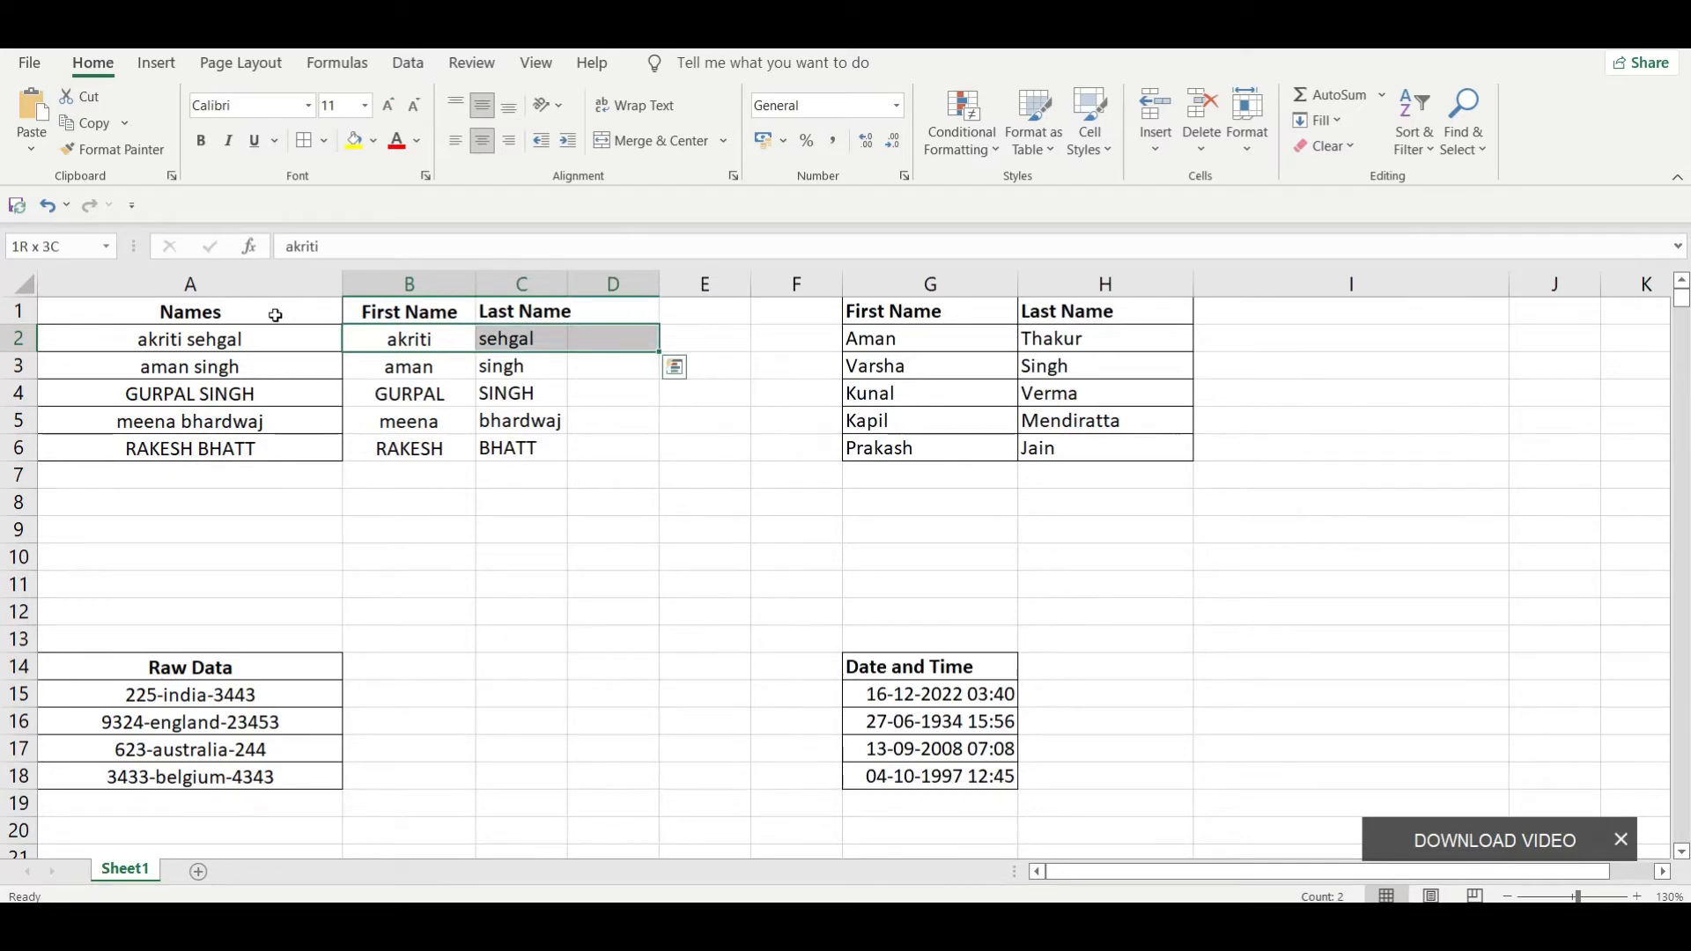
pyautogui.press('Left')
pyautogui.press('Right')
pyautogui.hotkey('shift', 'Right')
pyautogui.hotkey('shift', 'Down')
pyautogui.hotkey('shift', 'Down')
pyautogui.hotkey('shift', 'Down')
pyautogui.hotkey('shift', 'Down')
pyautogui.hotkey('shift', 'Down')
pyautogui.hotkey('shift', 'Down')
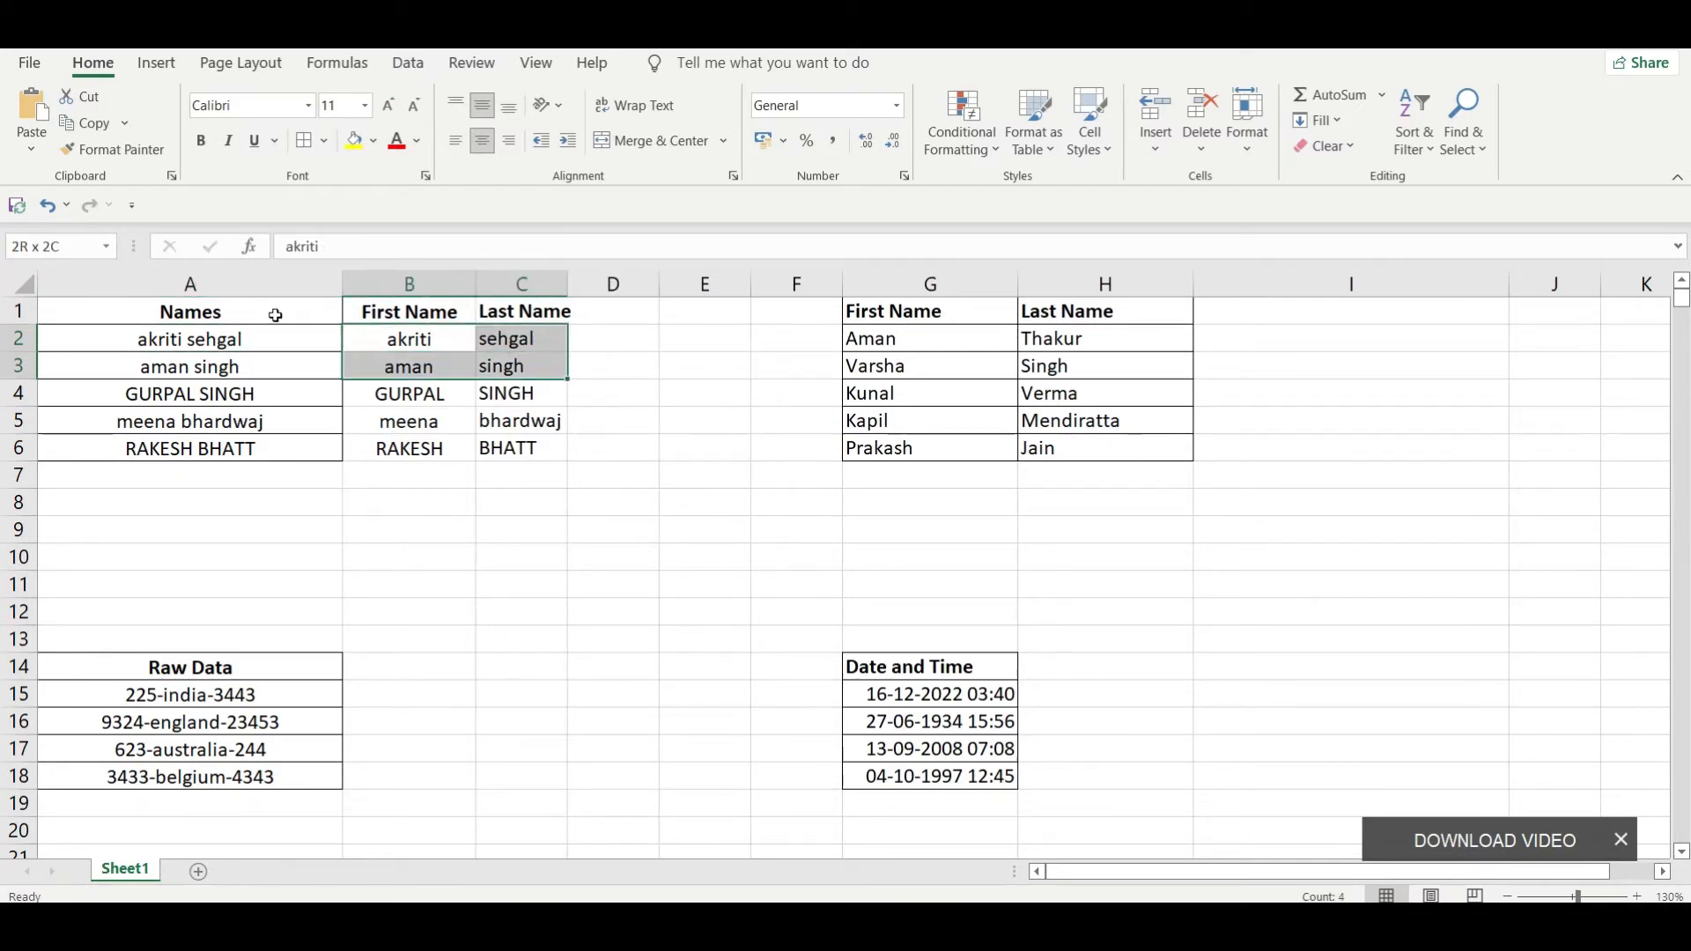
pyautogui.press('Delete')
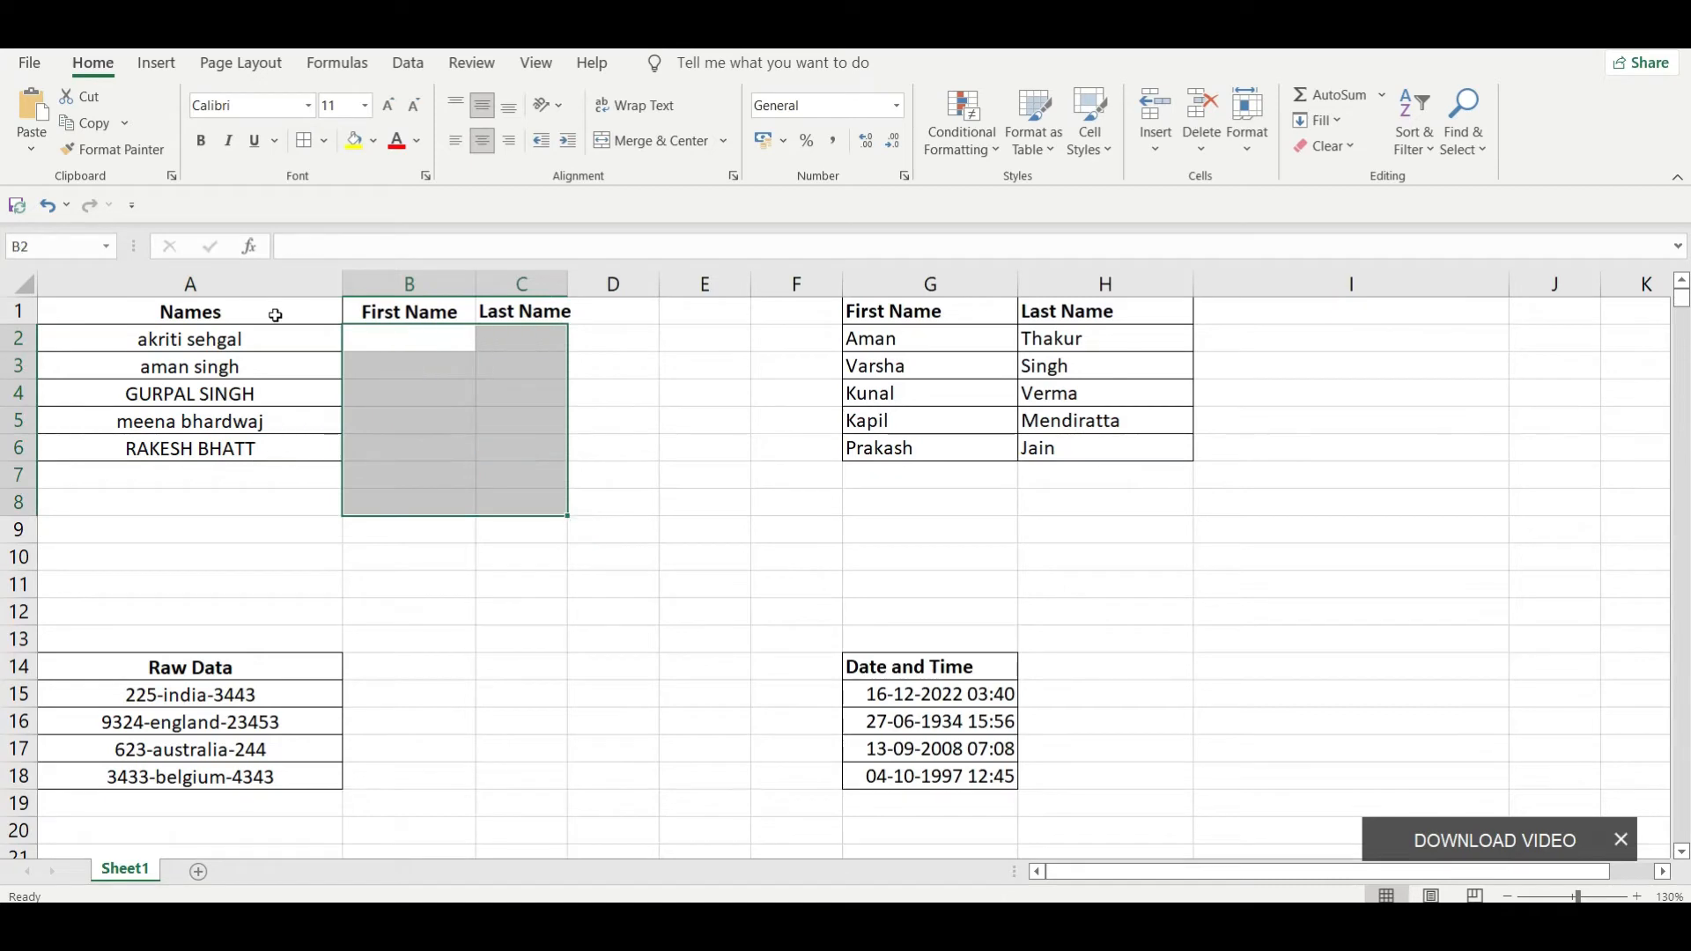
pyautogui.press('Left')
pyautogui.press('Down')
pyautogui.press('Down')
pyautogui.press('Down')
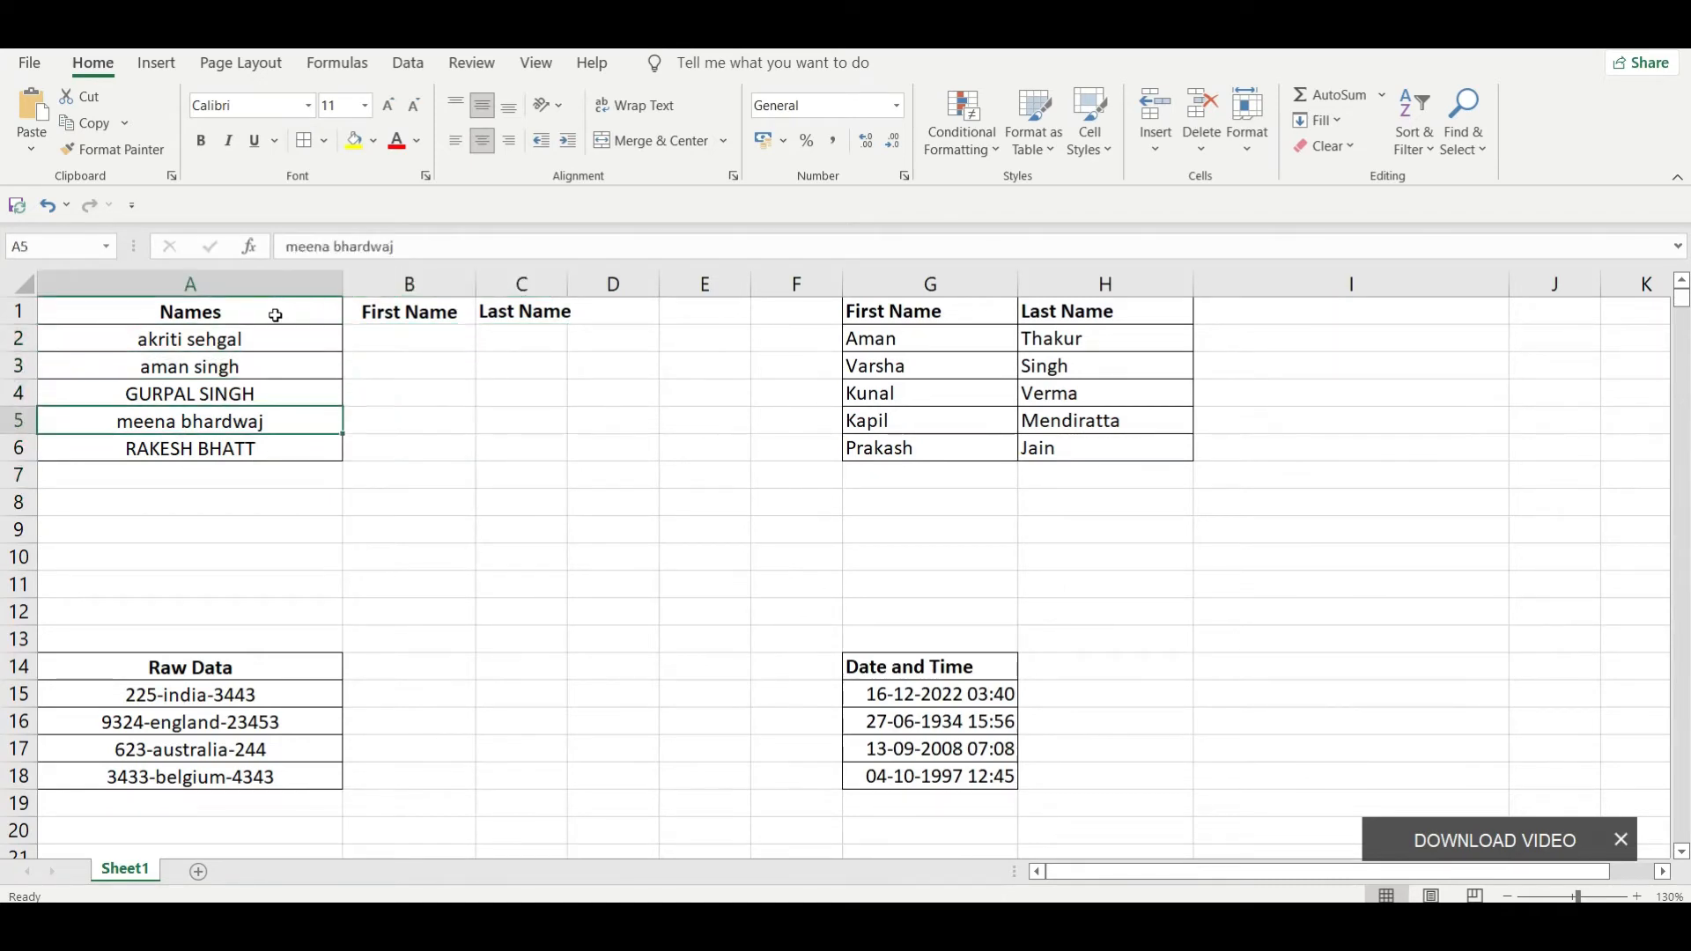
pyautogui.press('Up')
pyautogui.press('Up')
pyautogui.press('Up')
pyautogui.press('Up')
pyautogui.press('Down')
pyautogui.press('Down')
pyautogui.press('Down')
pyautogui.press('Down')
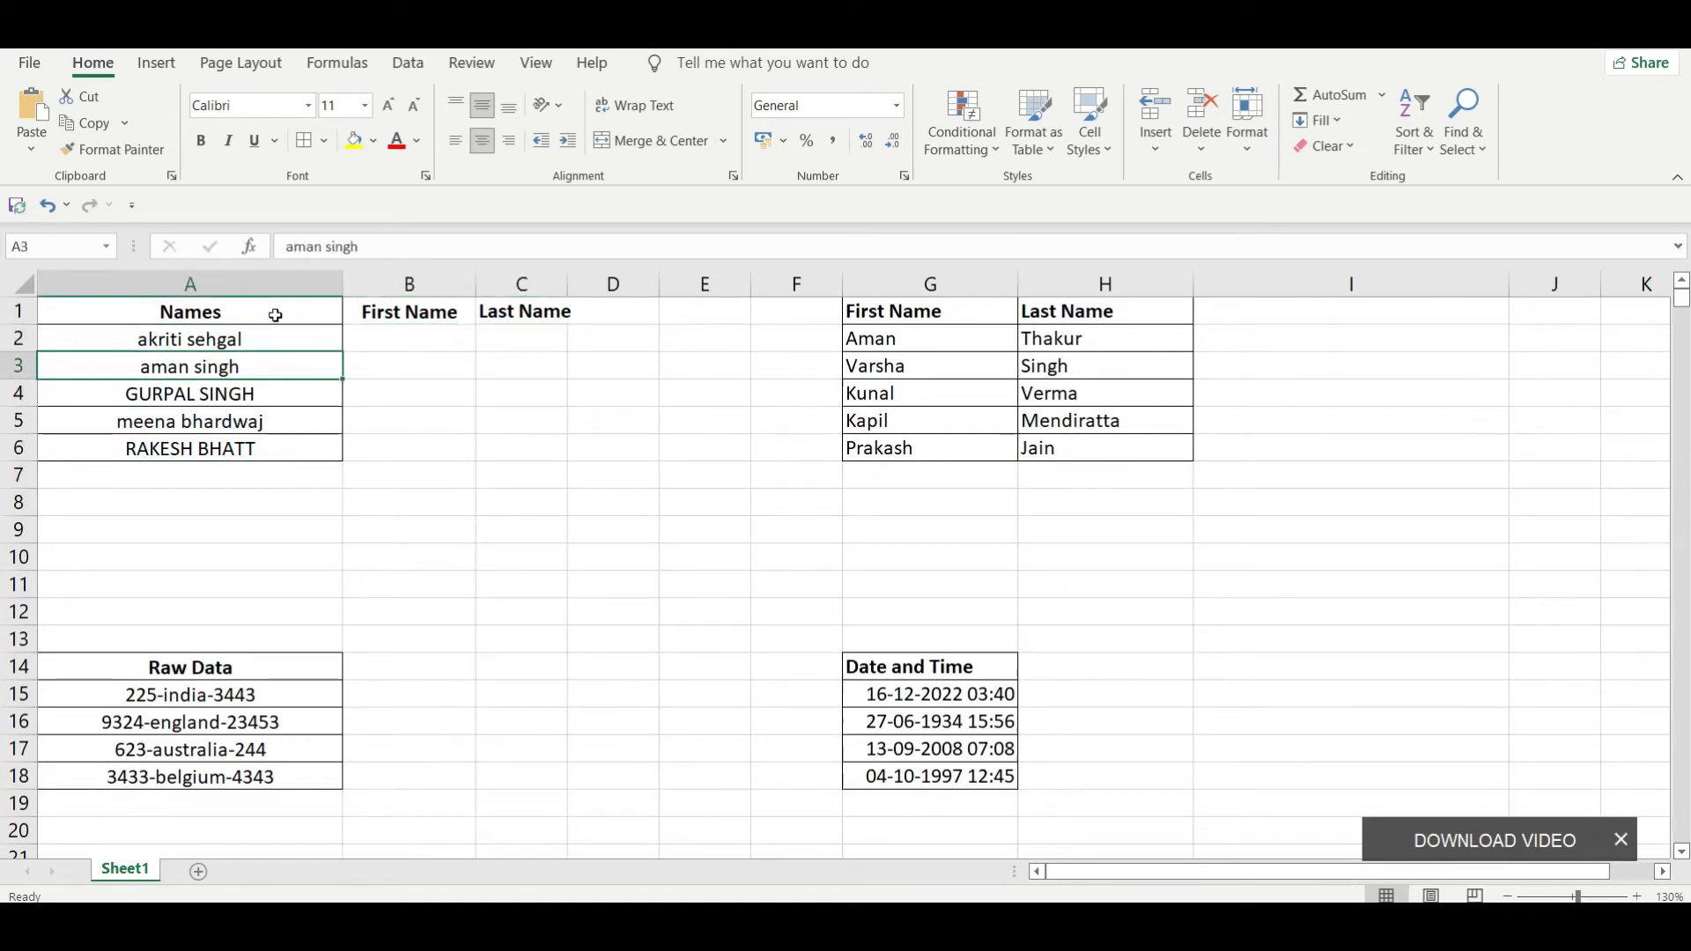
pyautogui.press('Up')
pyautogui.press('Up')
pyautogui.press('Up')
pyautogui.press('Up')
pyautogui.press('Right')
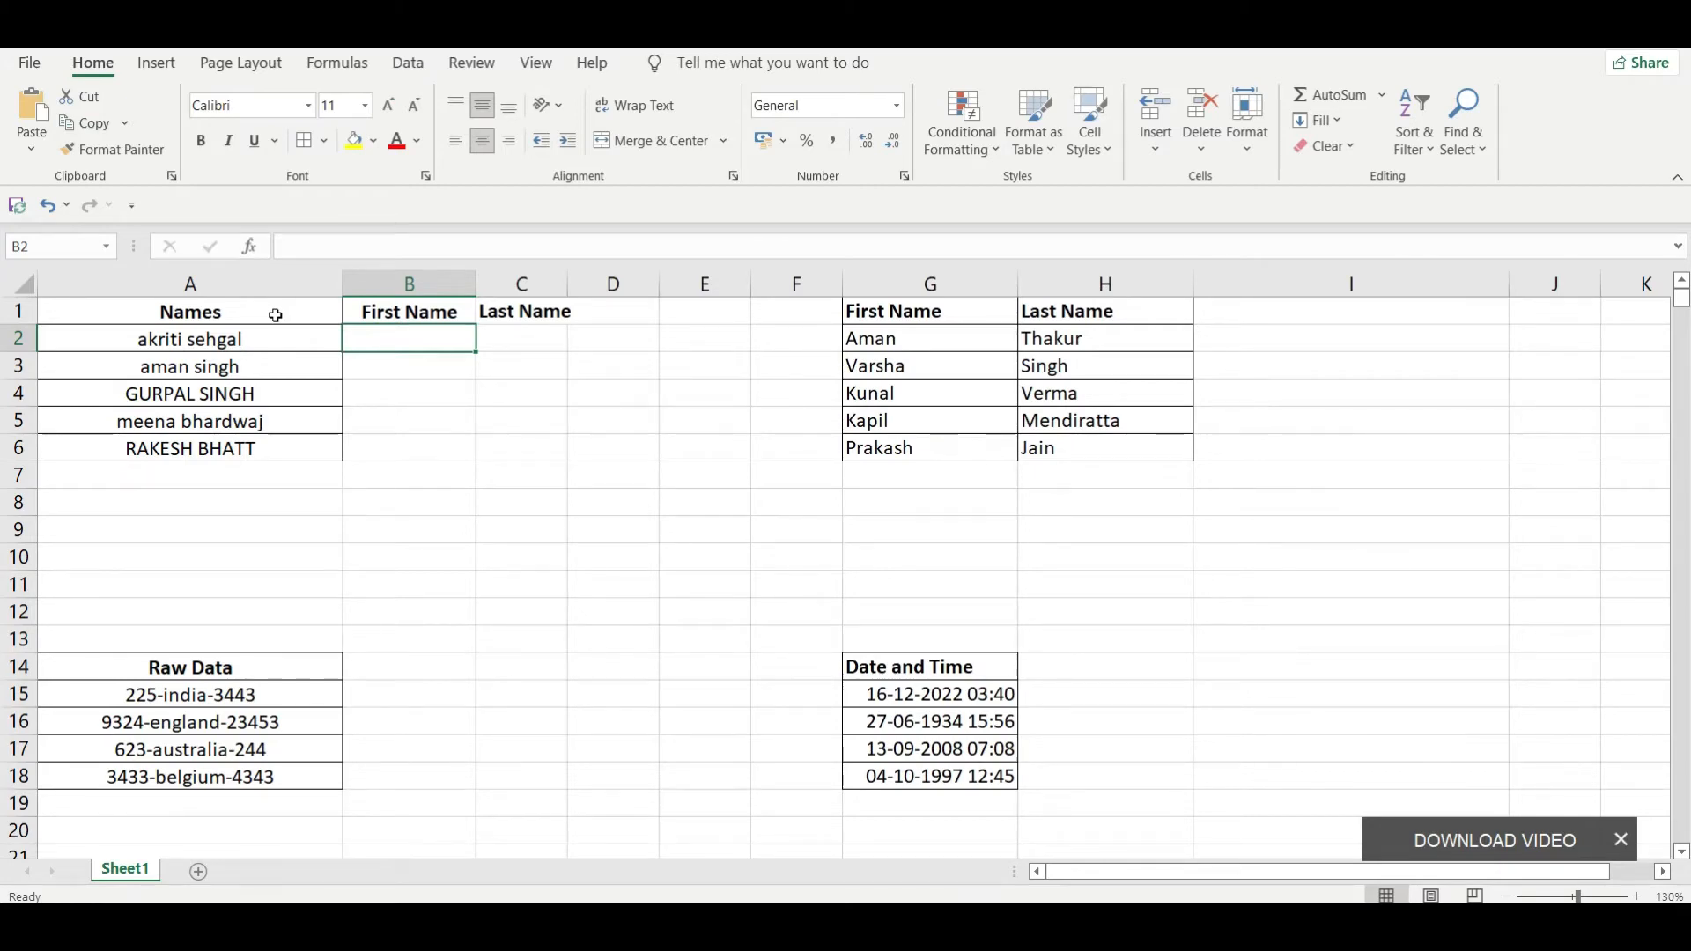
# Step: Enter the first and last name from A2 in B2 and C2, each with only its initial letter capitalised
pyautogui.write('a')
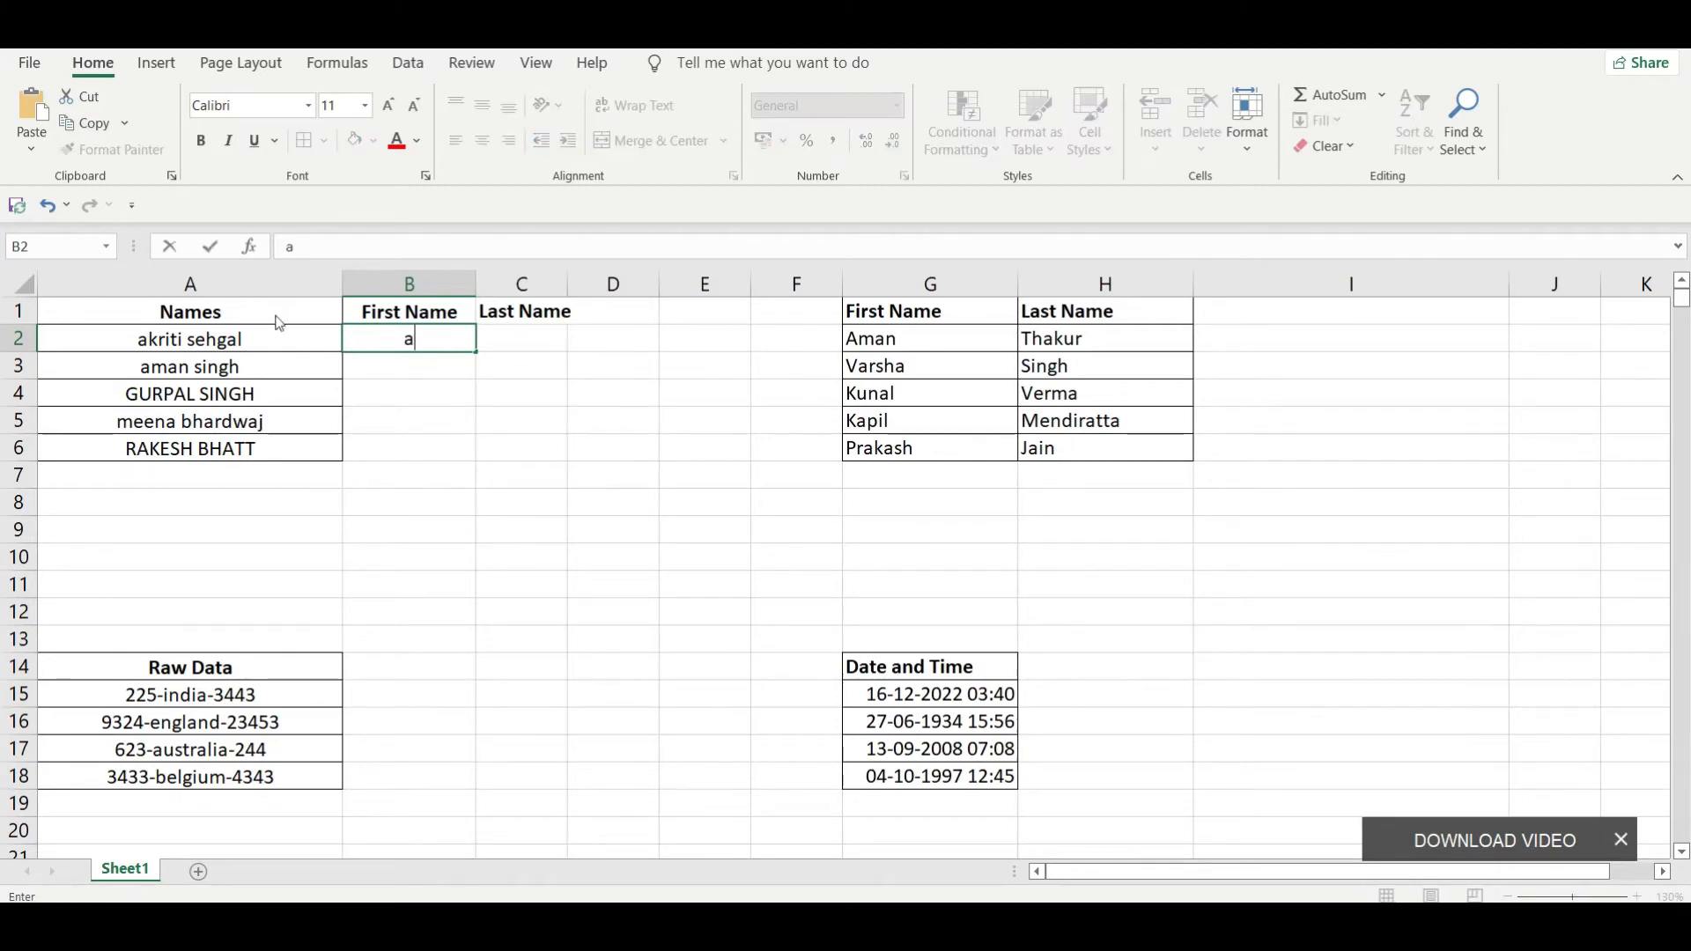
pyautogui.press('BackSpace')
pyautogui.write('Akriti')
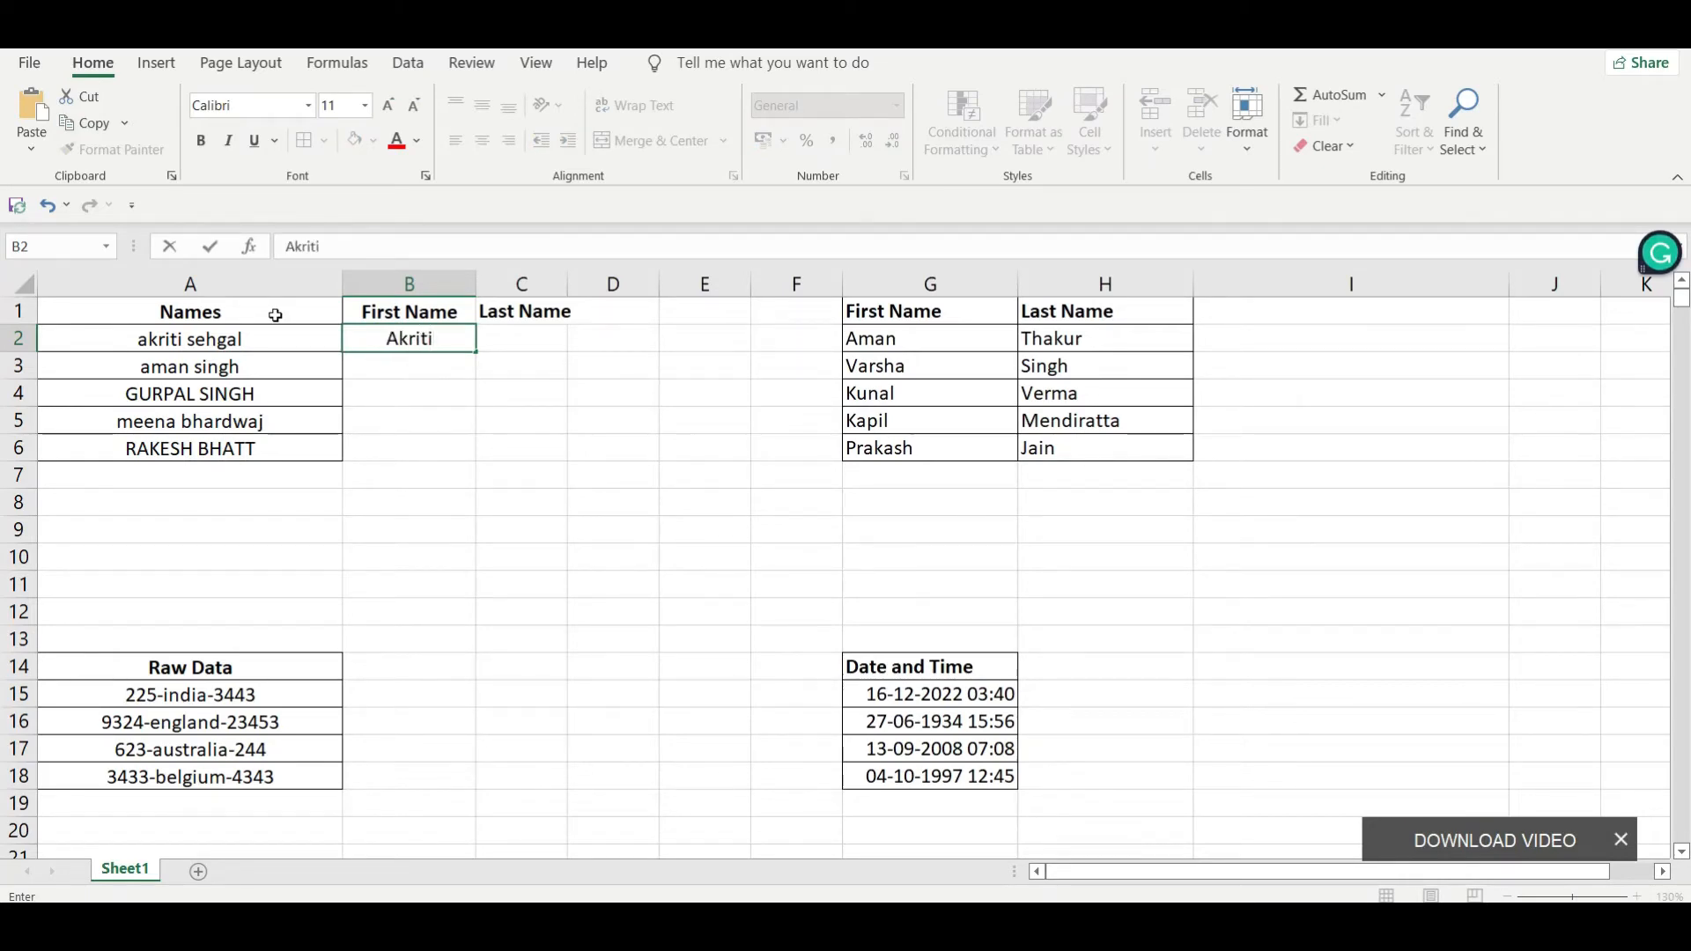
pyautogui.press('Tab')
pyautogui.write('Seh')
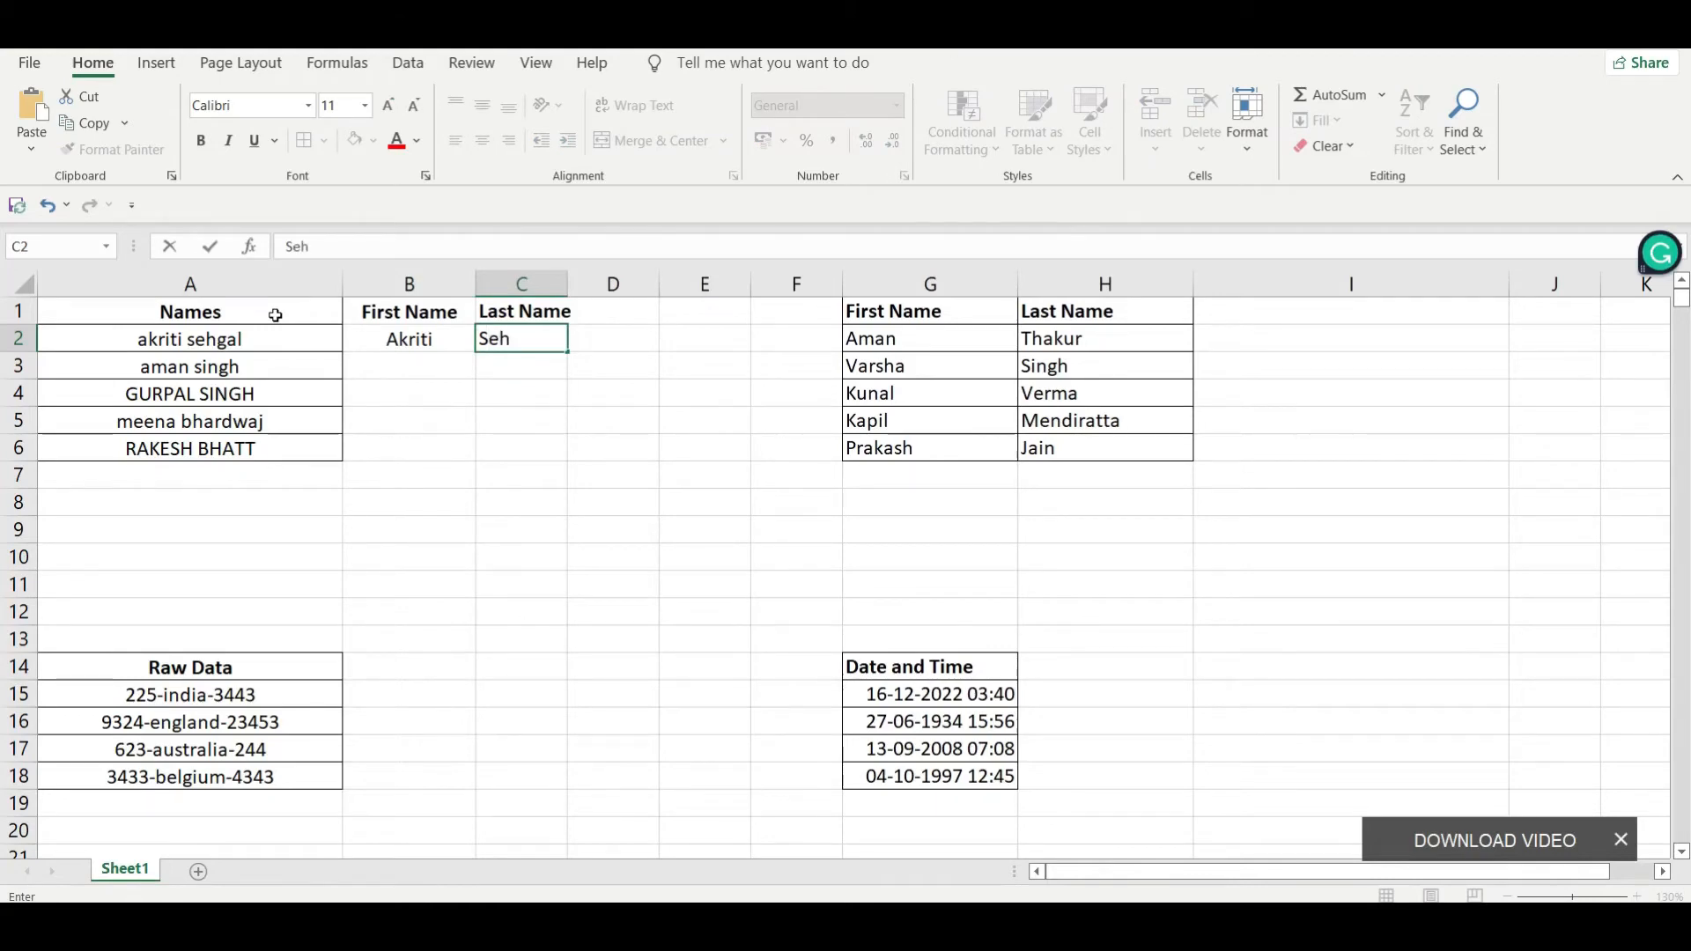
pyautogui.write('gal')
pyautogui.press('Return')
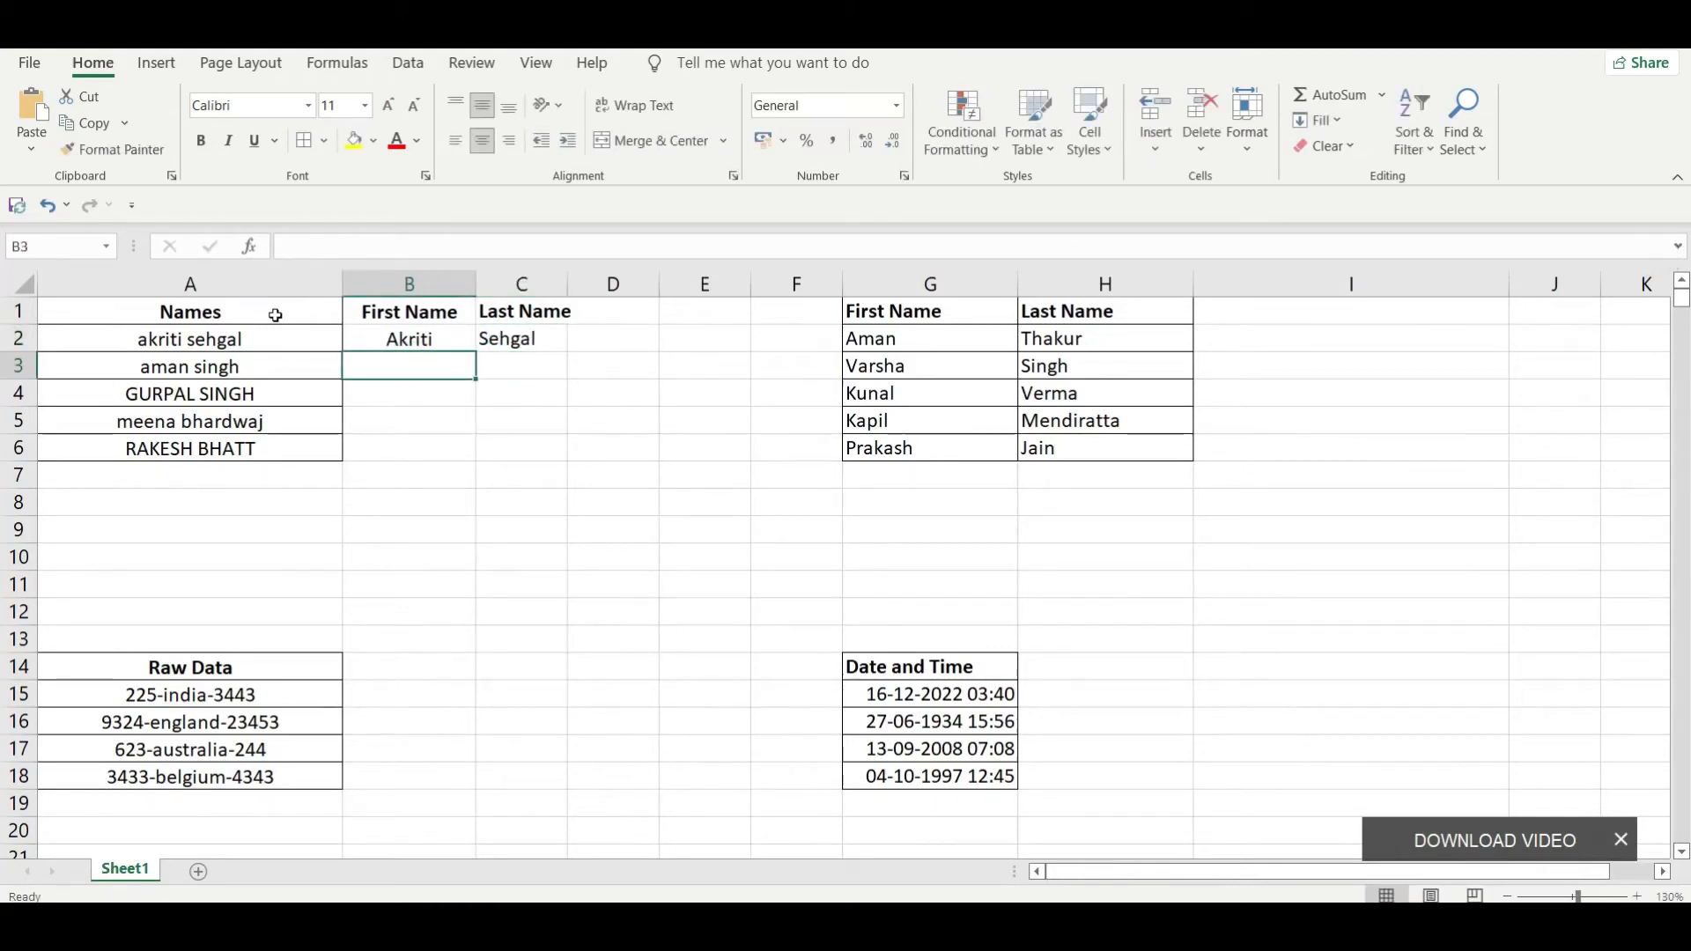
# Step: Flash Fill the capitalised first names from B3 down and the capitalised last names from C3 down
pyautogui.hotkey('ctrl', 'e')
pyautogui.press('Tab')
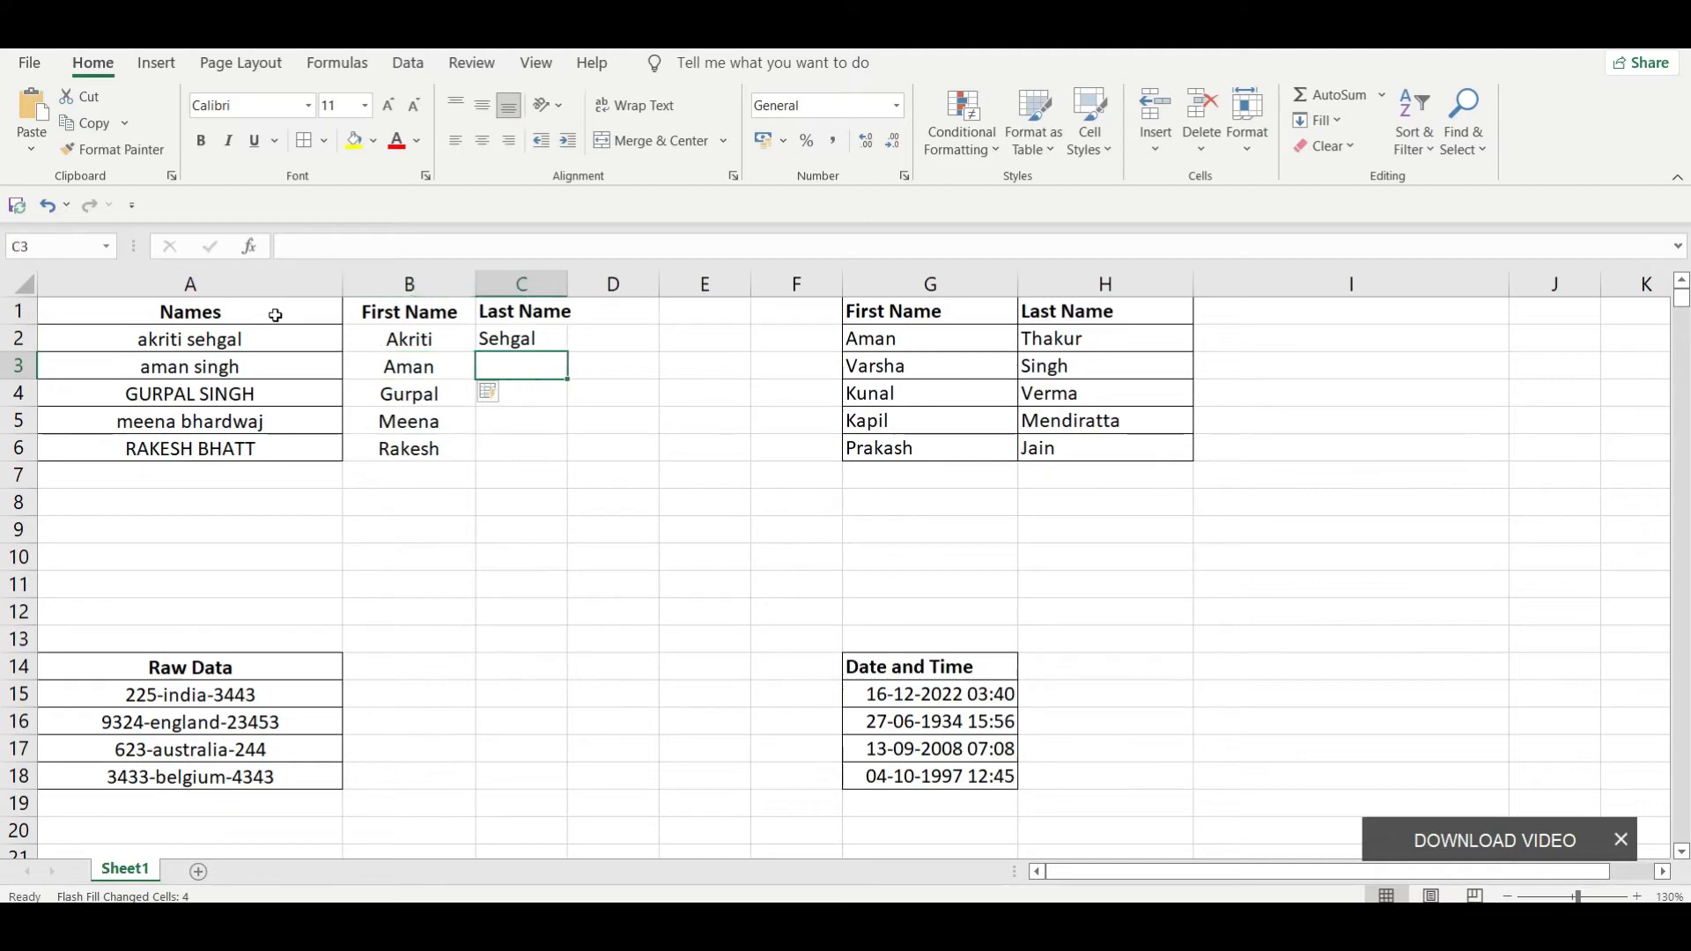
pyautogui.hotkey('ctrl', 'e')
pyautogui.press('Down')
pyautogui.press('Down')
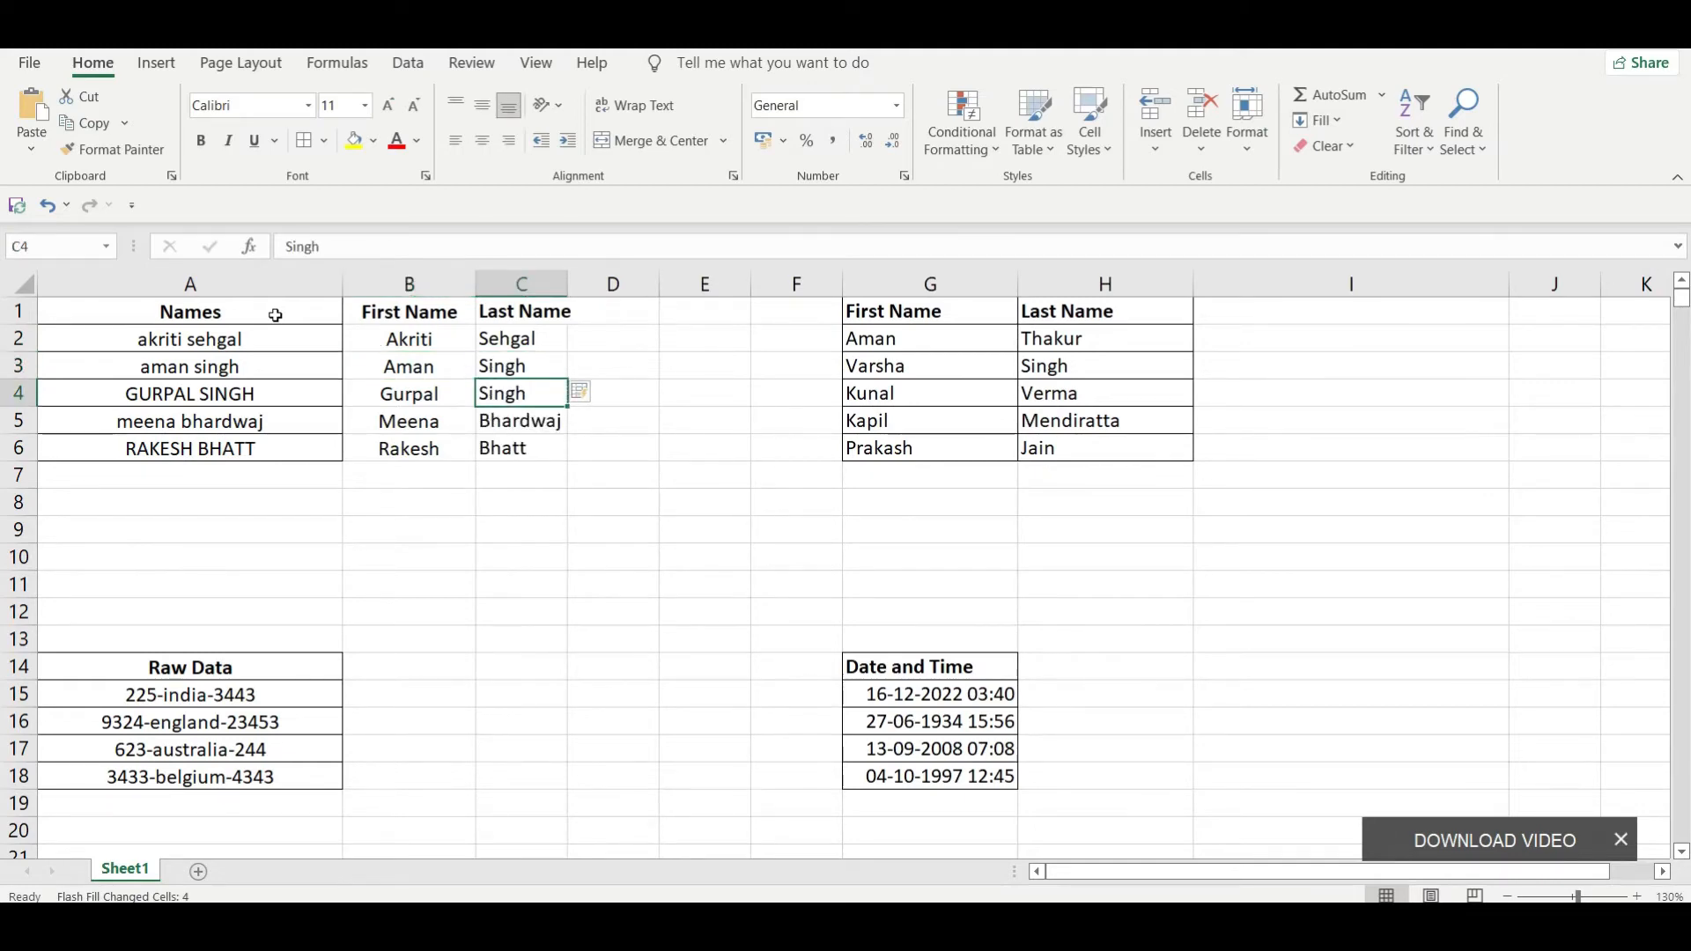
# Step: Compare the letter case of the full names in column A with the filled first and last names in columns B and C
pyautogui.press('Left')
pyautogui.press('Left')
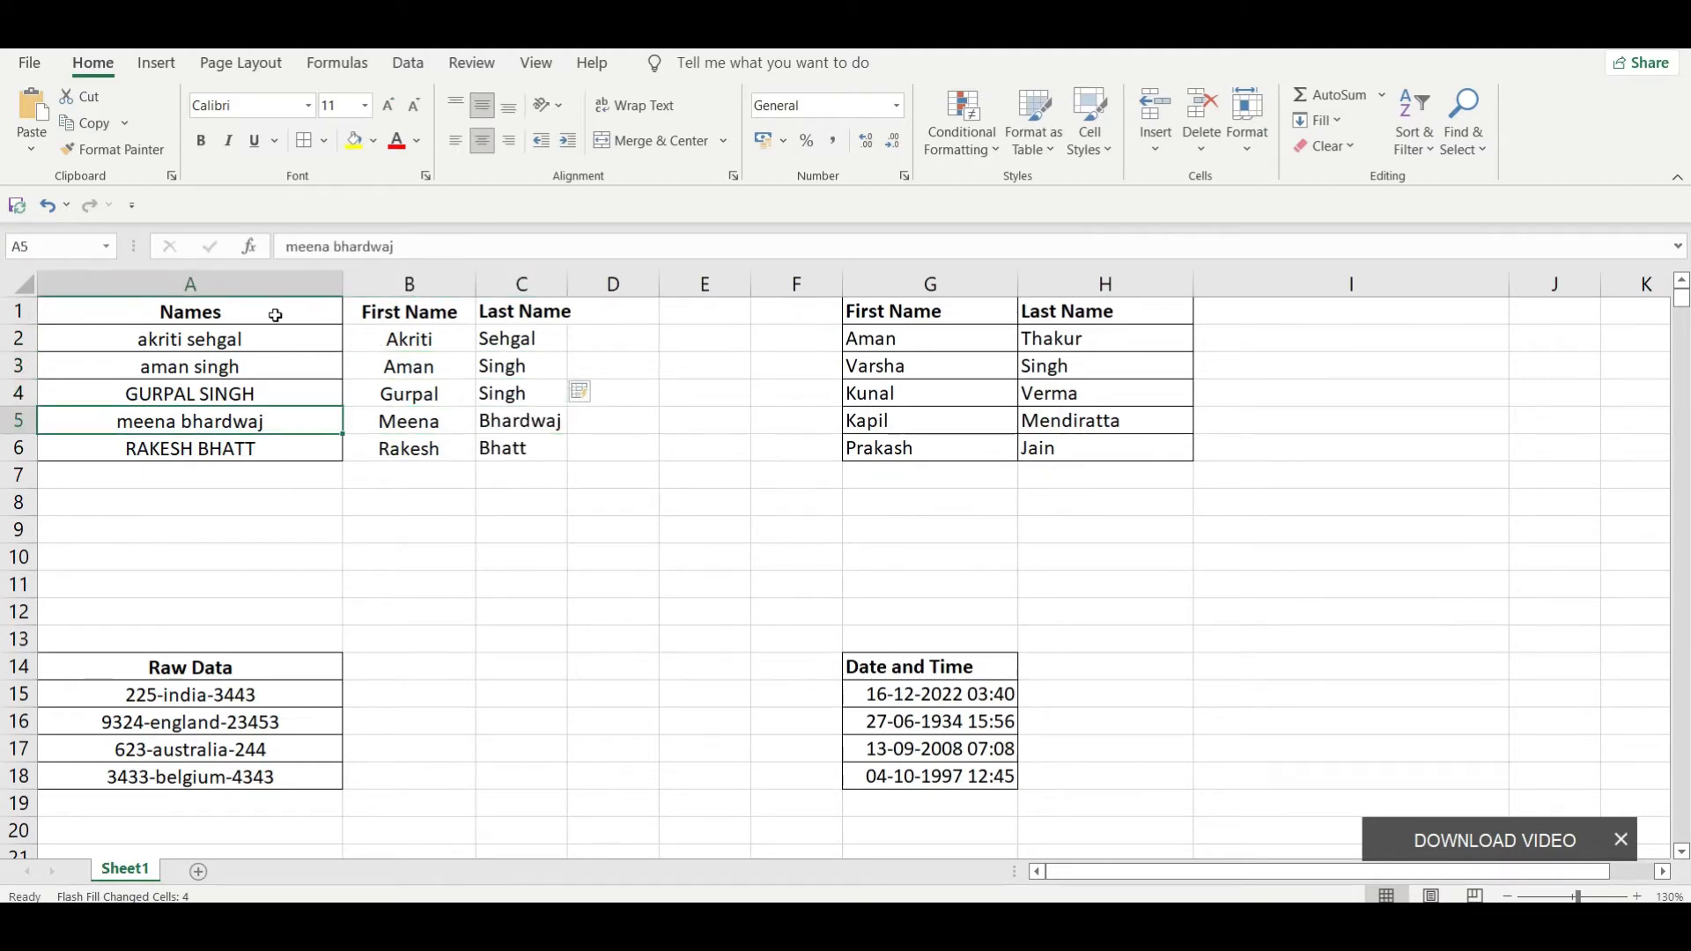
pyautogui.press('Up')
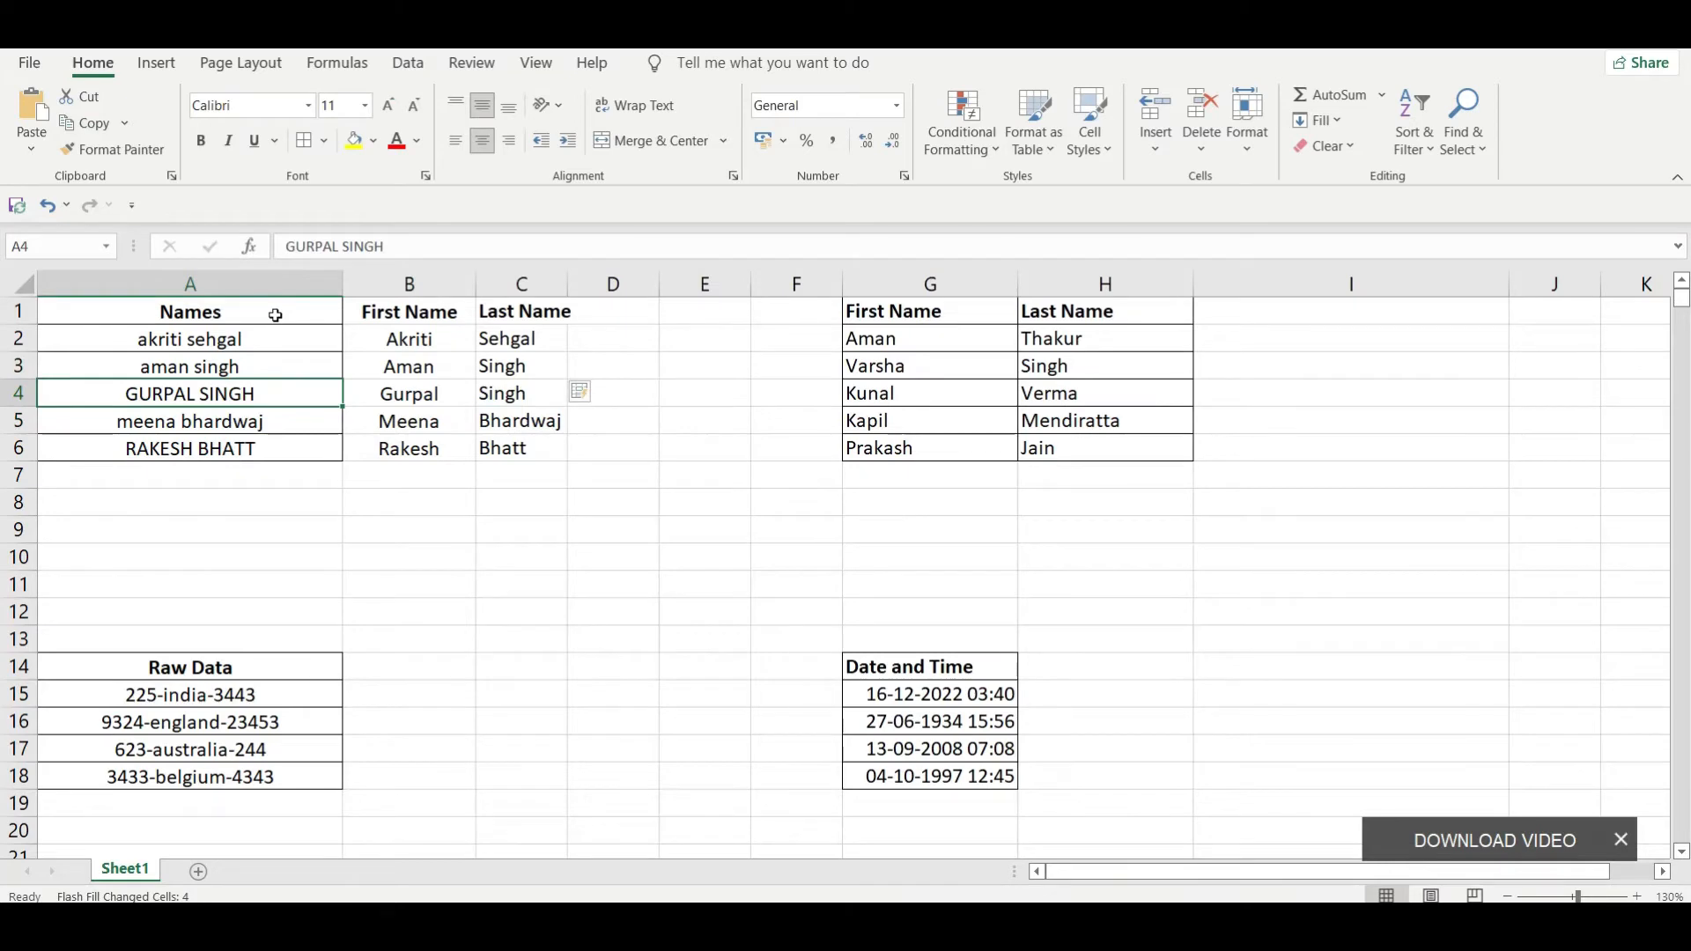
pyautogui.press('Down')
pyautogui.press('Down')
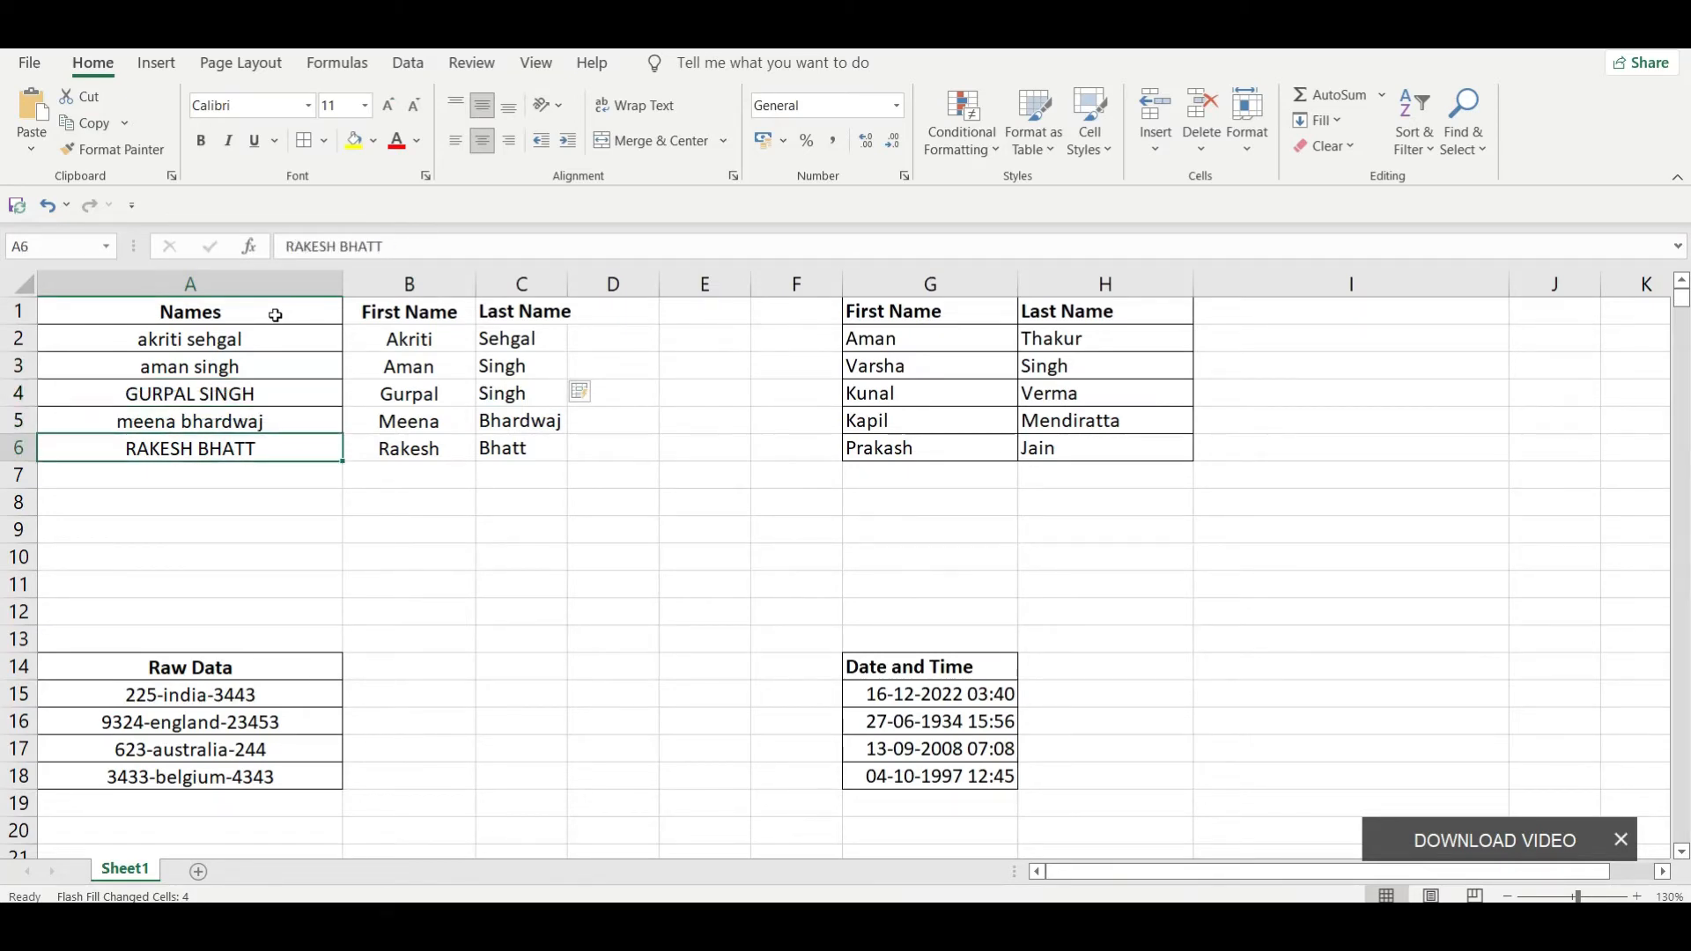
pyautogui.press('Up')
pyautogui.press('Up')
pyautogui.press('Up')
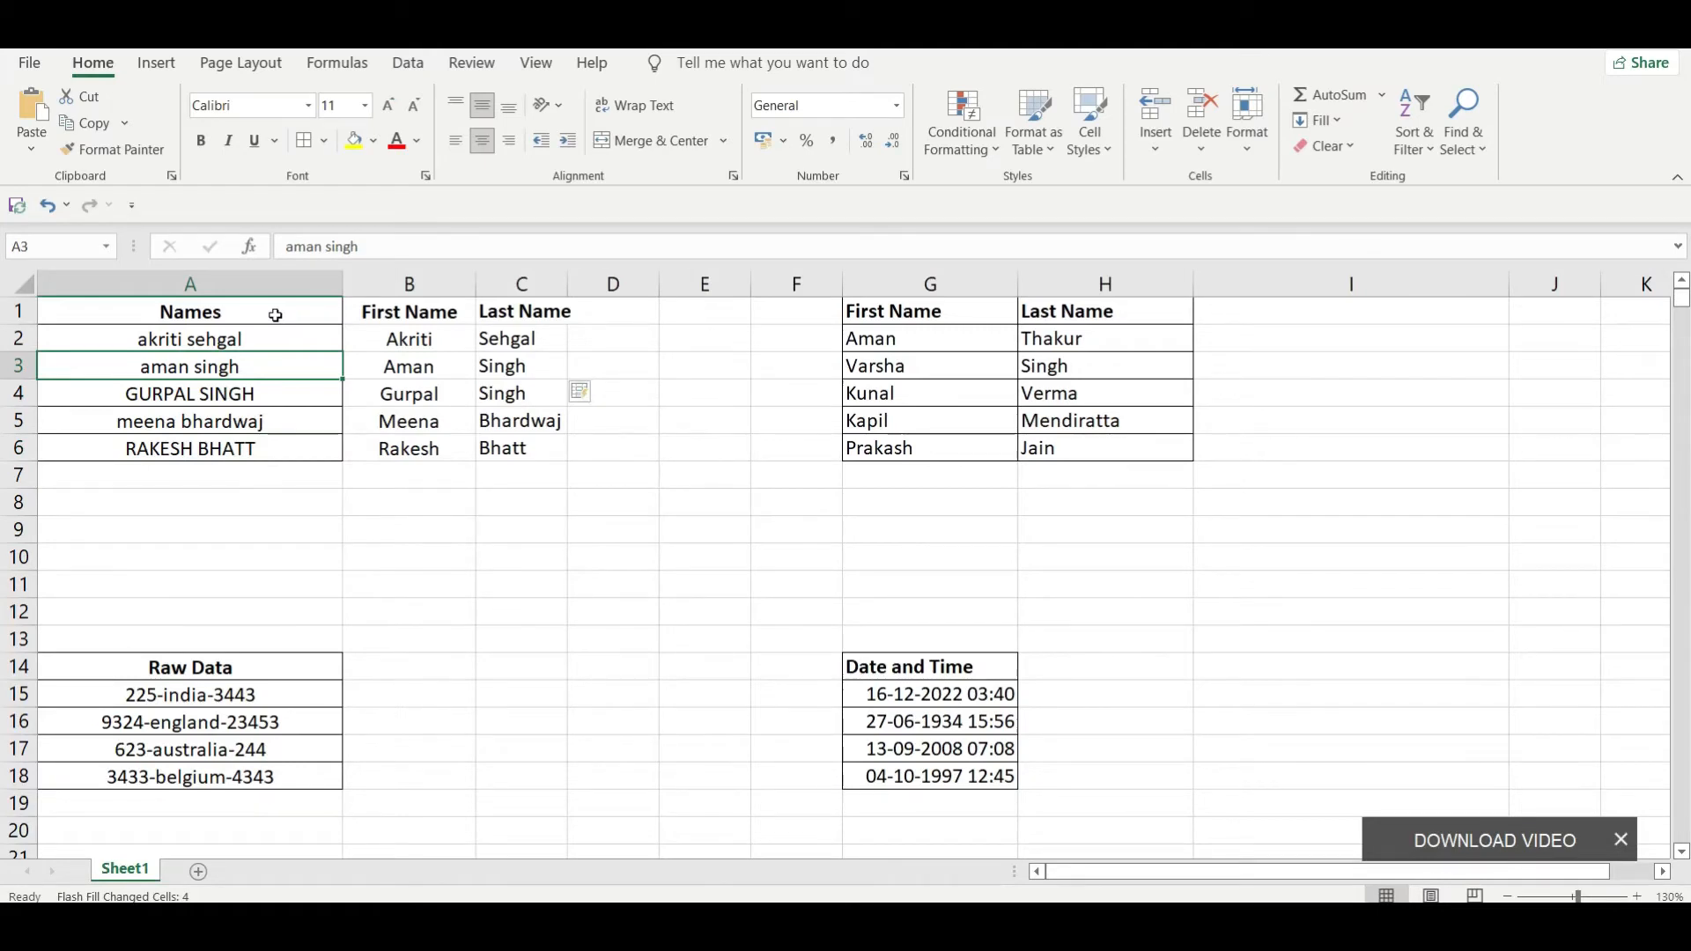
pyautogui.press('Up')
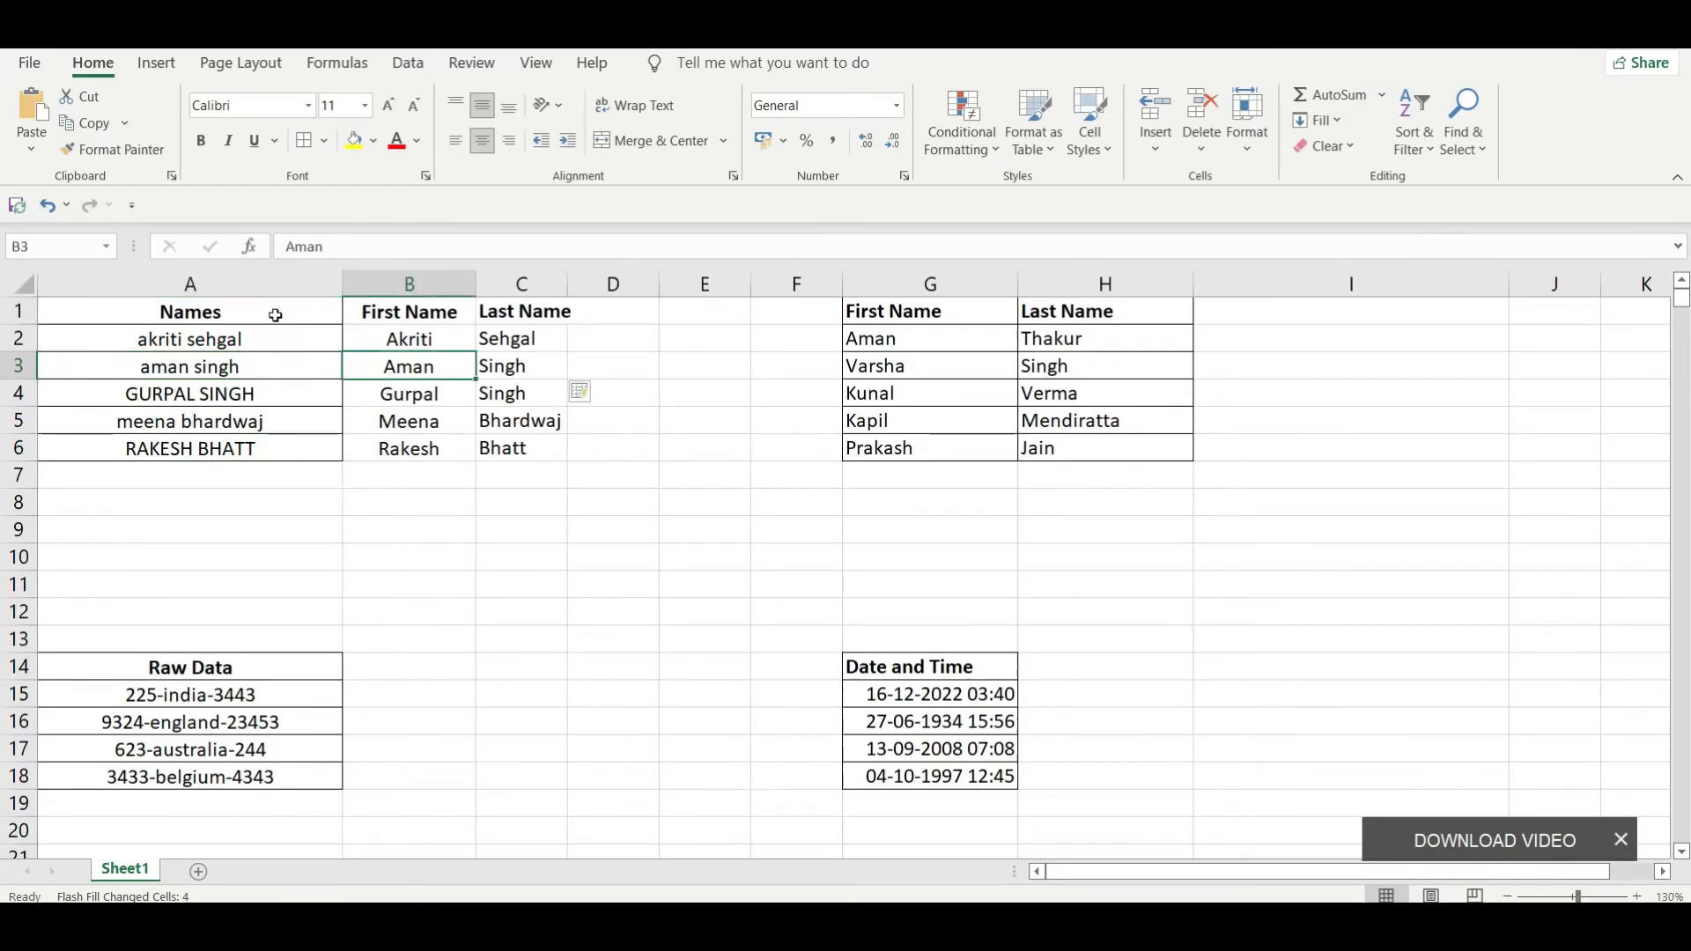
pyautogui.press('Right')
pyautogui.press('Down')
pyautogui.press('Down')
pyautogui.press('Down')
pyautogui.press('Down')
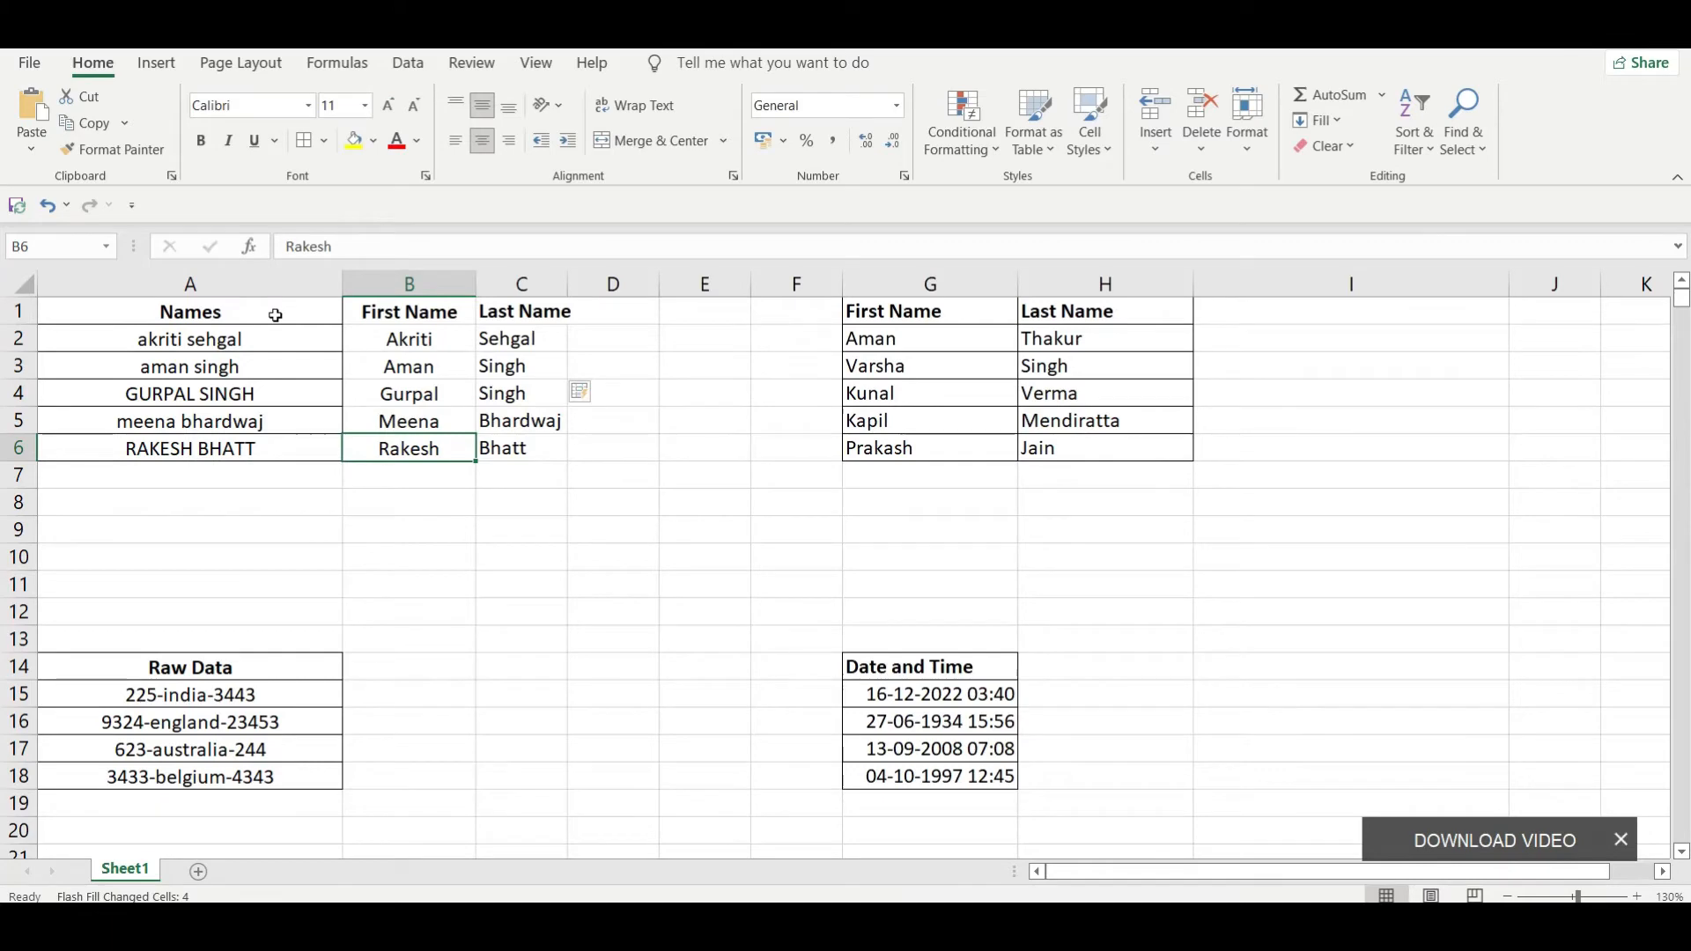
pyautogui.press('Right')
pyautogui.press('Up')
pyautogui.press('Up')
pyautogui.press('Up')
pyautogui.press('Up')
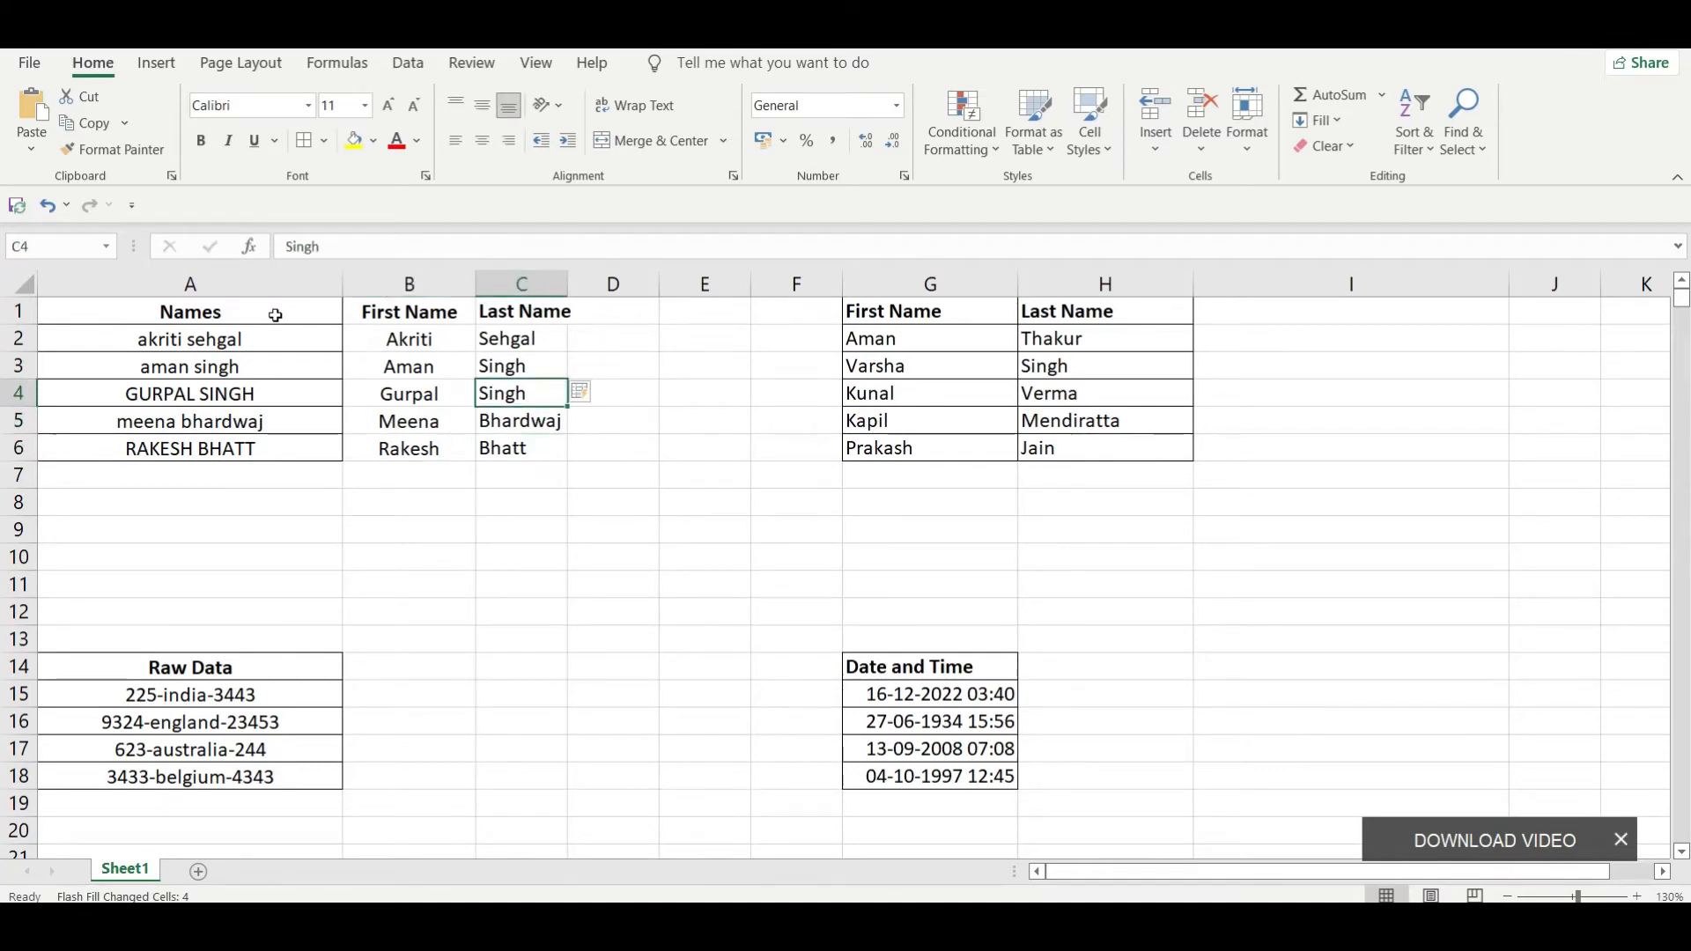
# Step: Replace the sample first name in B2 and last name in C2 with all-uppercase versions
pyautogui.press('Left')
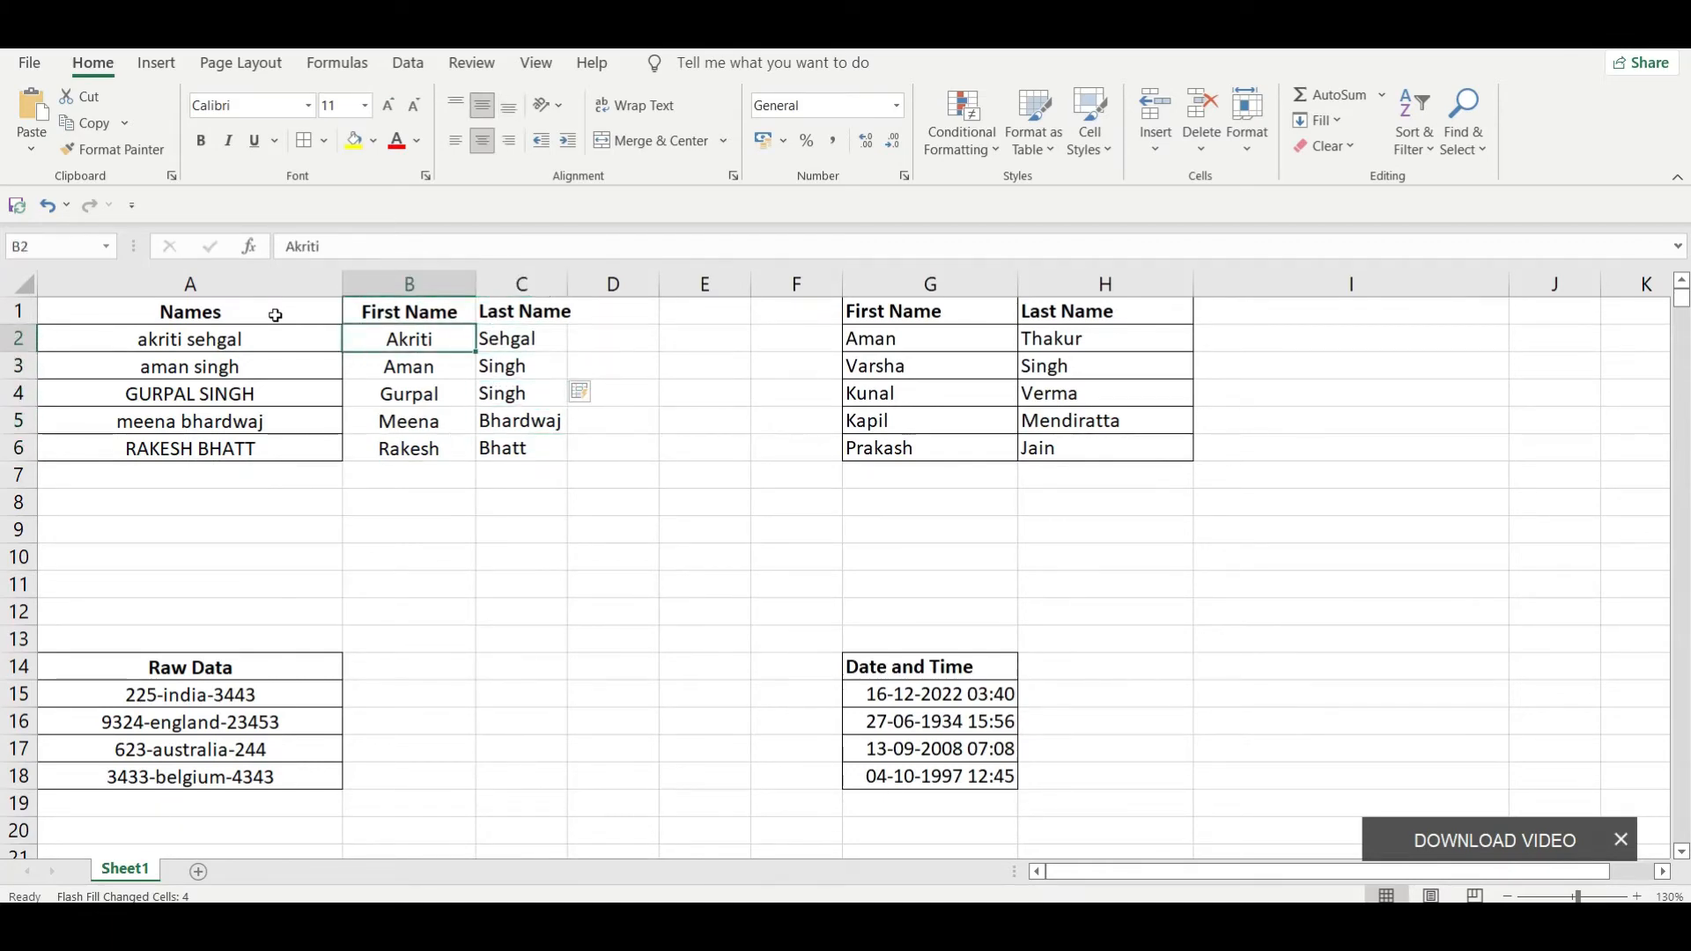
pyautogui.write('AKRITI')
pyautogui.press('Tab')
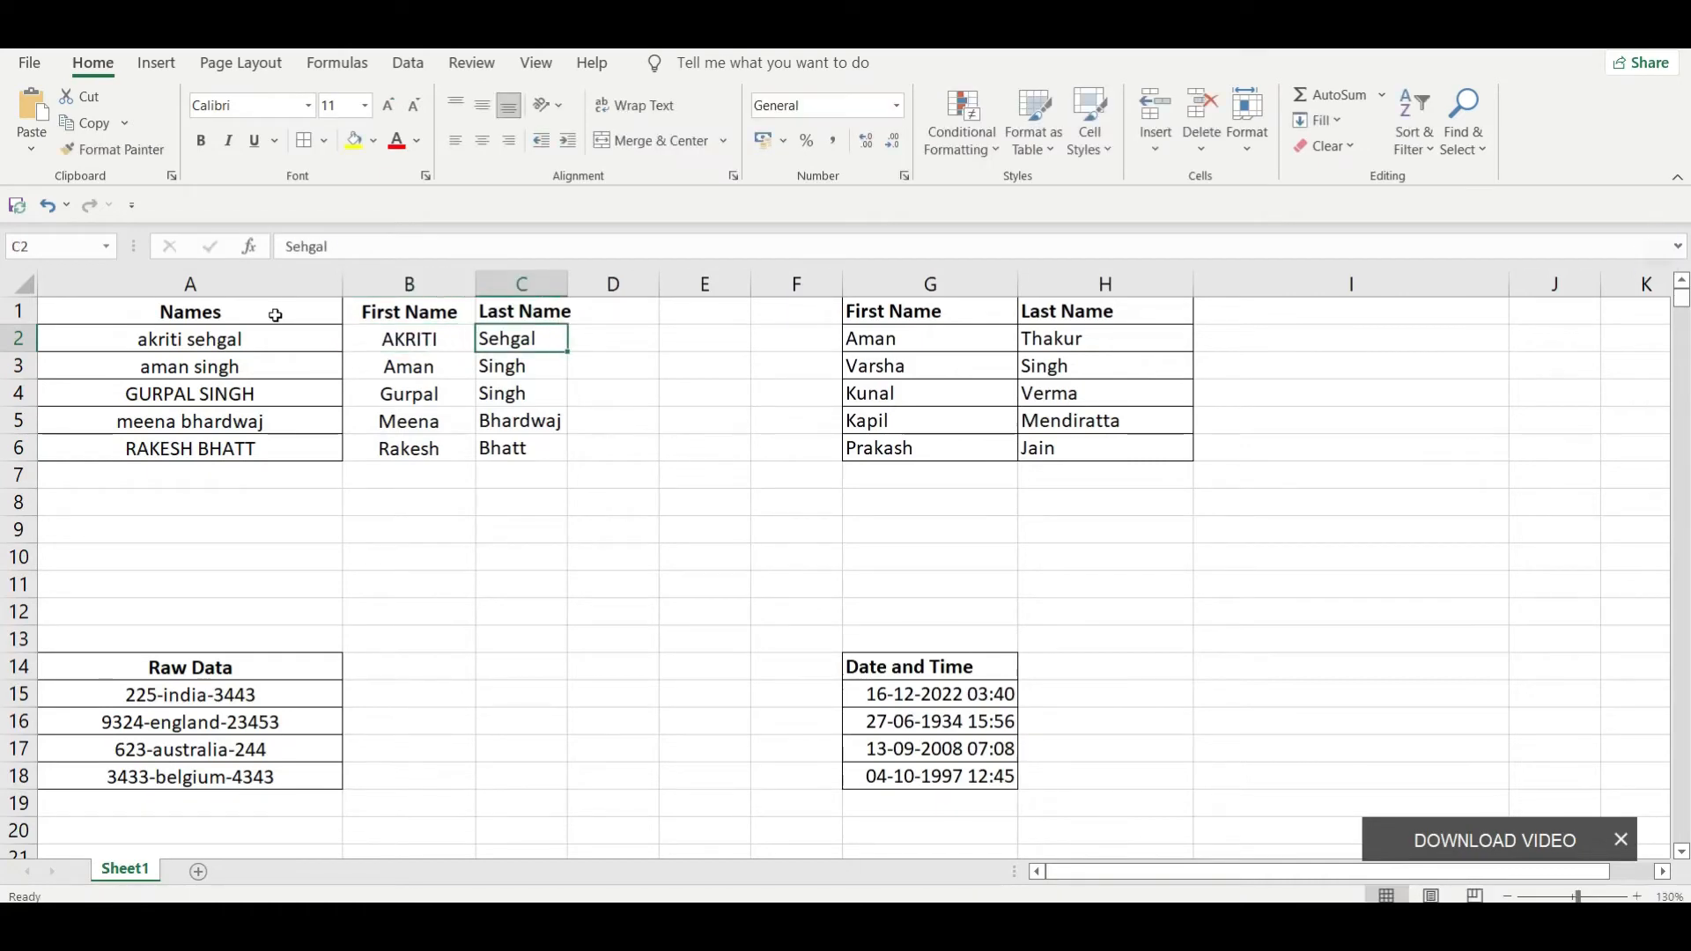
pyautogui.write('SEHGAL')
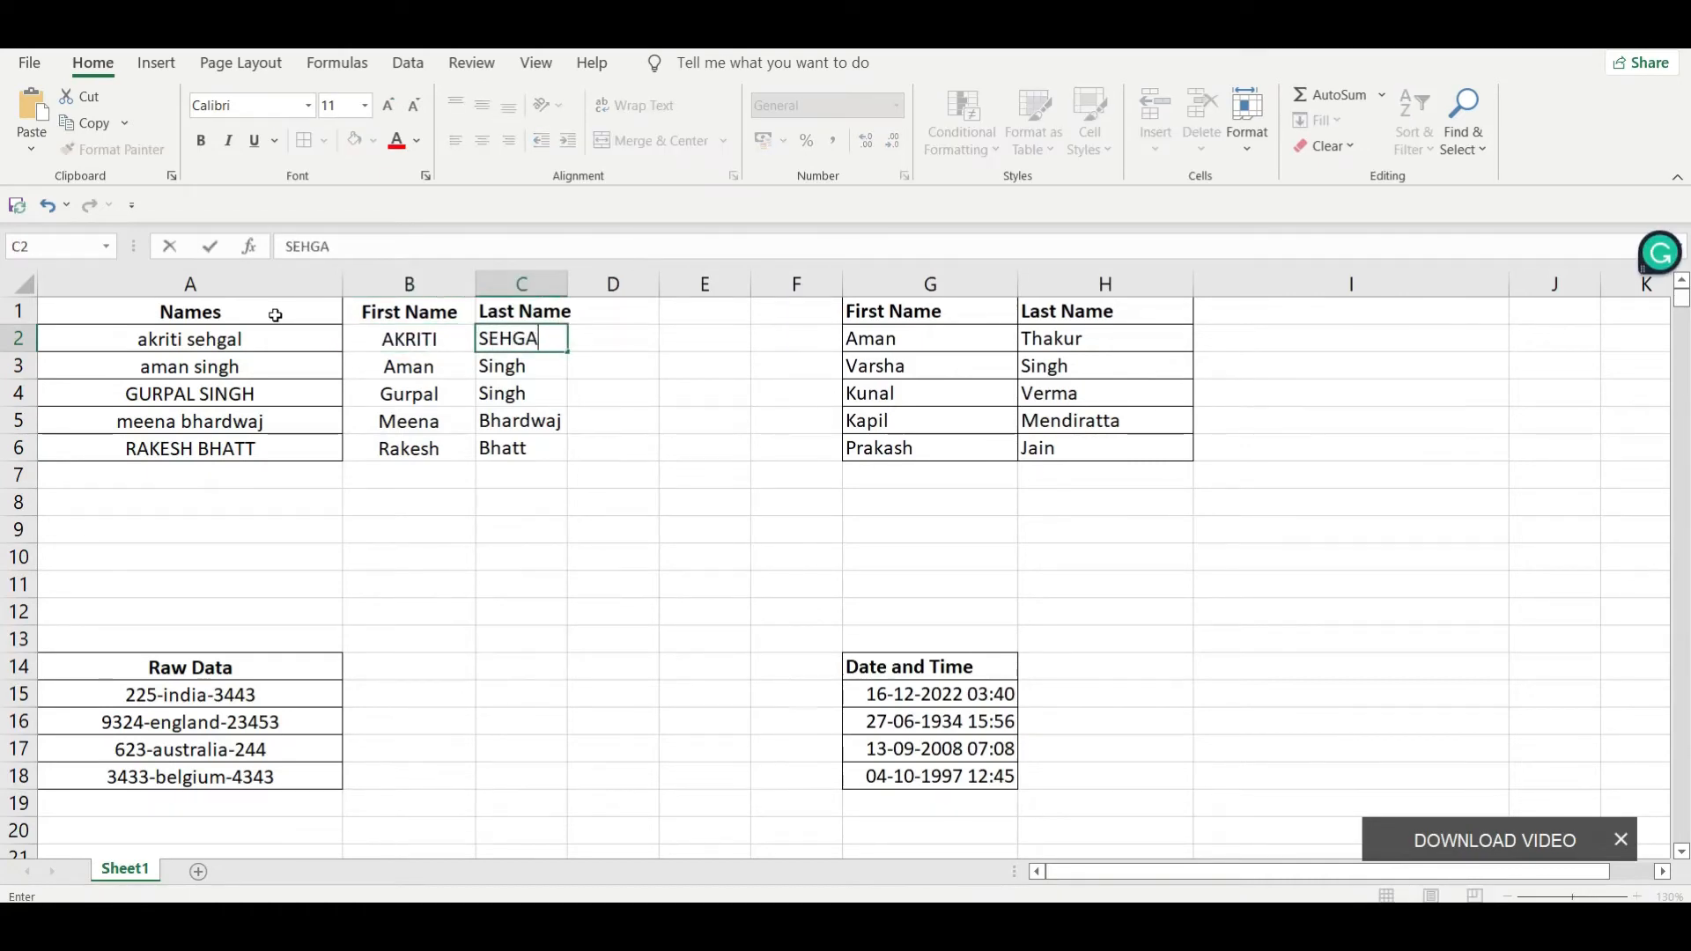
pyautogui.press('Return')
# Step: Clear the filled names below the sample row in B3:D7
pyautogui.hotkey('shift', 'Right')
pyautogui.hotkey('shift', 'Right')
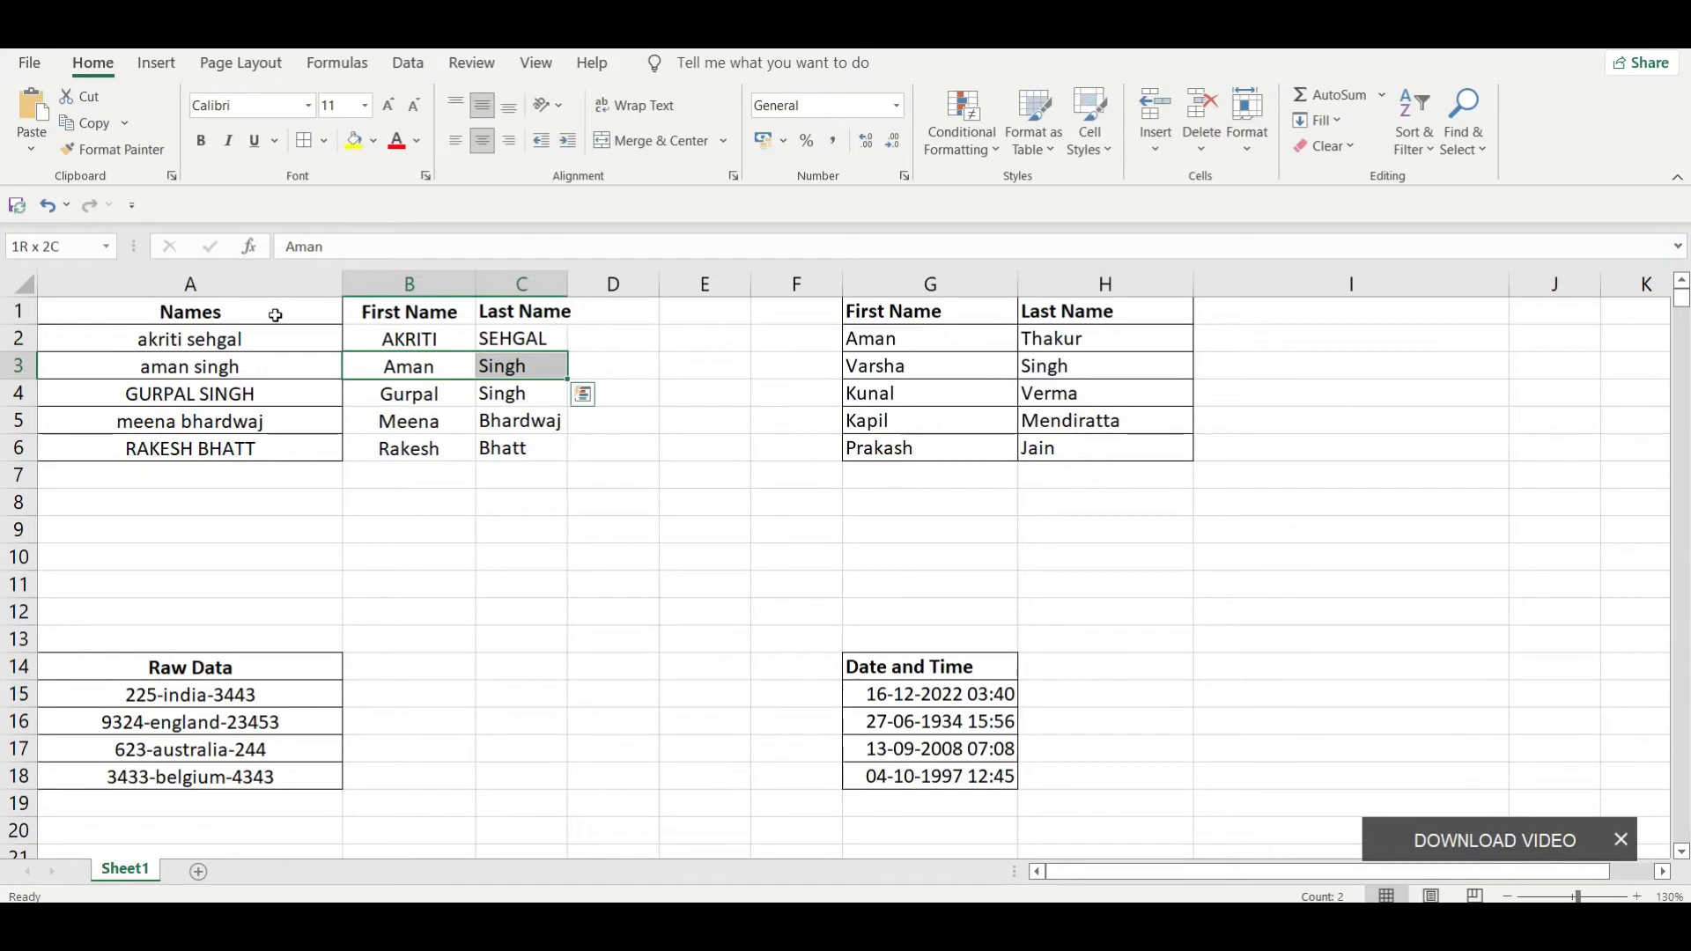
pyautogui.hotkey('shift', 'Down')
pyautogui.hotkey('shift', 'Down')
pyautogui.hotkey('shift', 'Down')
pyautogui.hotkey('shift', 'Down')
pyautogui.press('Delete')
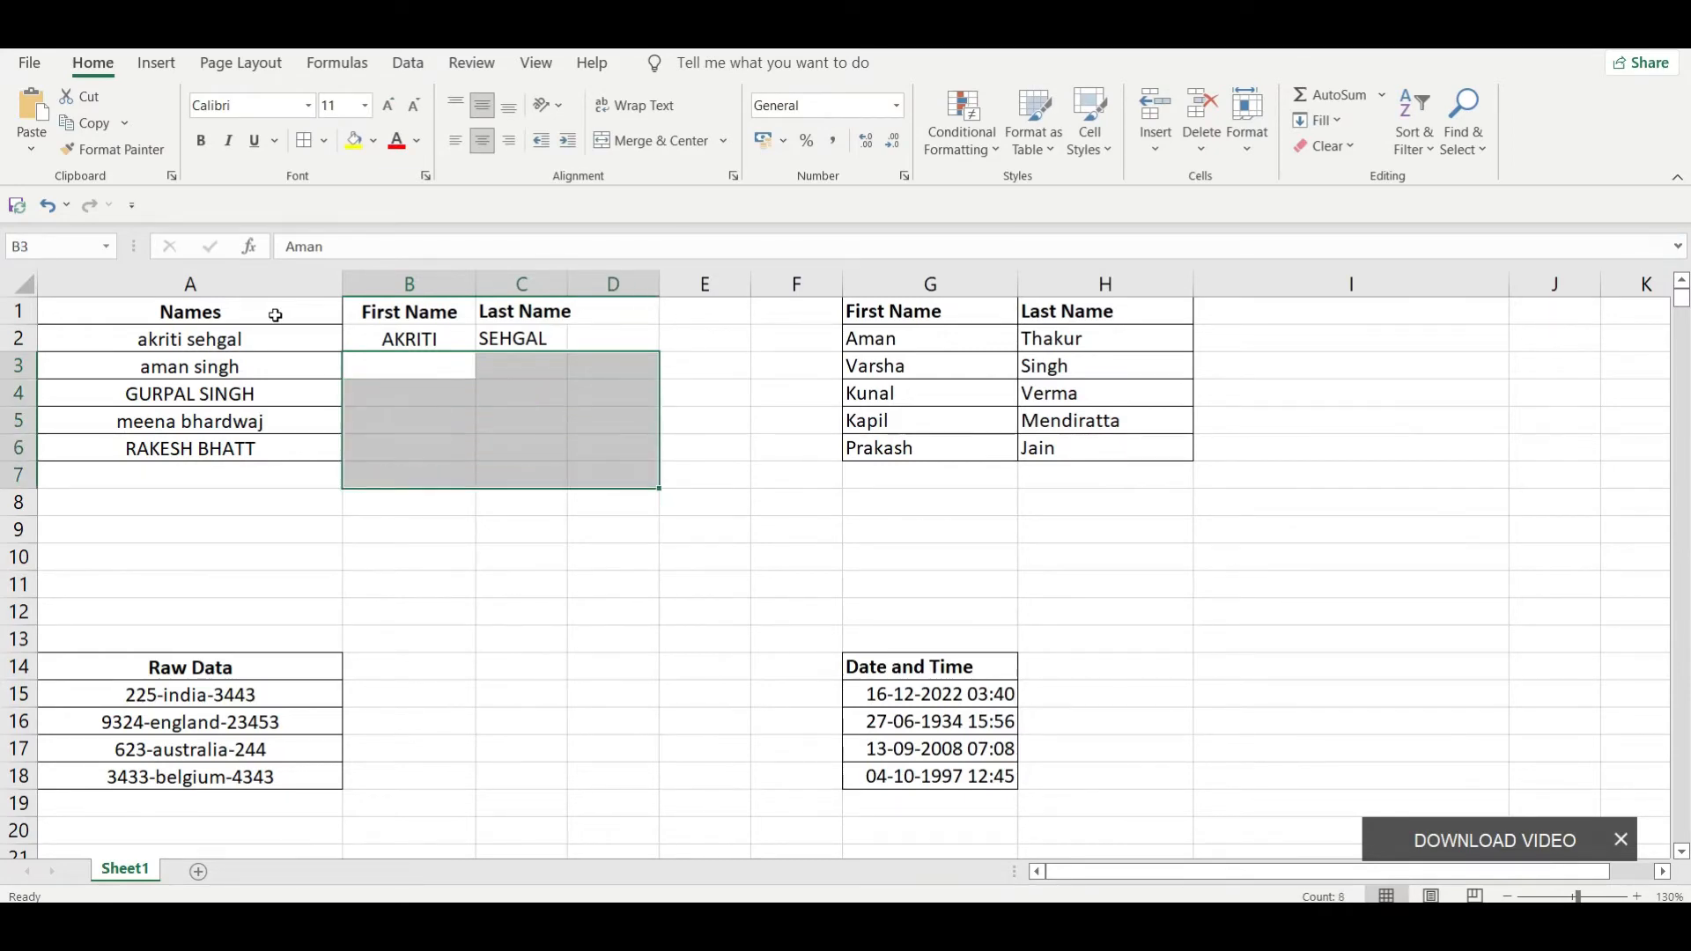
pyautogui.press('Up')
pyautogui.press('Down')
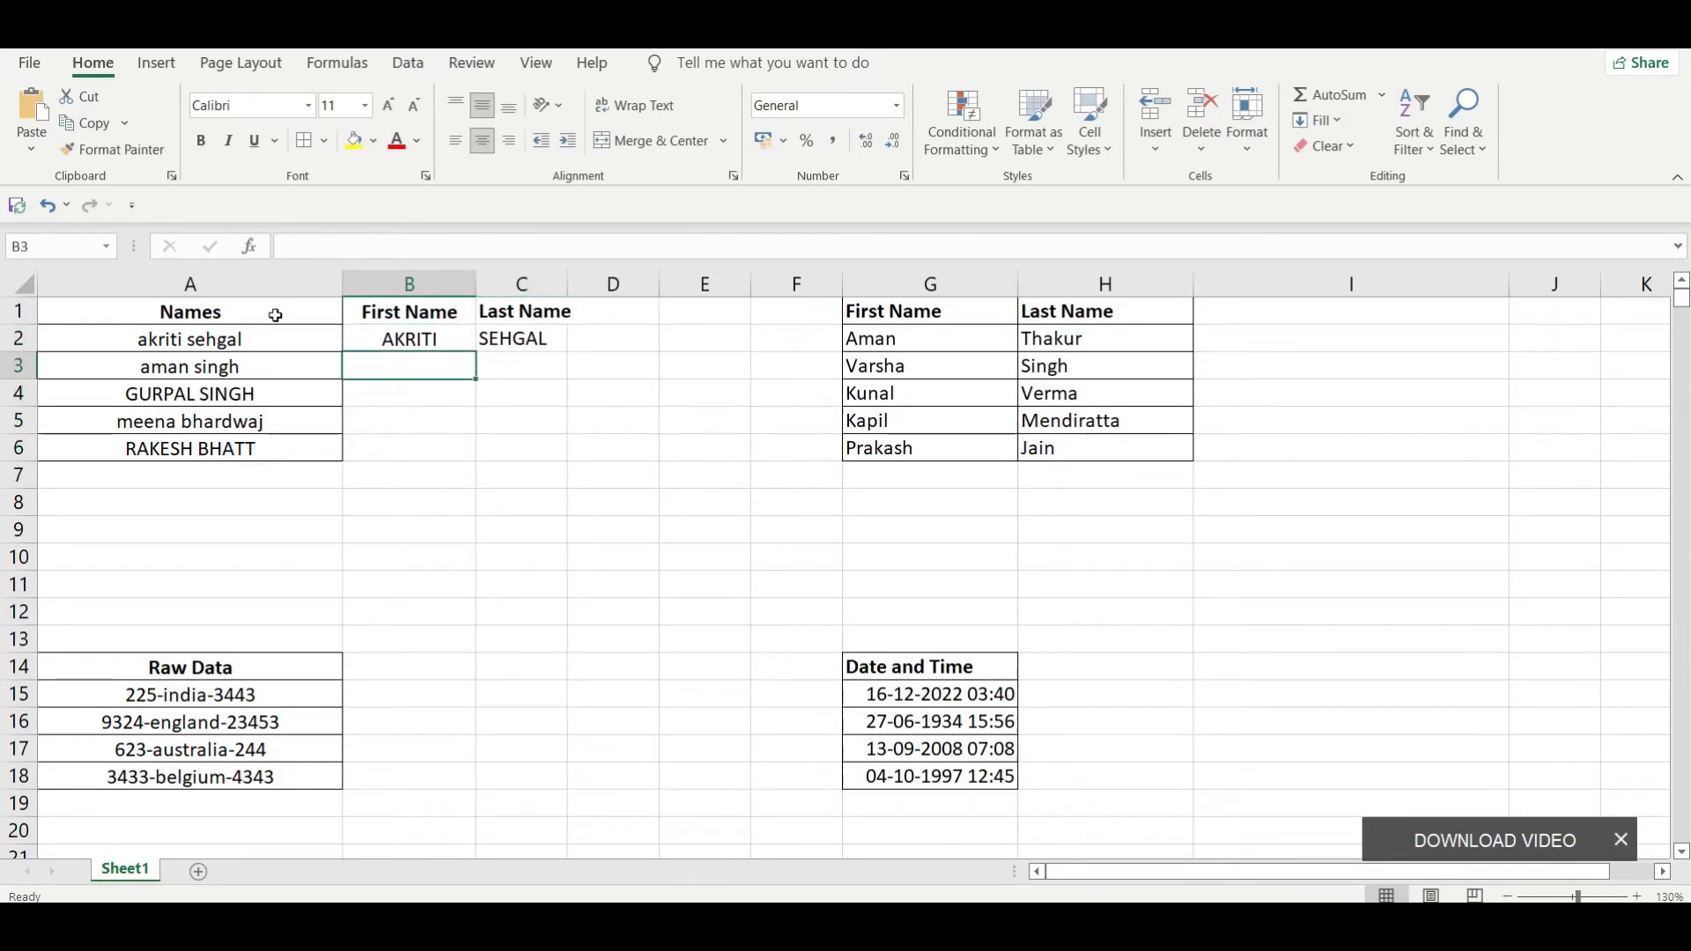
# Step: Flash Fill the uppercase first names from B3 down and the uppercase last names from C3 down
pyautogui.hotkey('ctrl', 'e')
pyautogui.press('Right')
pyautogui.hotkey('ctrl', 'e')
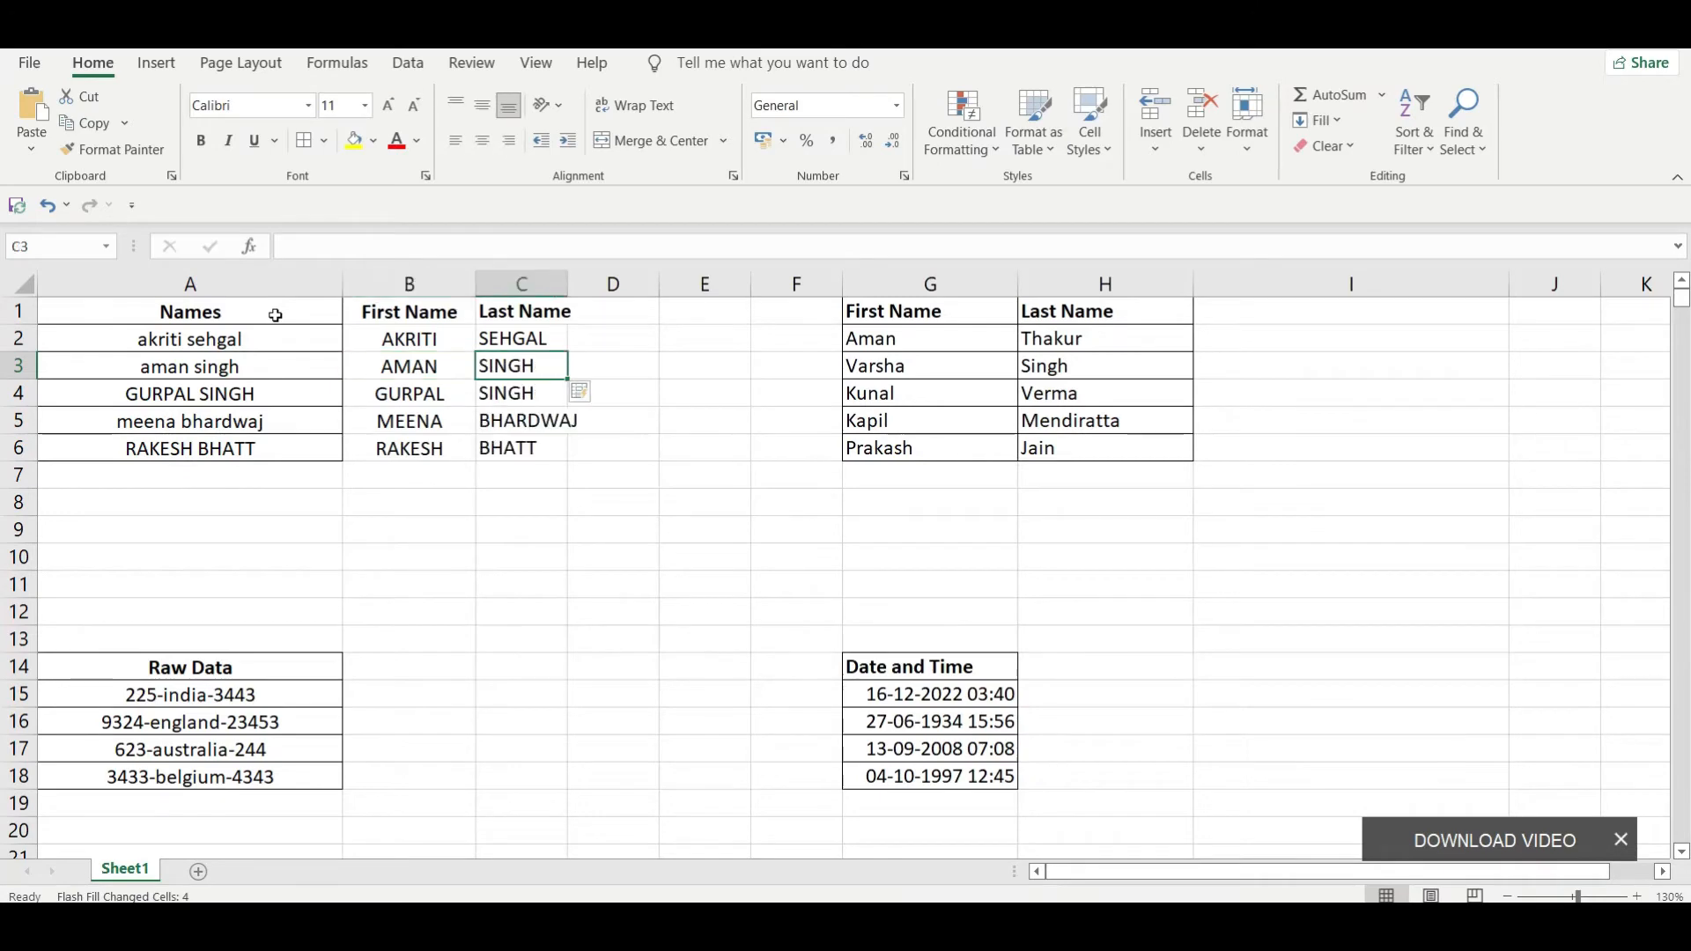
pyautogui.press('Down')
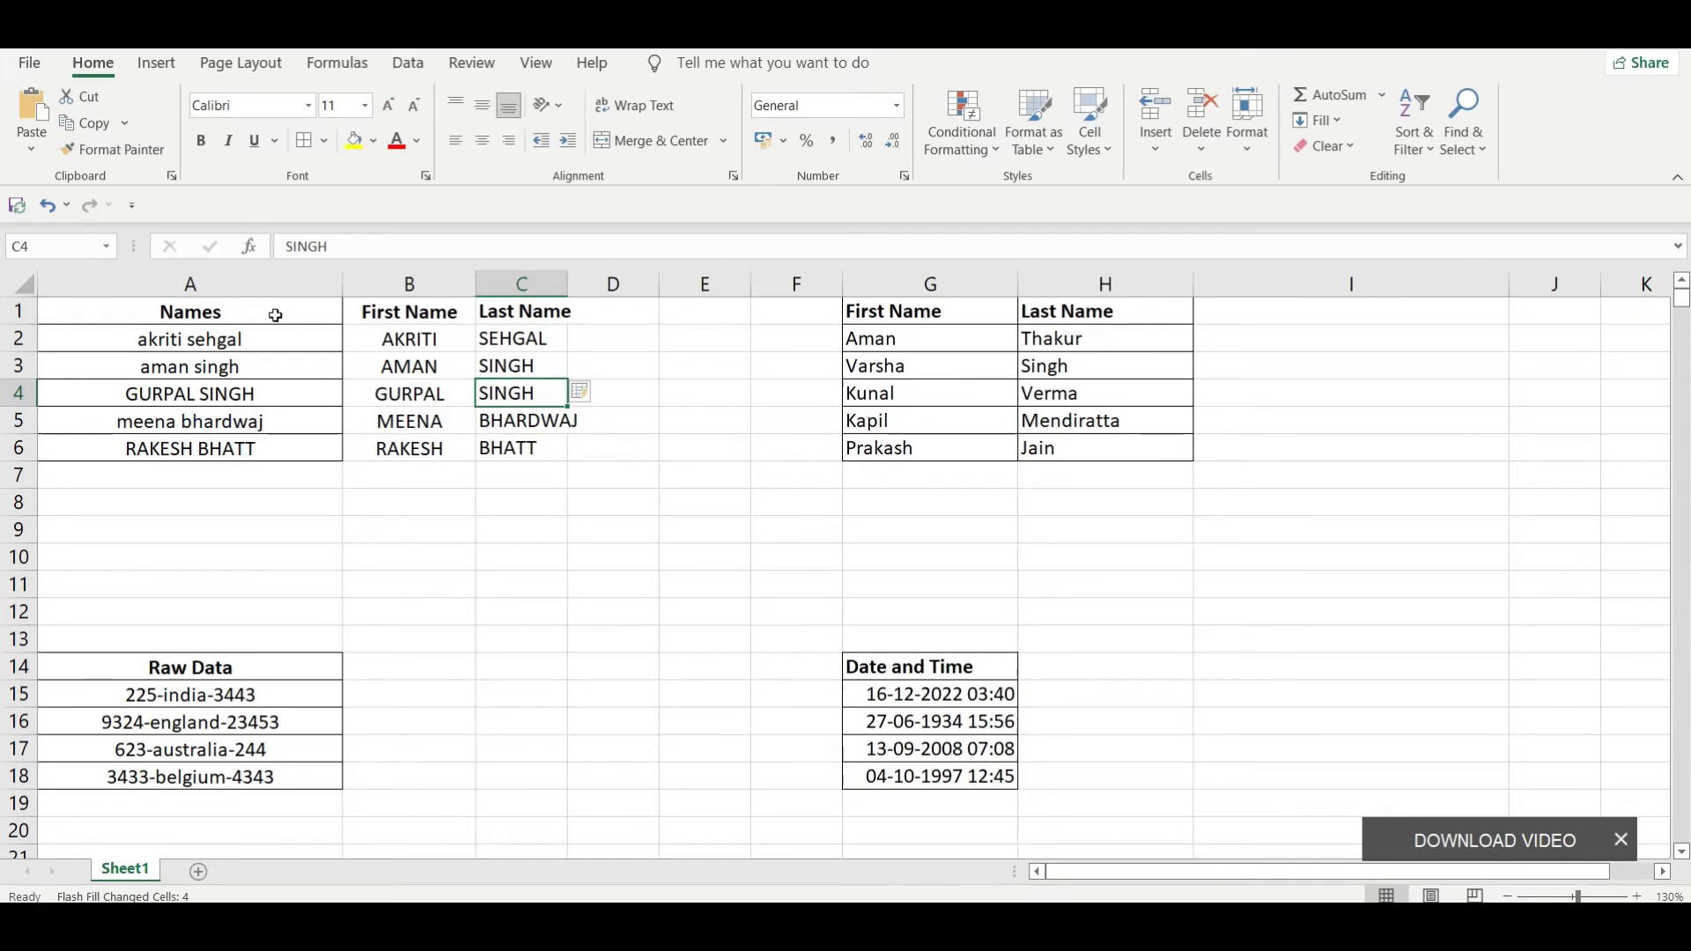
# Step: Examine the separate First Name and Last Name table by selecting G1:H6
pyautogui.press('Right')
pyautogui.press('Right')
pyautogui.press('Right')
pyautogui.press('Right')
pyautogui.press('Right')
pyautogui.press('Right')
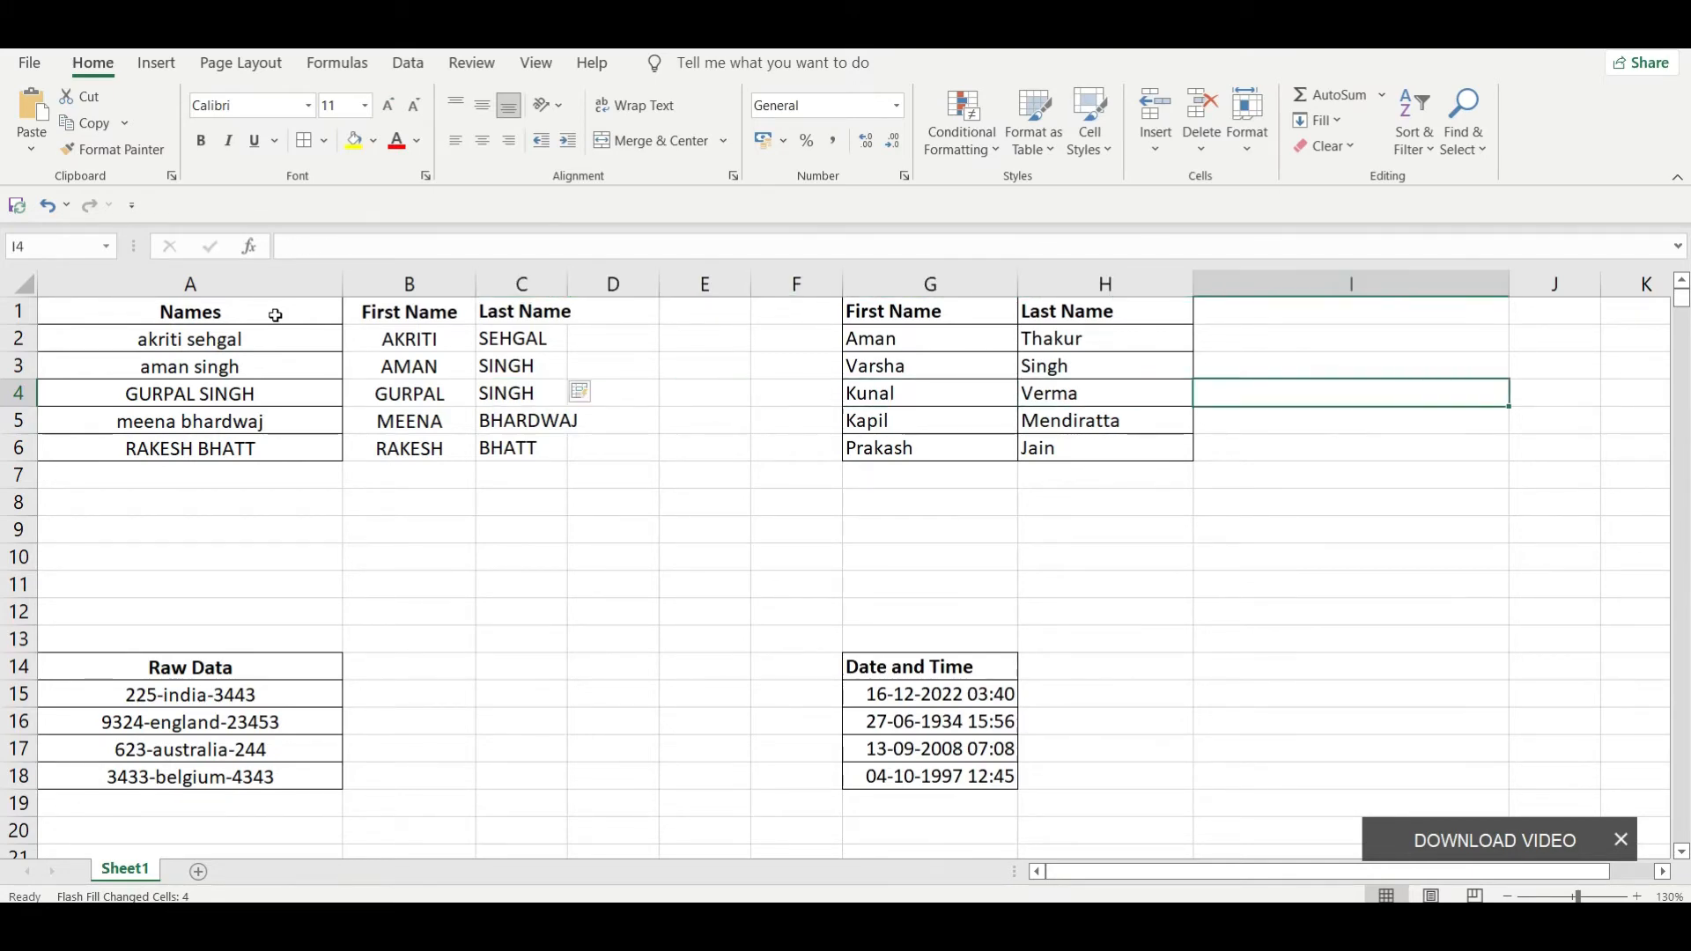
pyautogui.press('Up')
pyautogui.press('Up')
pyautogui.press('Up')
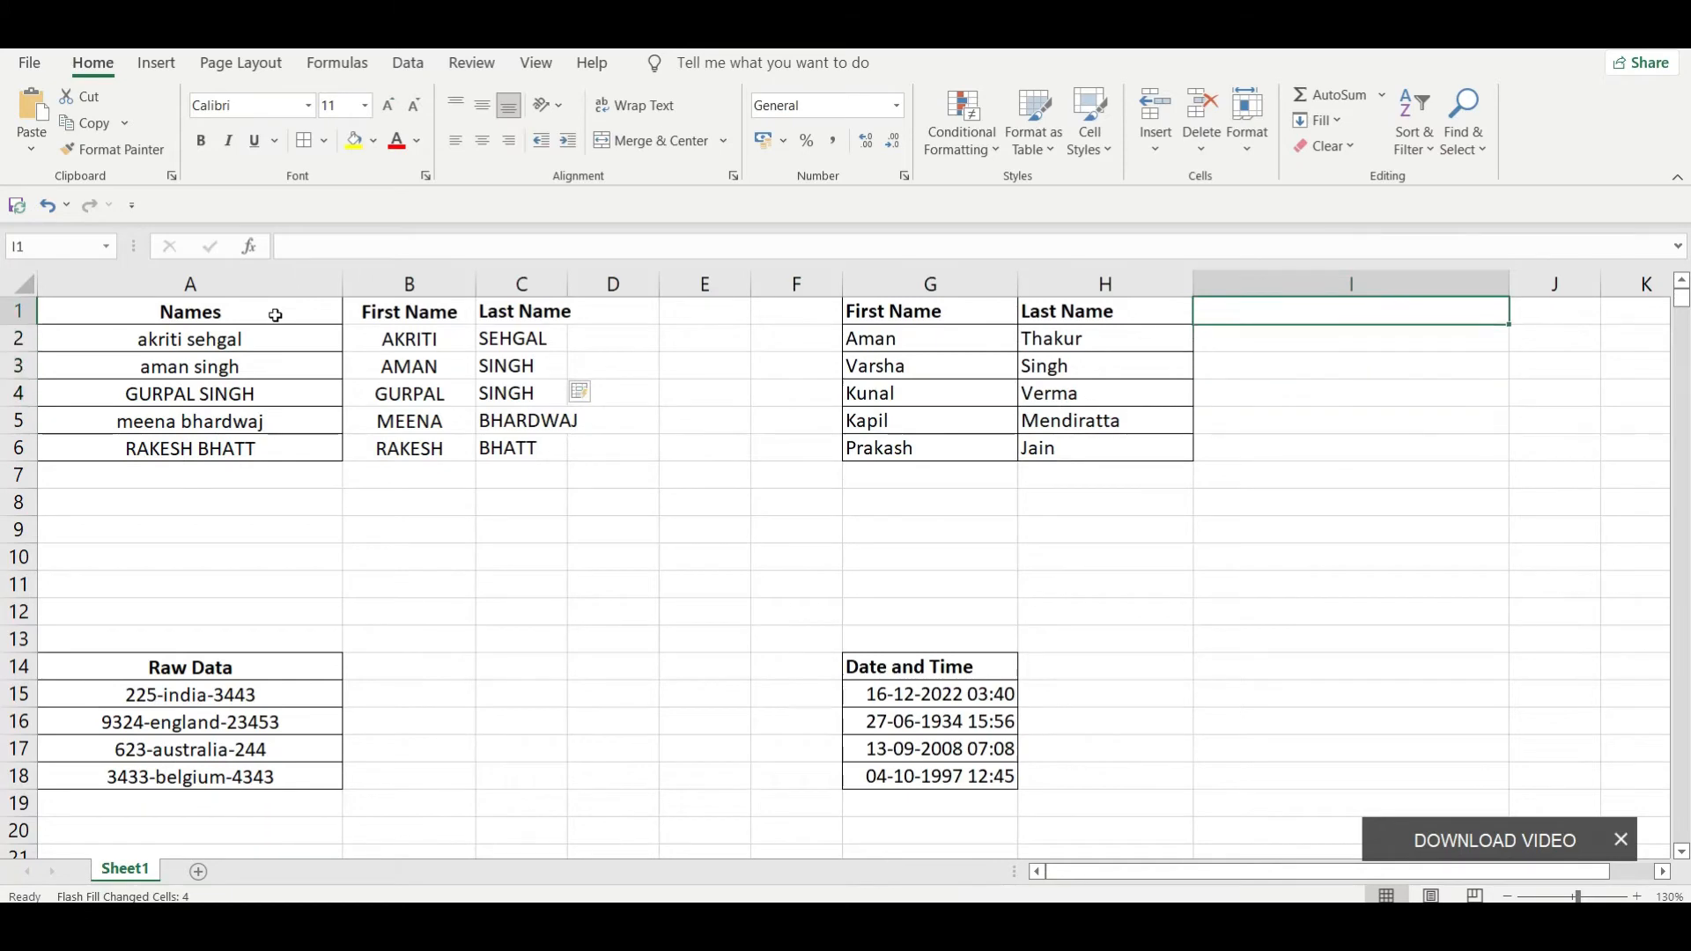
pyautogui.press('Left')
pyautogui.press('Left')
pyautogui.hotkey('ctrl', 'shift', 'Down')
pyautogui.hotkey('ctrl', 'shift', 'Right')
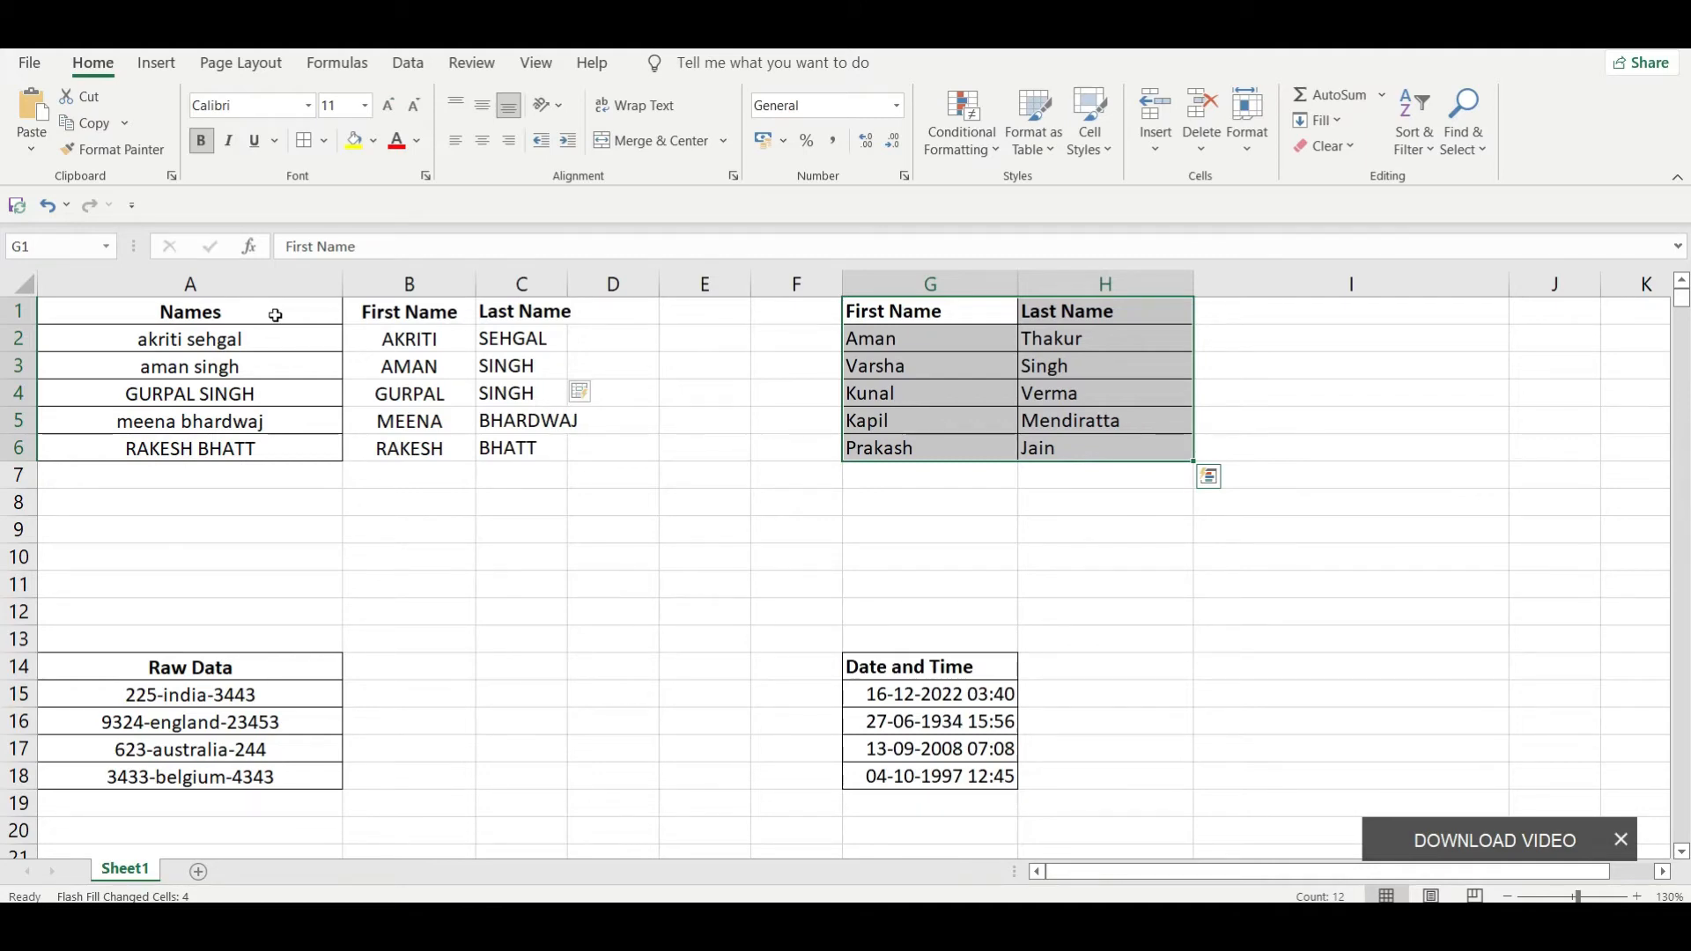
# Step: Enter the full name combining G2 and H2 in I2, and Flash Fill the remaining full names down to I6
pyautogui.press('Right')
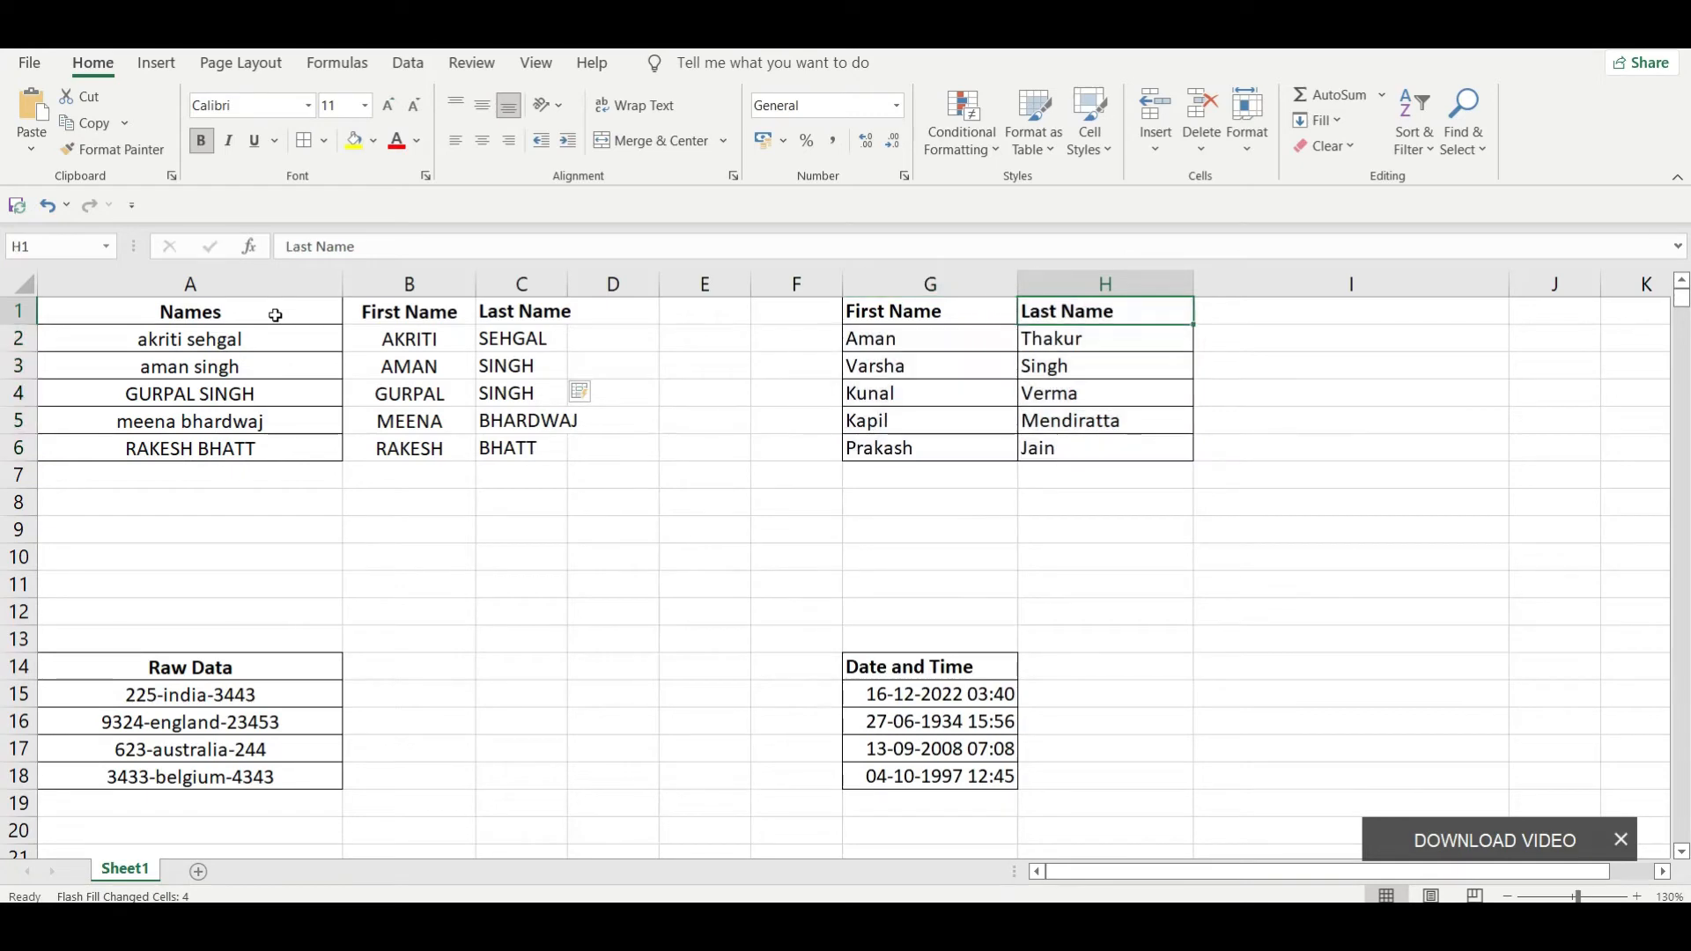
pyautogui.press('Right')
pyautogui.press('Down')
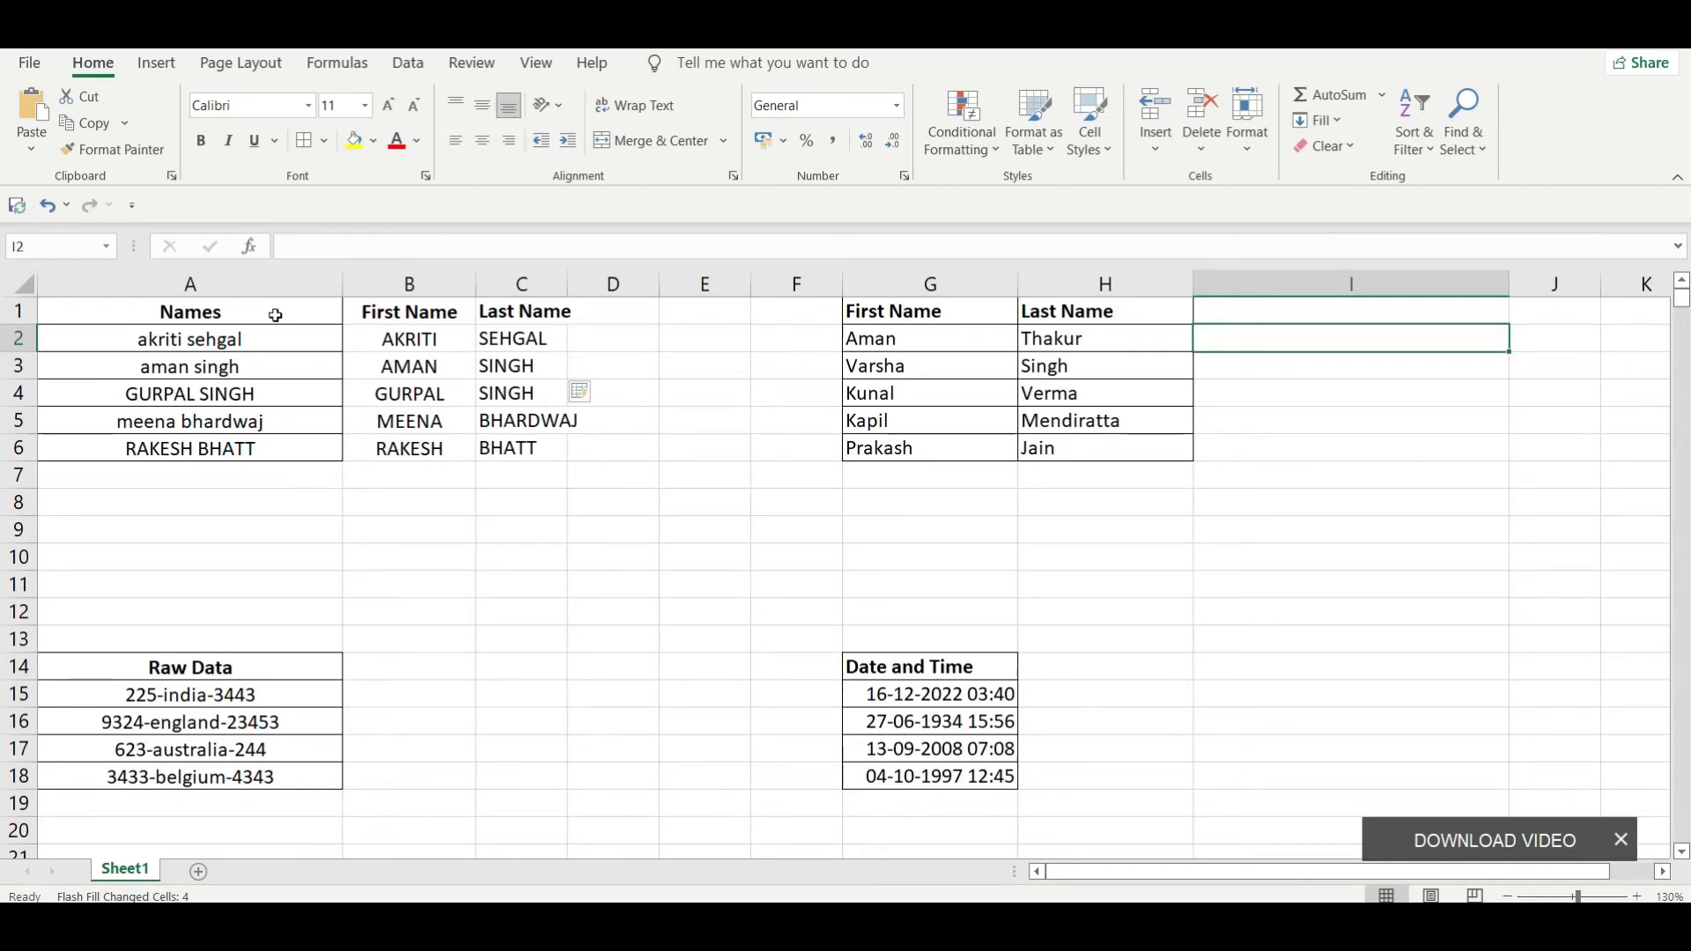
pyautogui.write('a')
pyautogui.press('BackSpace')
pyautogui.write('A')
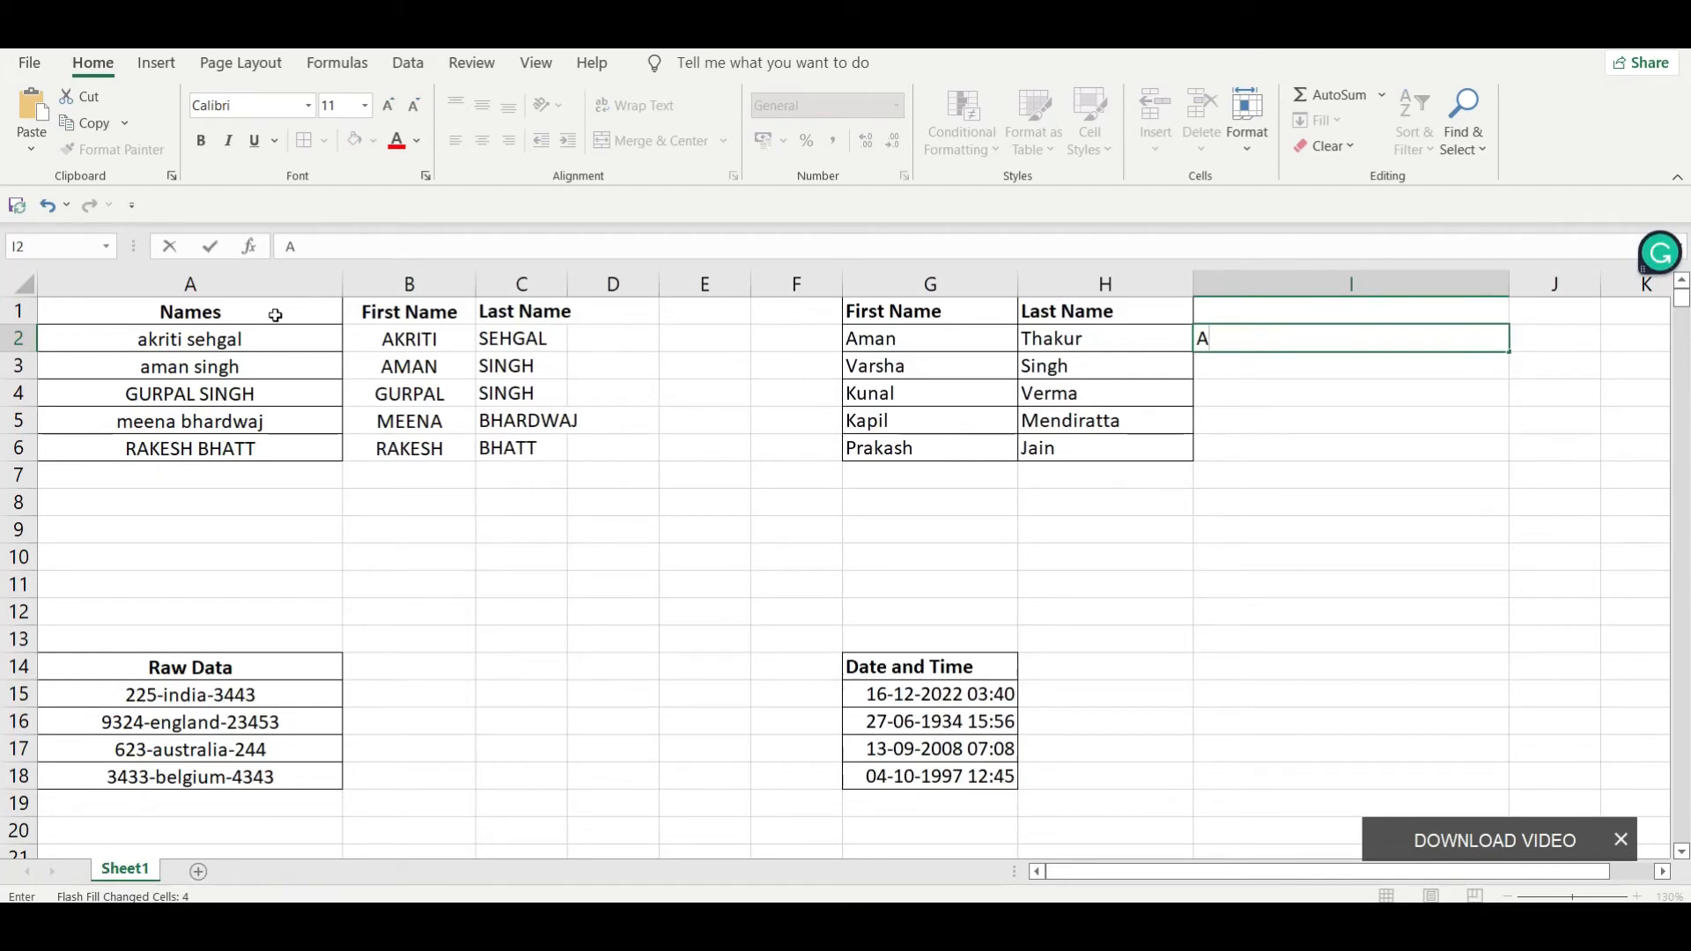
pyautogui.write('man Thakur')
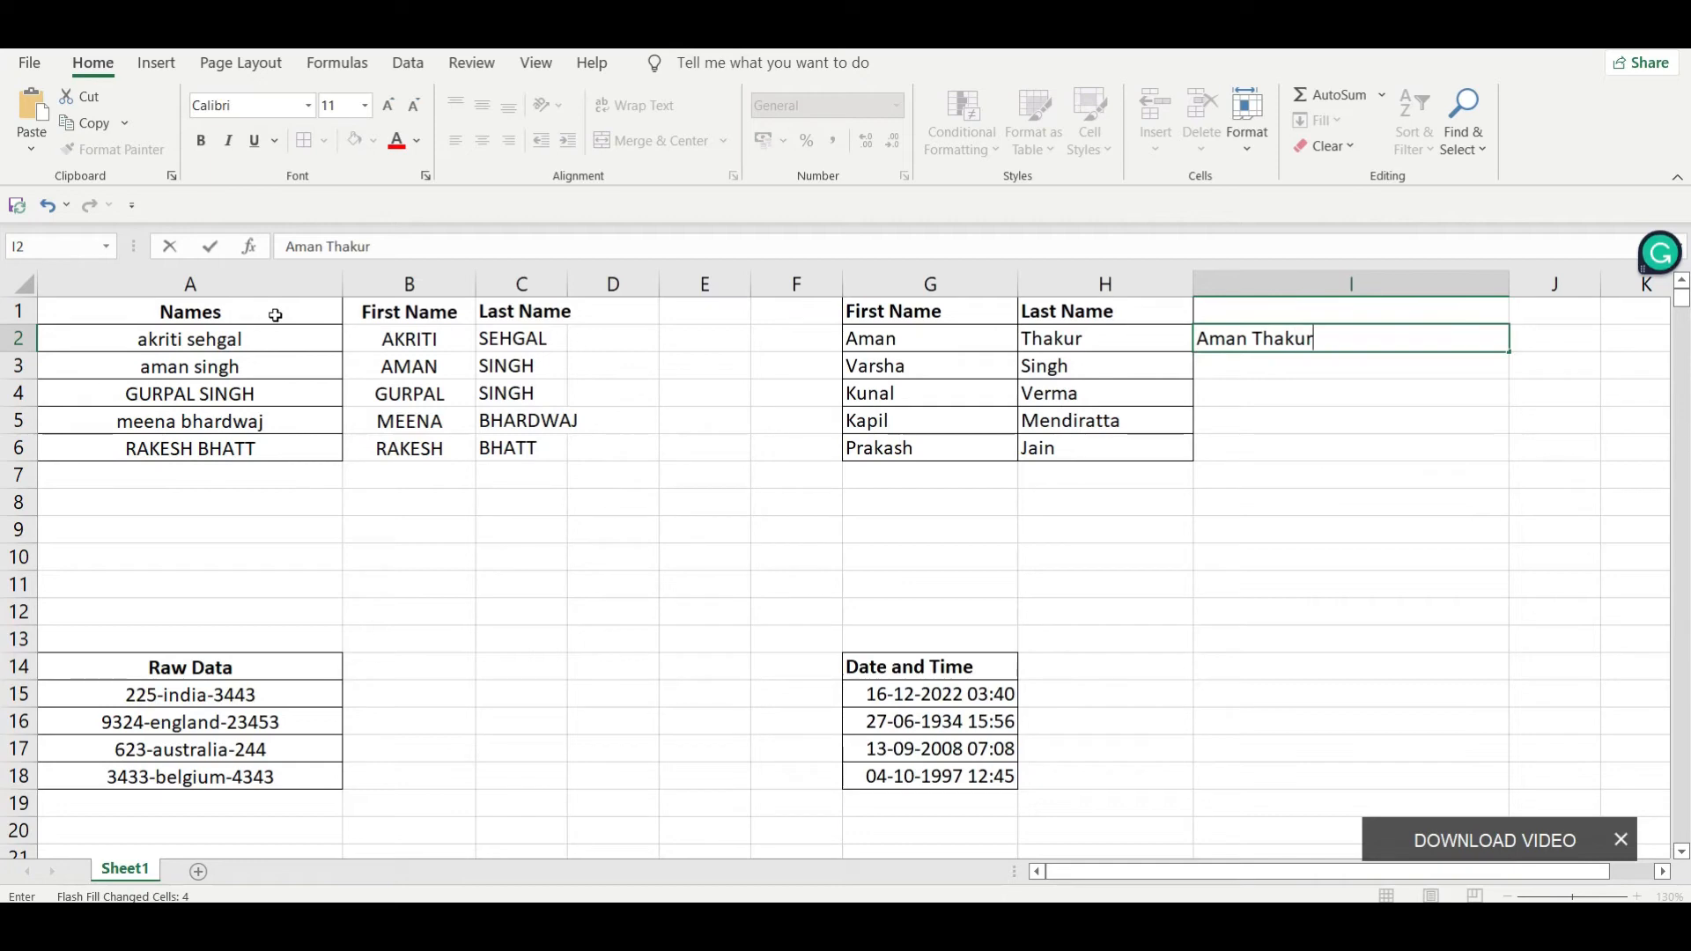
pyautogui.press('Return')
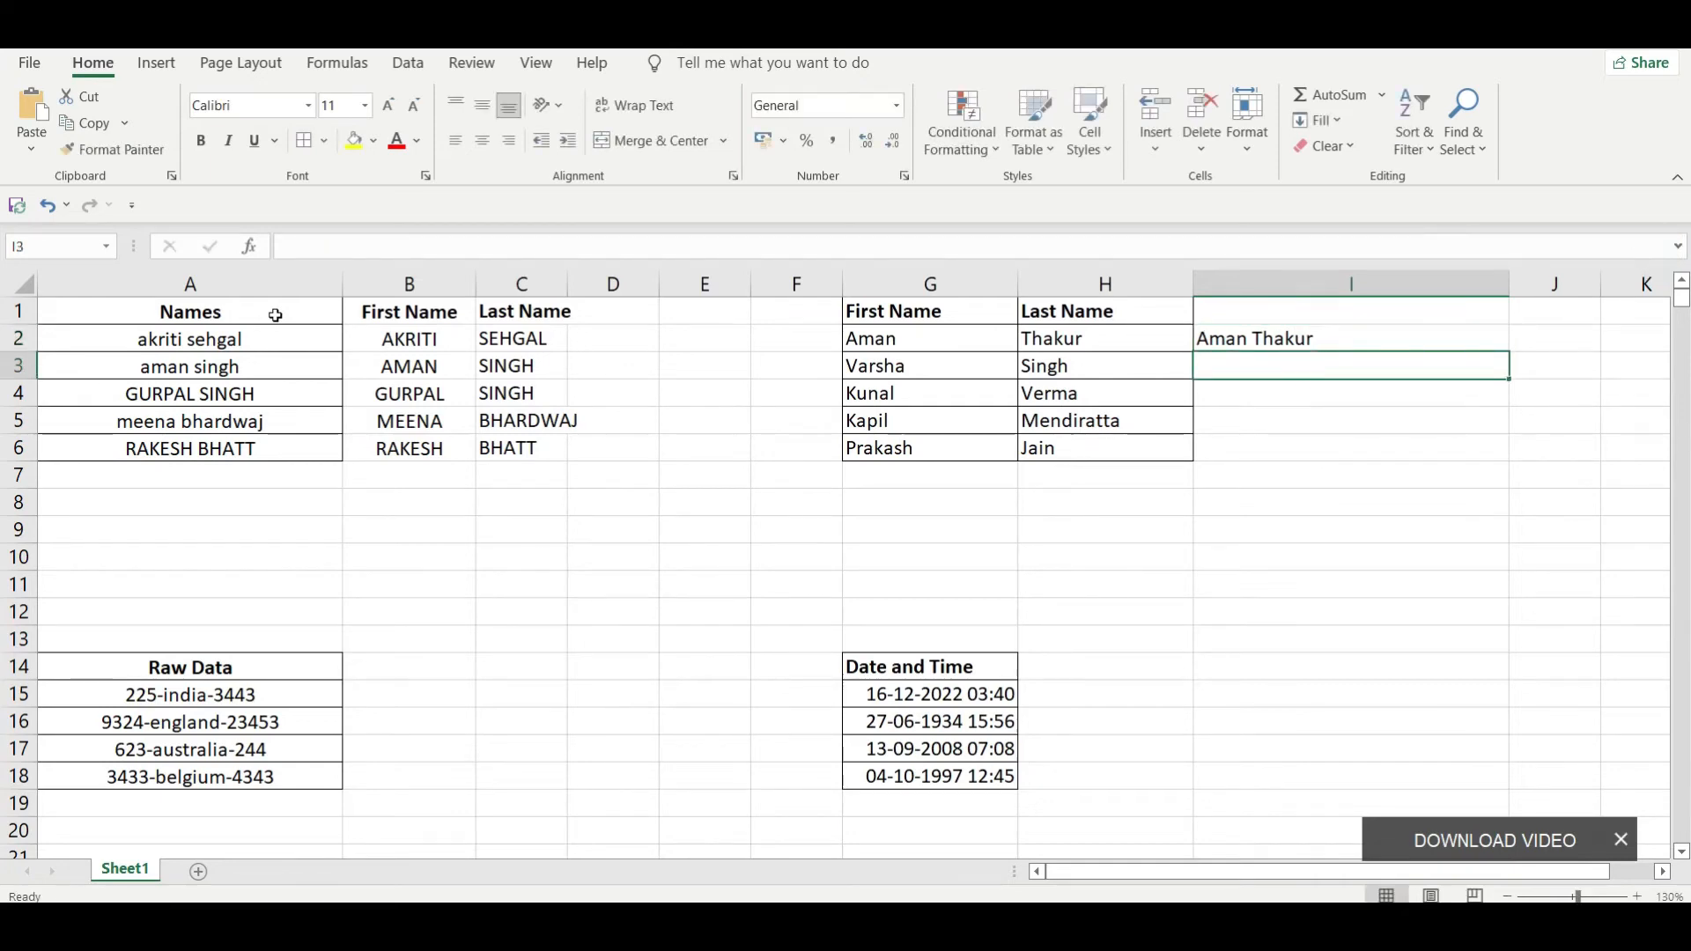
pyautogui.hotkey('ctrl', 'e')
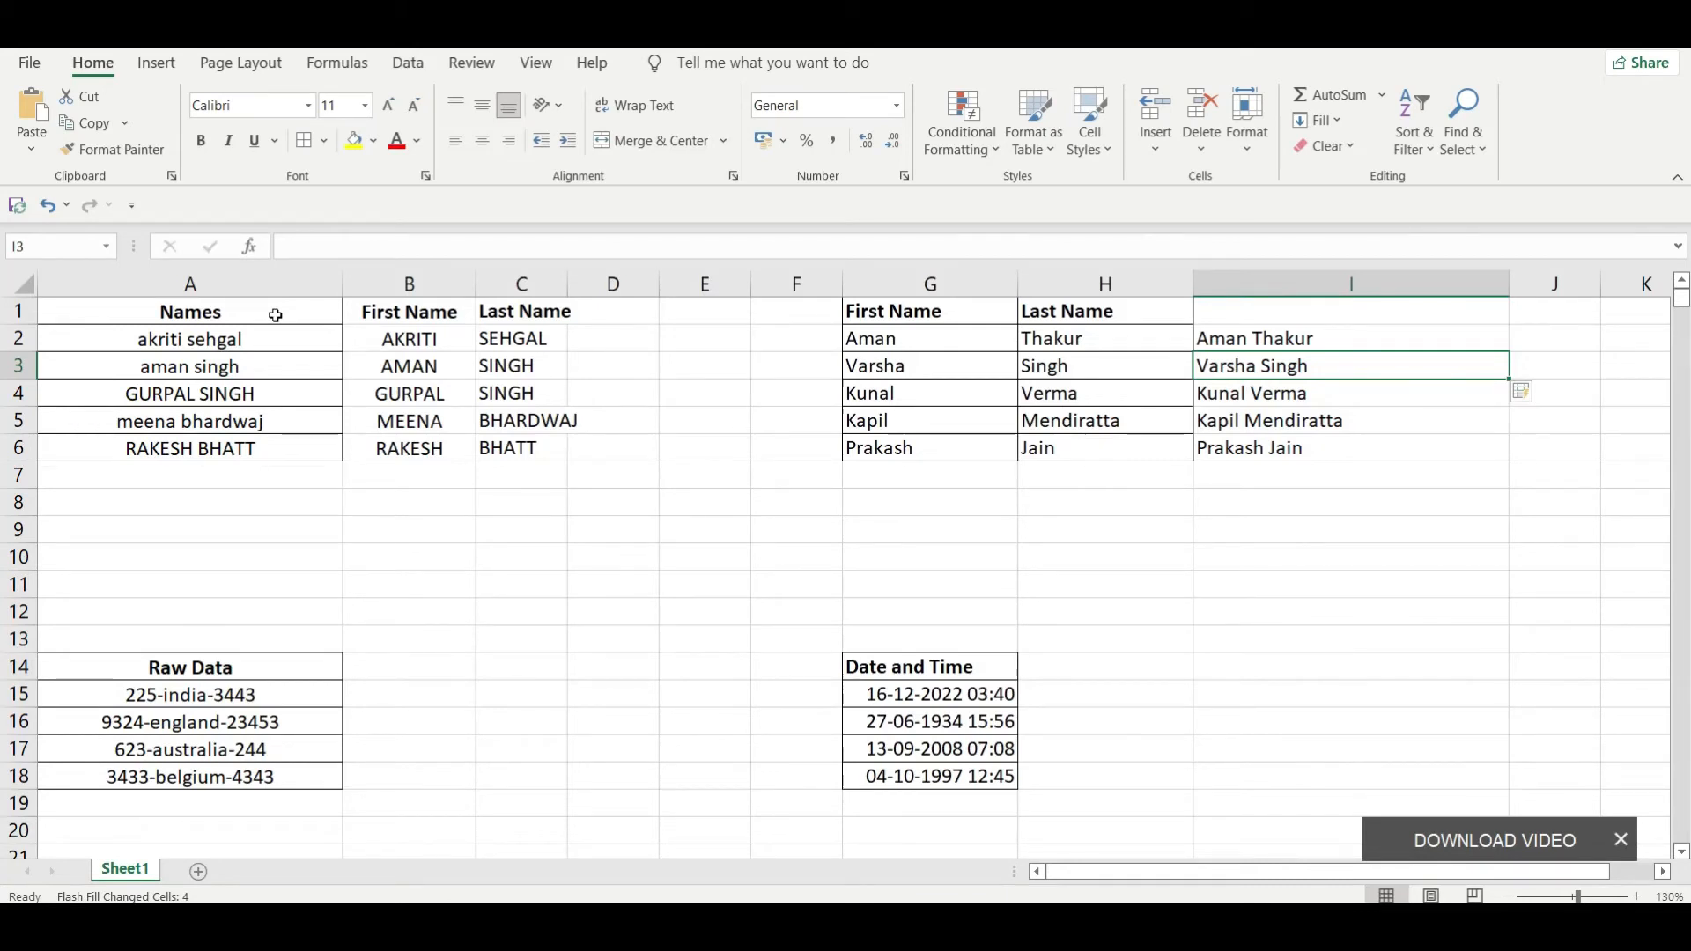
# Step: Review the combined full names in I2:I6 against the first and last names in columns G and H
pyautogui.press('Down')
pyautogui.press('Down')
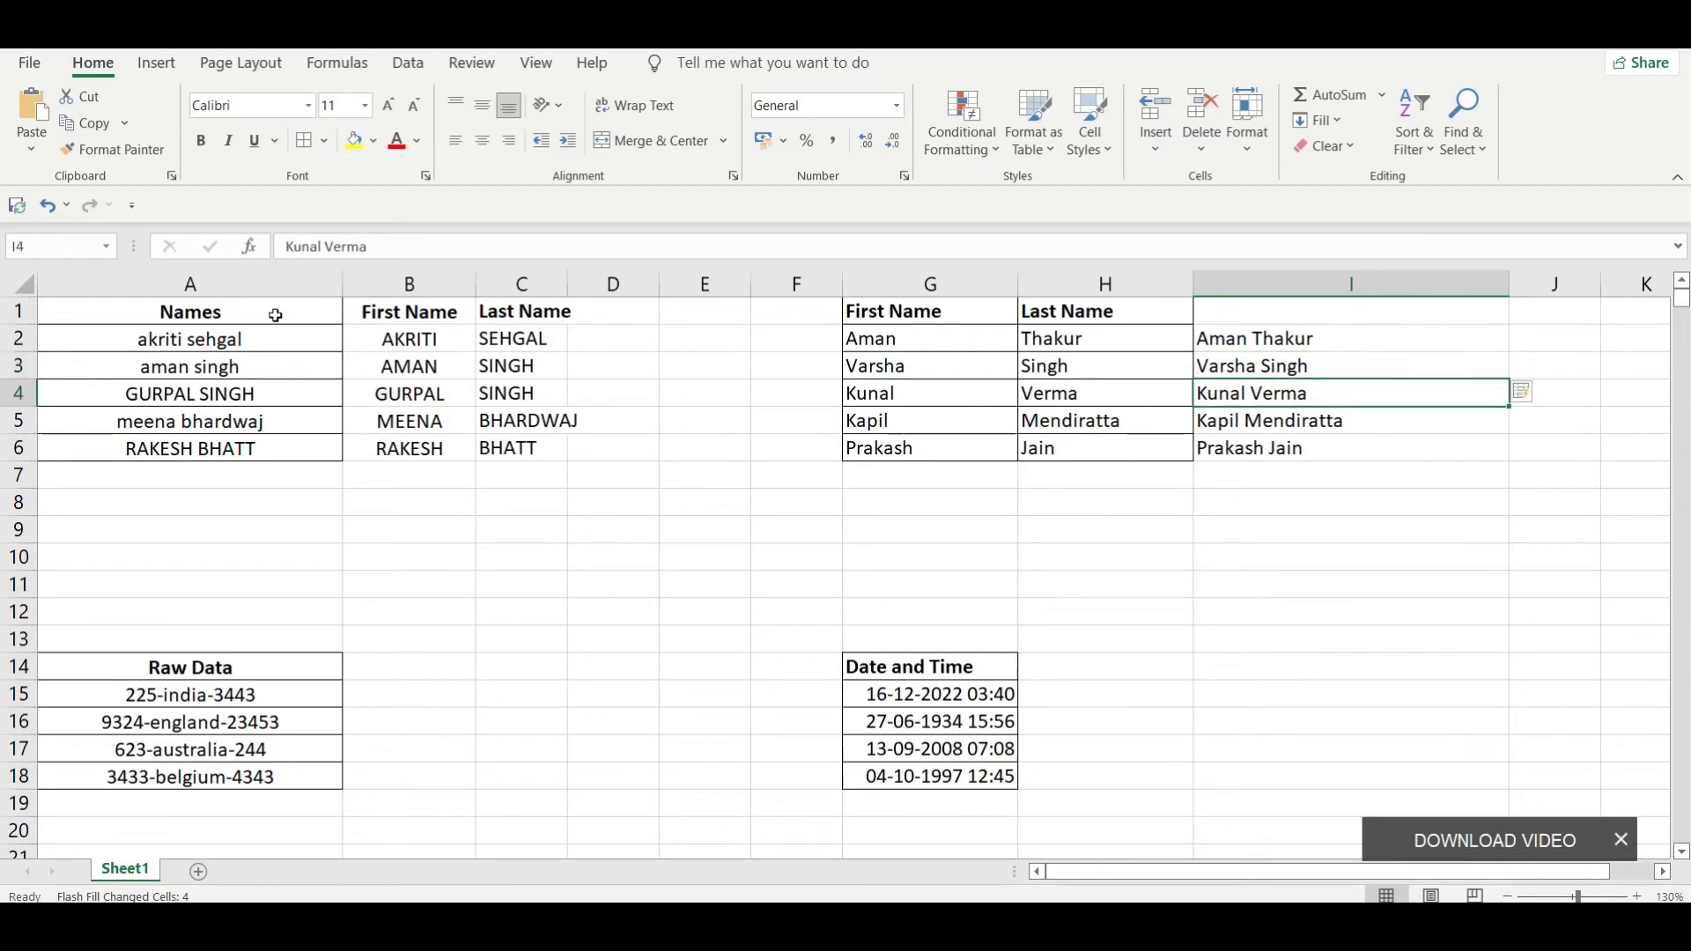
pyautogui.press('Up')
pyautogui.press('Up')
pyautogui.press('Up')
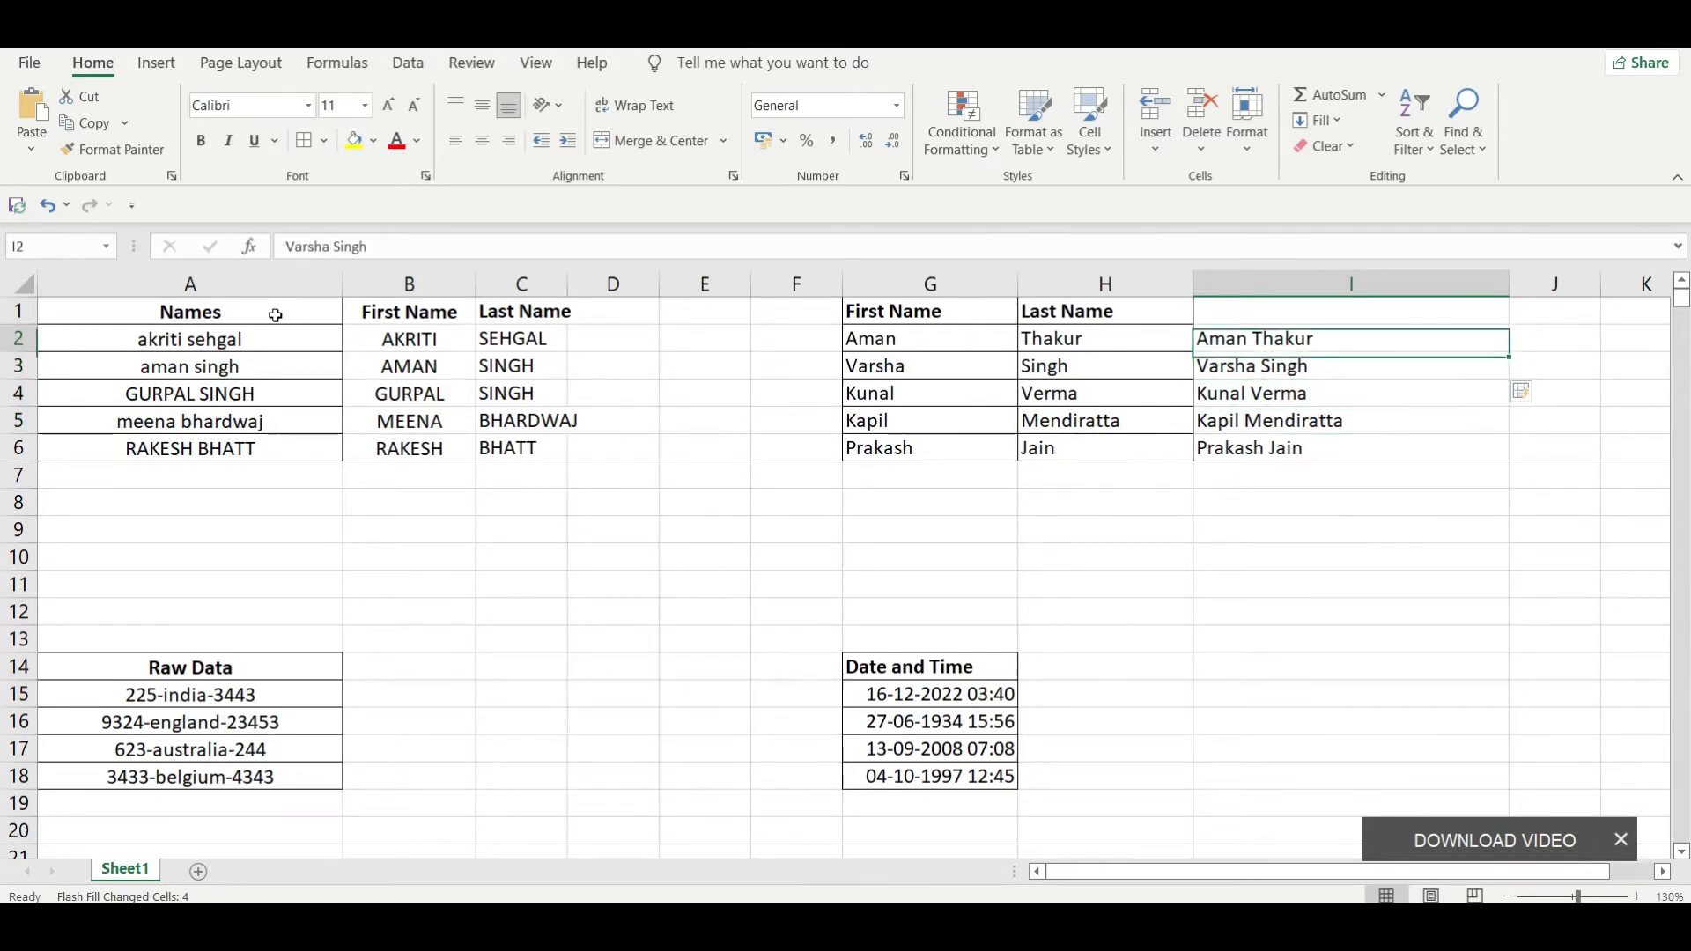
pyautogui.press('Down')
pyautogui.press('Down')
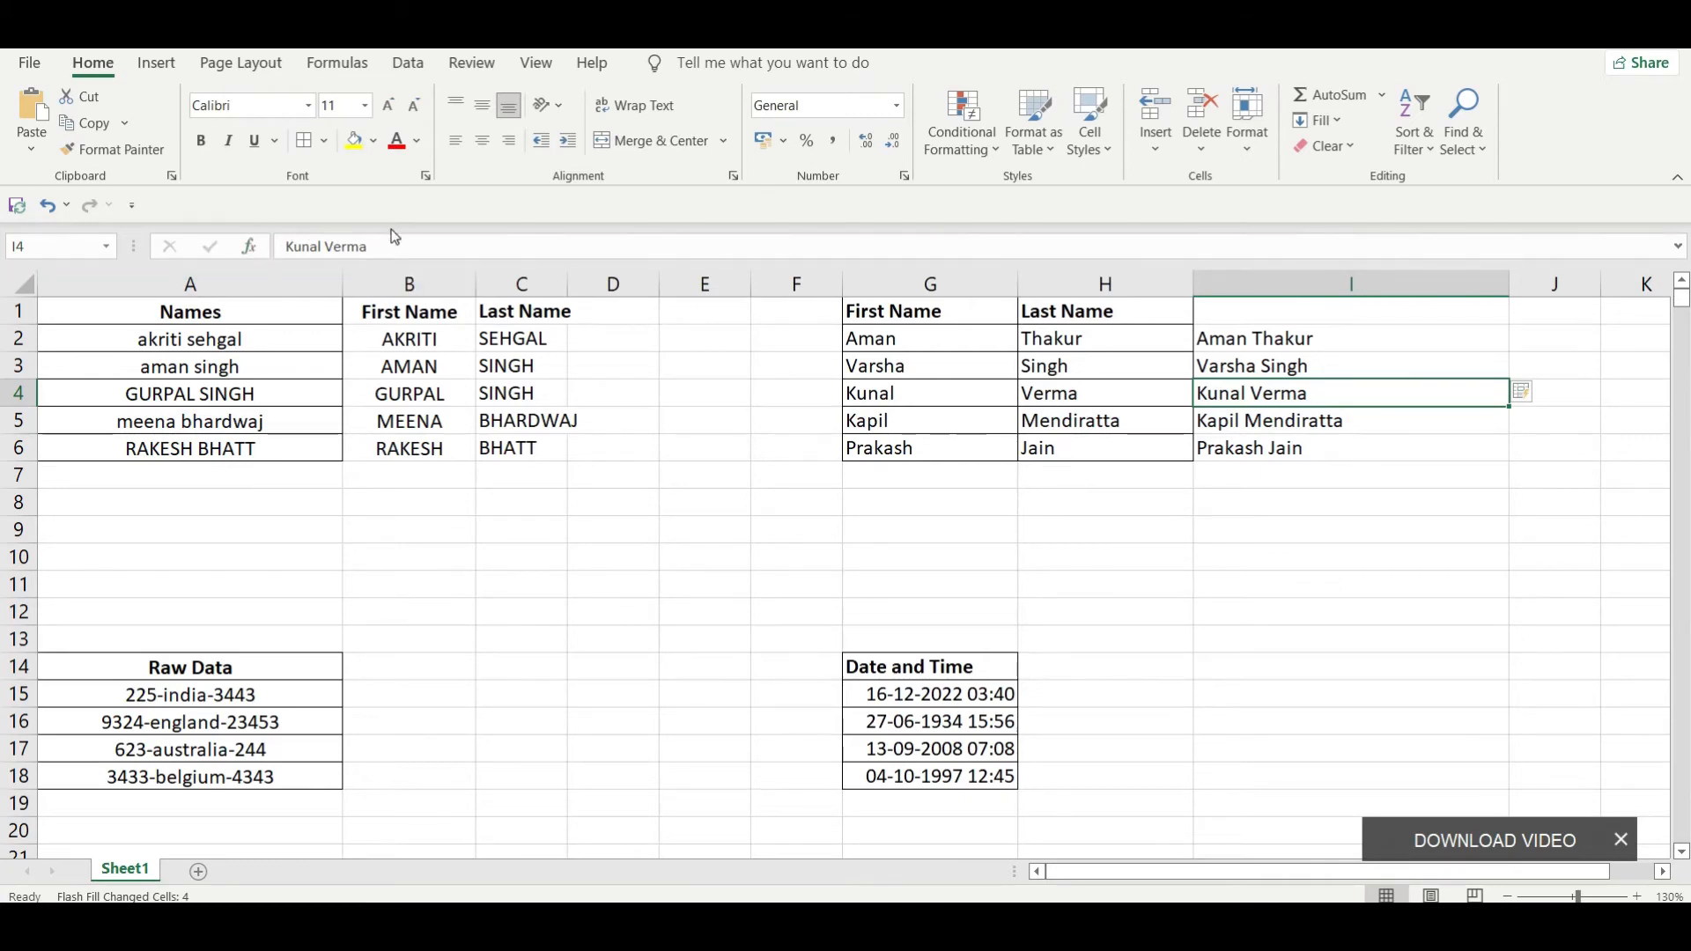
pyautogui.click(1275, 423)
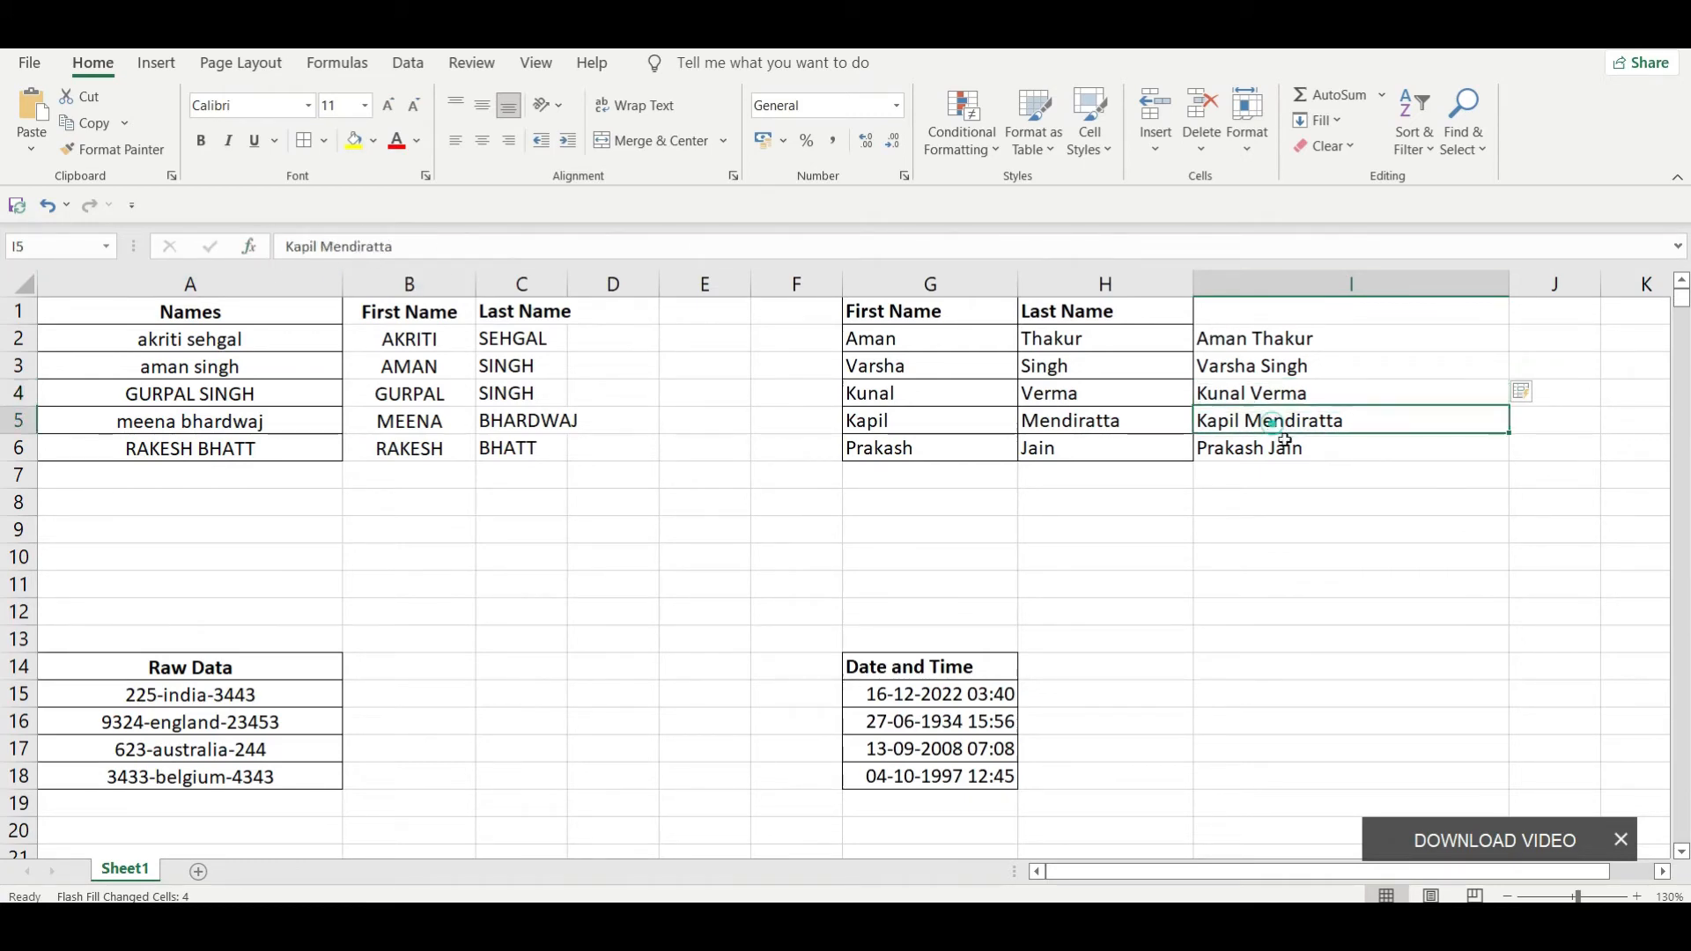
pyautogui.click(1286, 340)
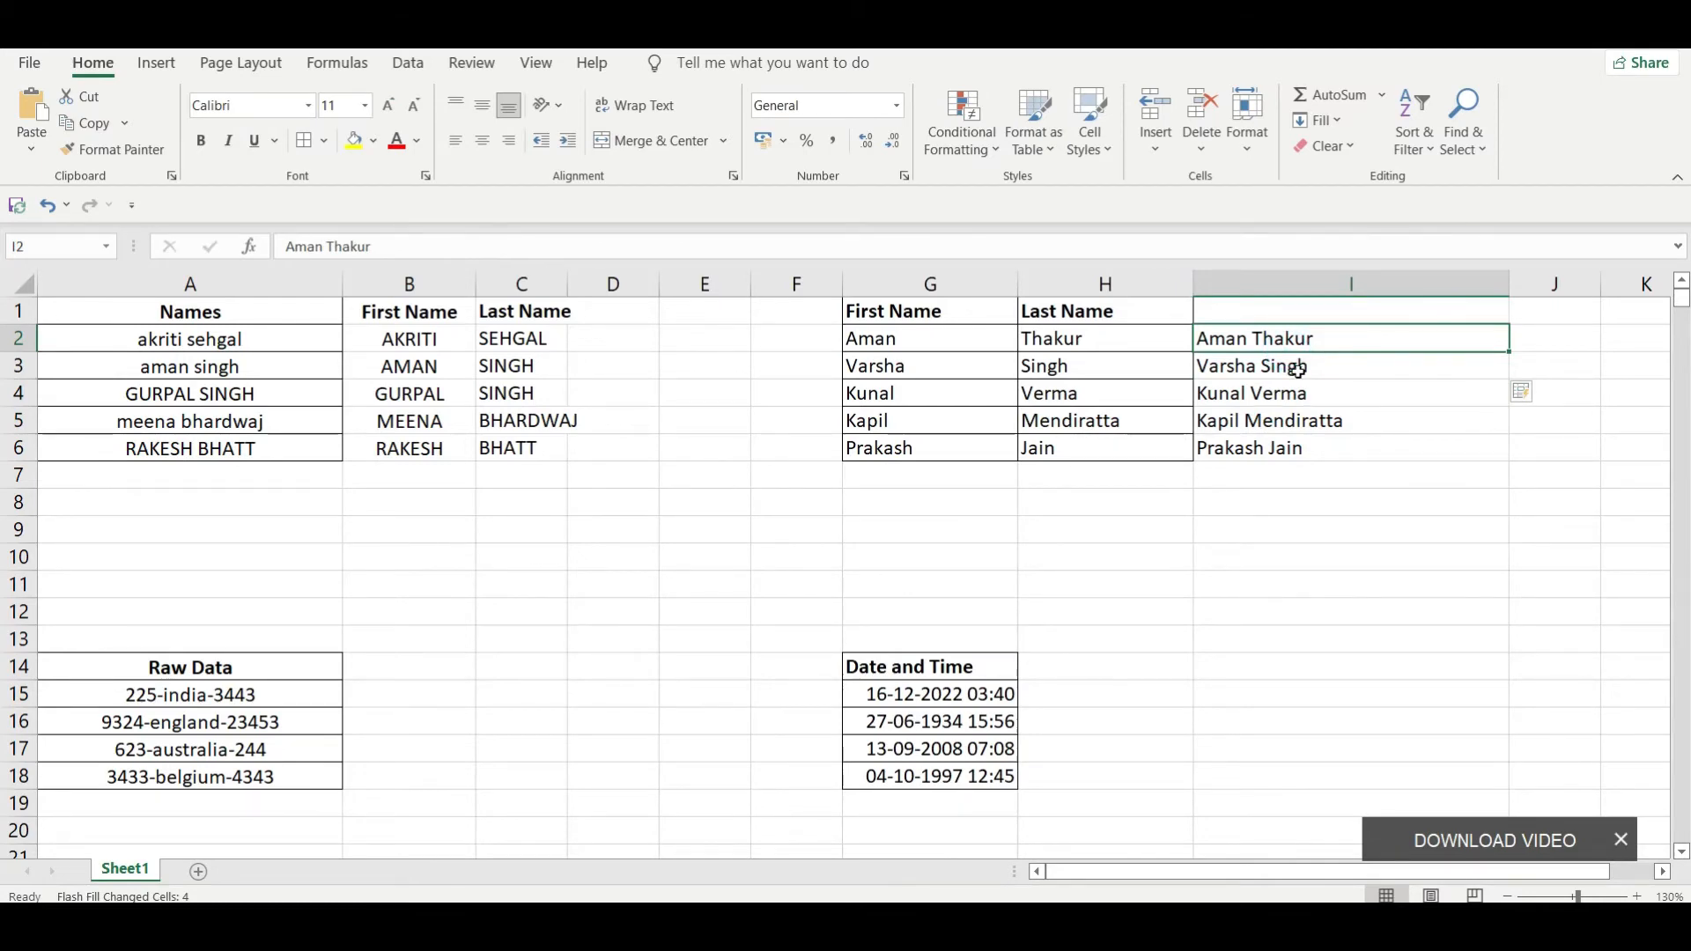
# Step: Clear the combined full names from column I, from I2 down to I8
pyautogui.hotkey('shift', 'Down')
pyautogui.hotkey('shift', 'Down')
pyautogui.hotkey('shift', 'Down')
pyautogui.hotkey('shift', 'Down')
pyautogui.hotkey('shift', 'Down')
pyautogui.hotkey('shift', 'Down')
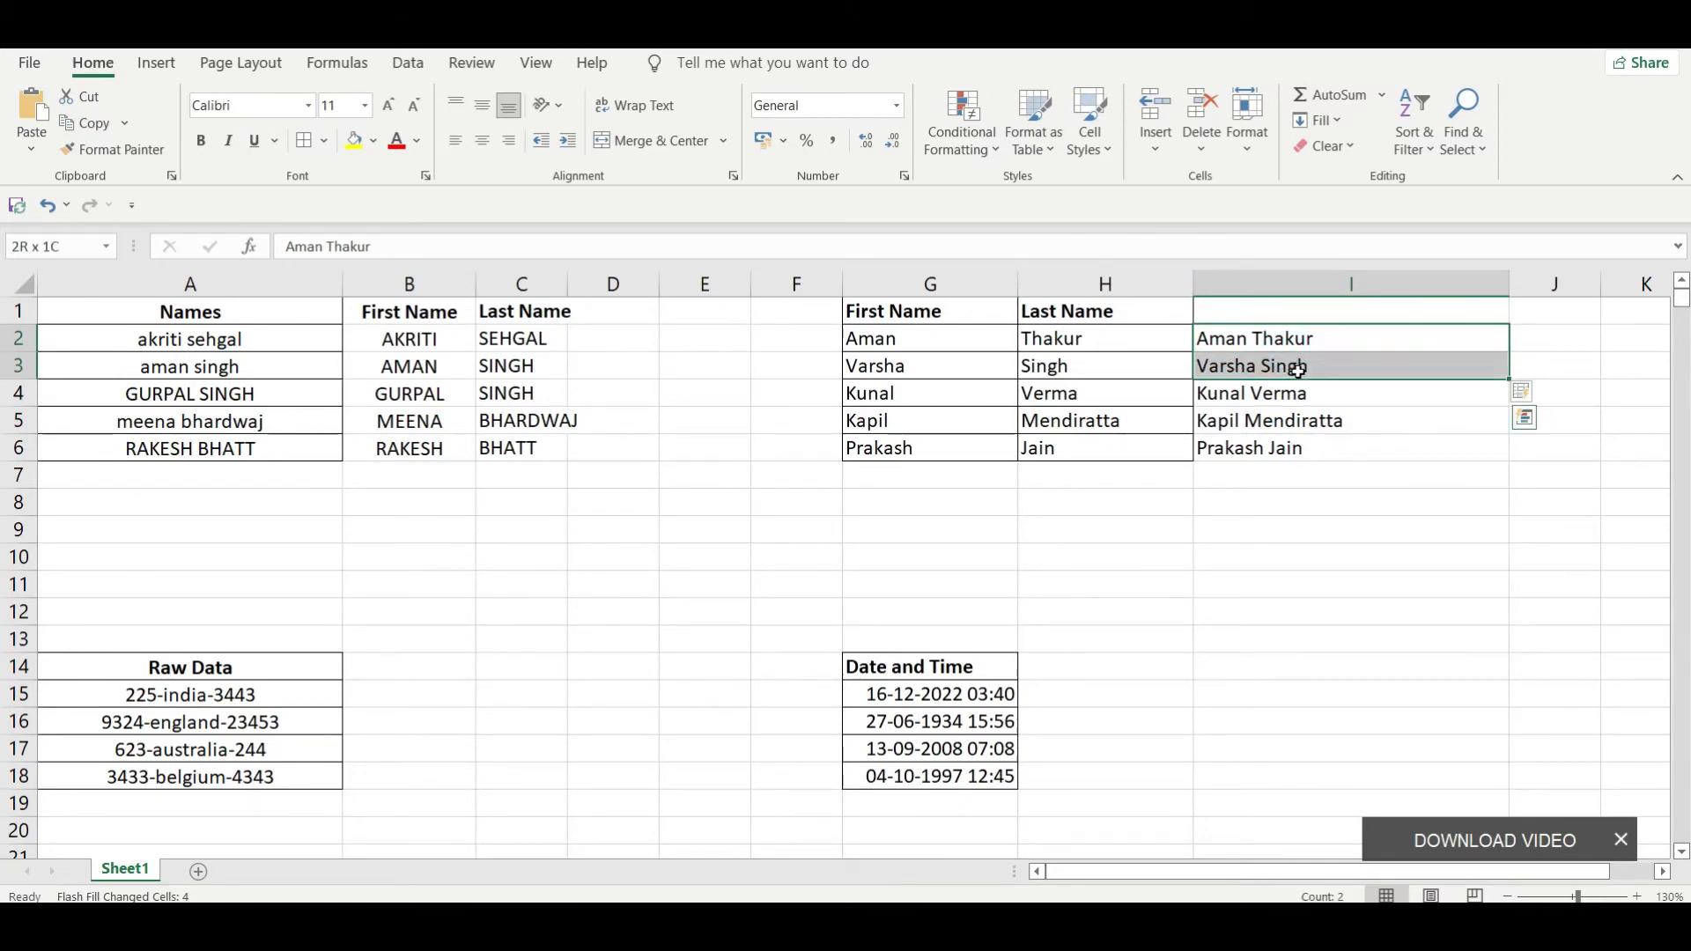
pyautogui.press('Delete')
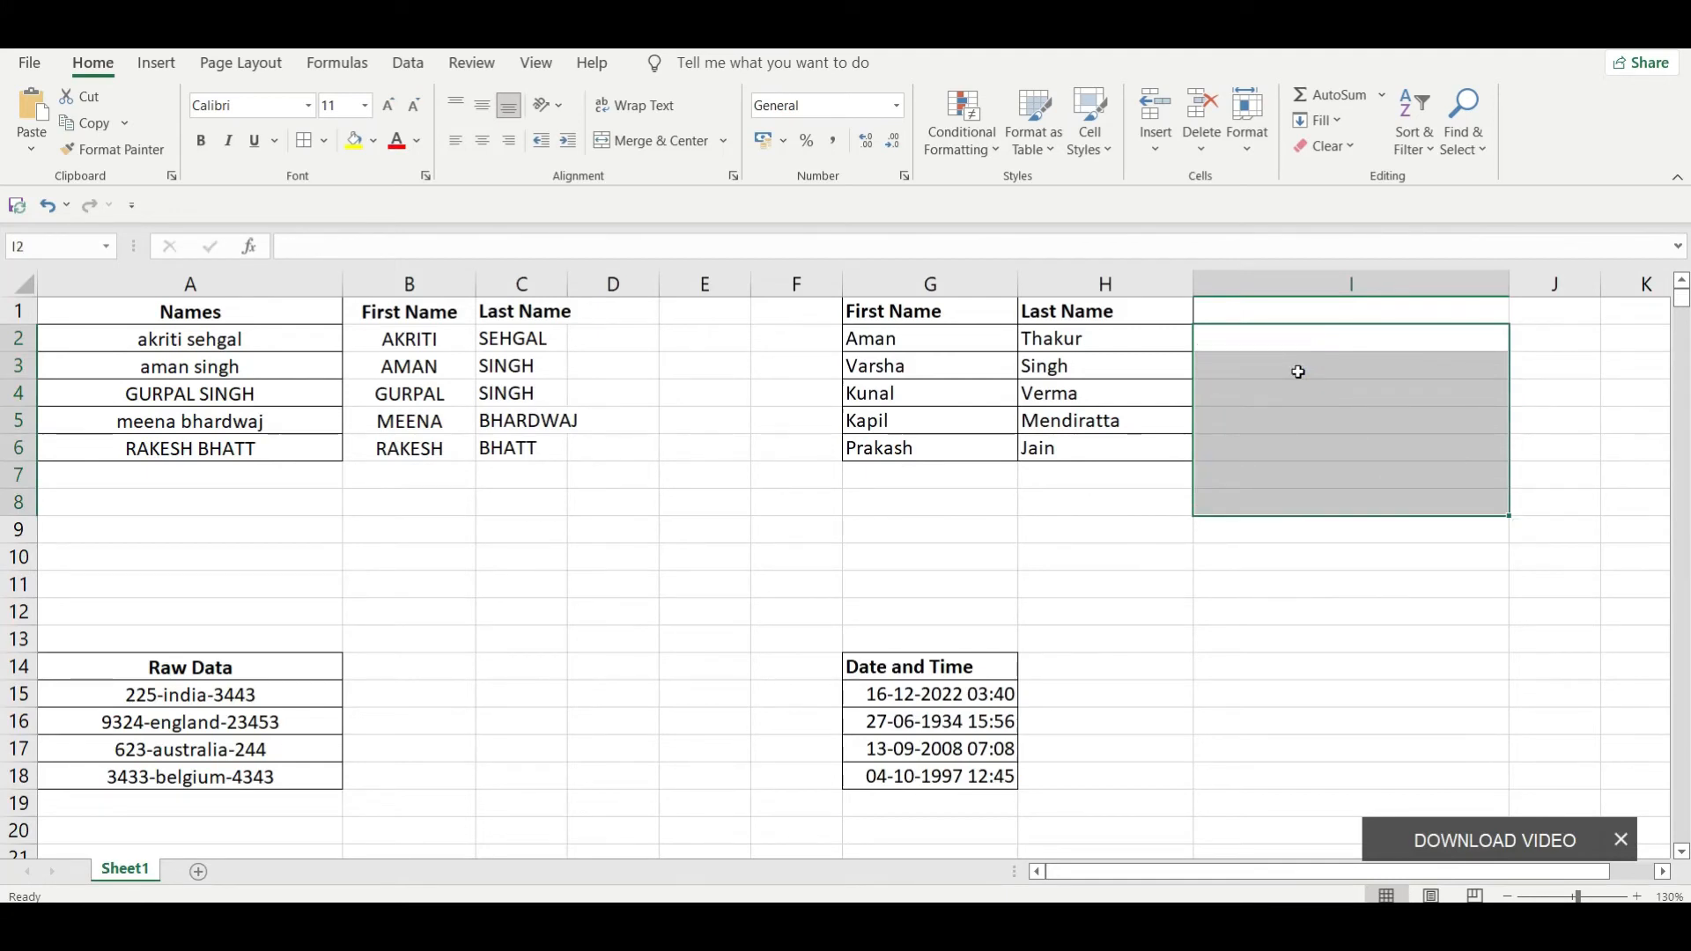
# Step: Enter the row 2 name in I2 as last name, comma, first name, and Flash Fill the pattern down to I6
pyautogui.press('Up')
pyautogui.press('Down')
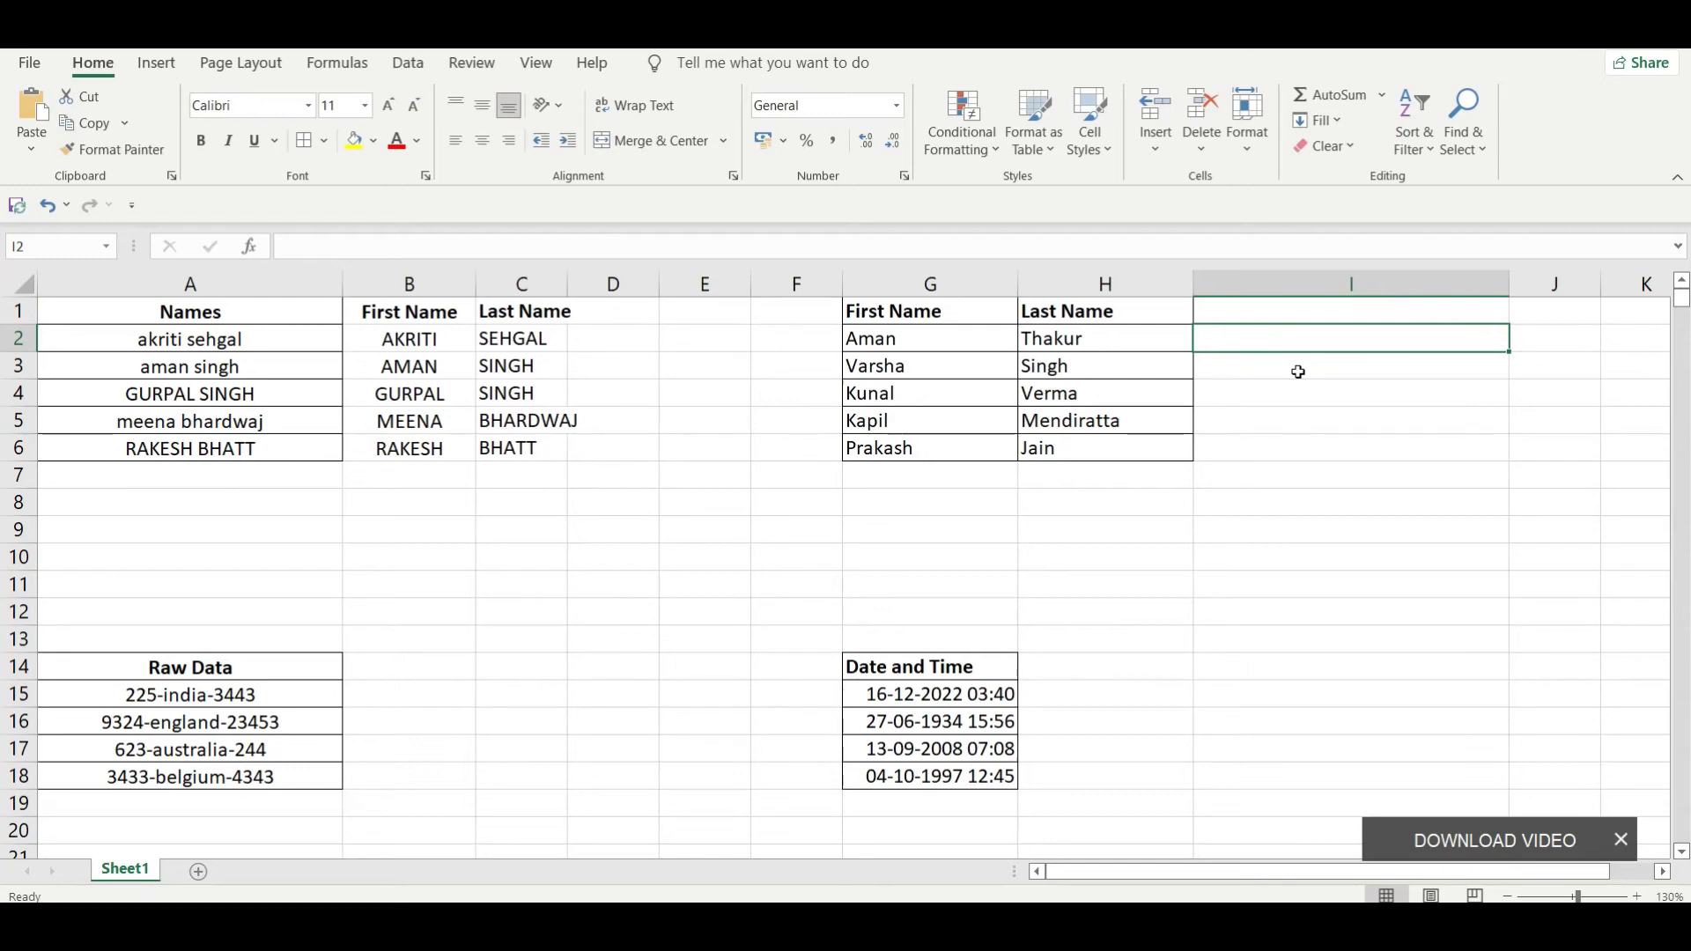
pyautogui.write('Thakur, ')
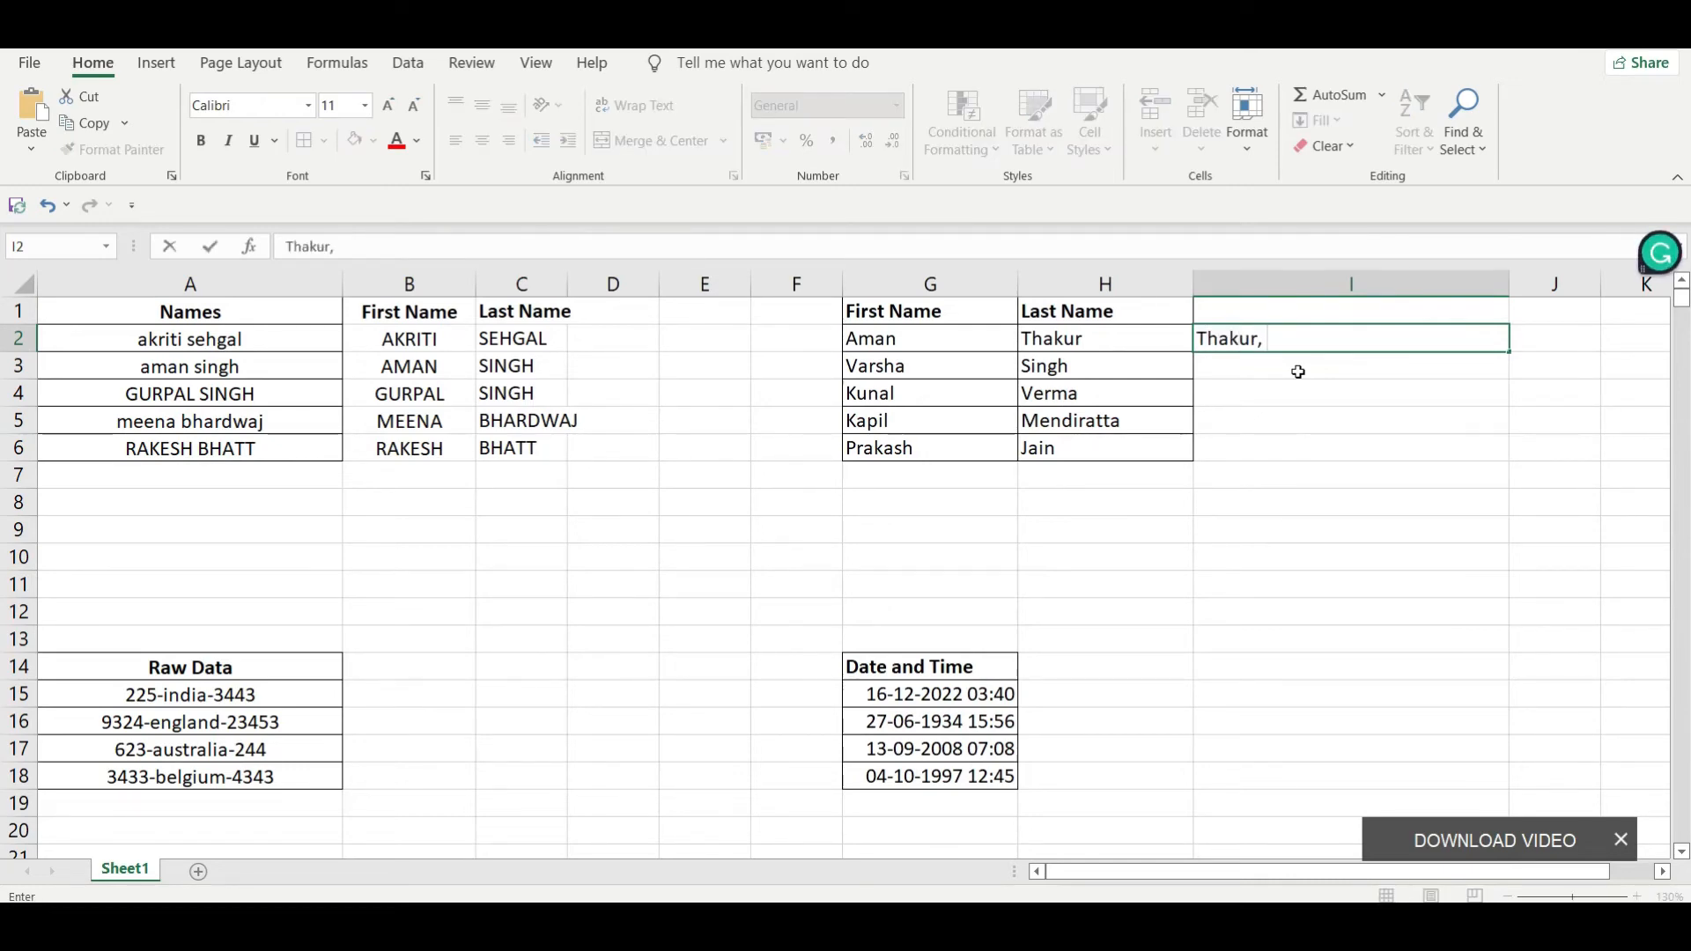
pyautogui.write('Aman')
pyautogui.press('Return')
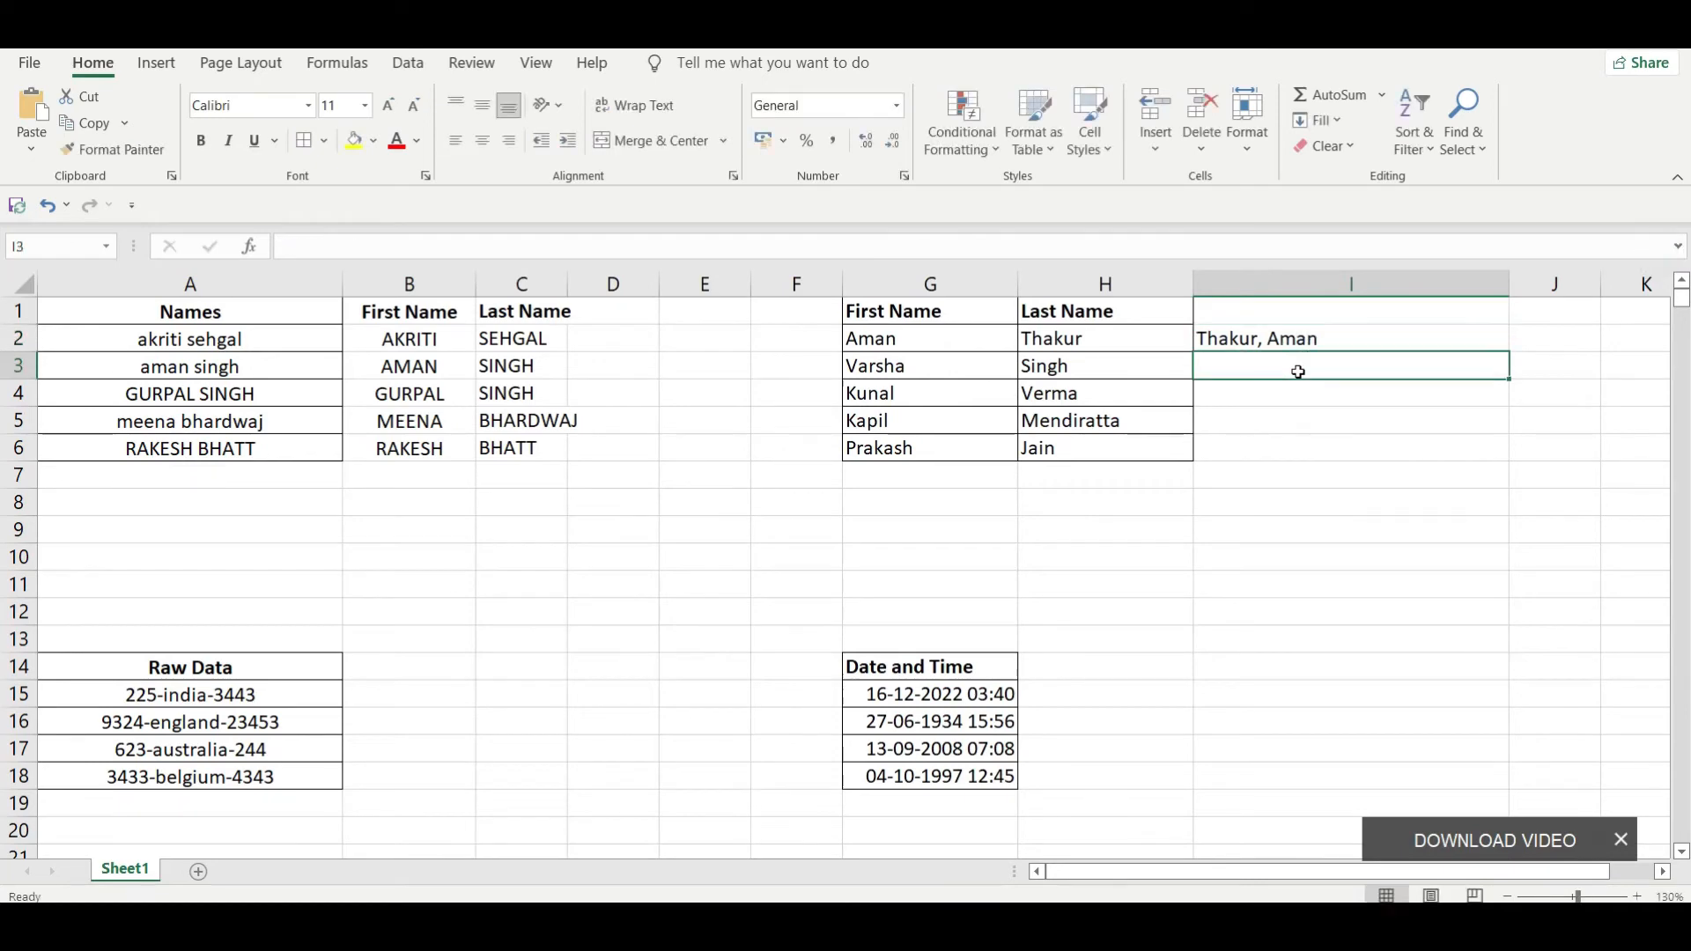
pyautogui.hotkey('ctrl', 'e')
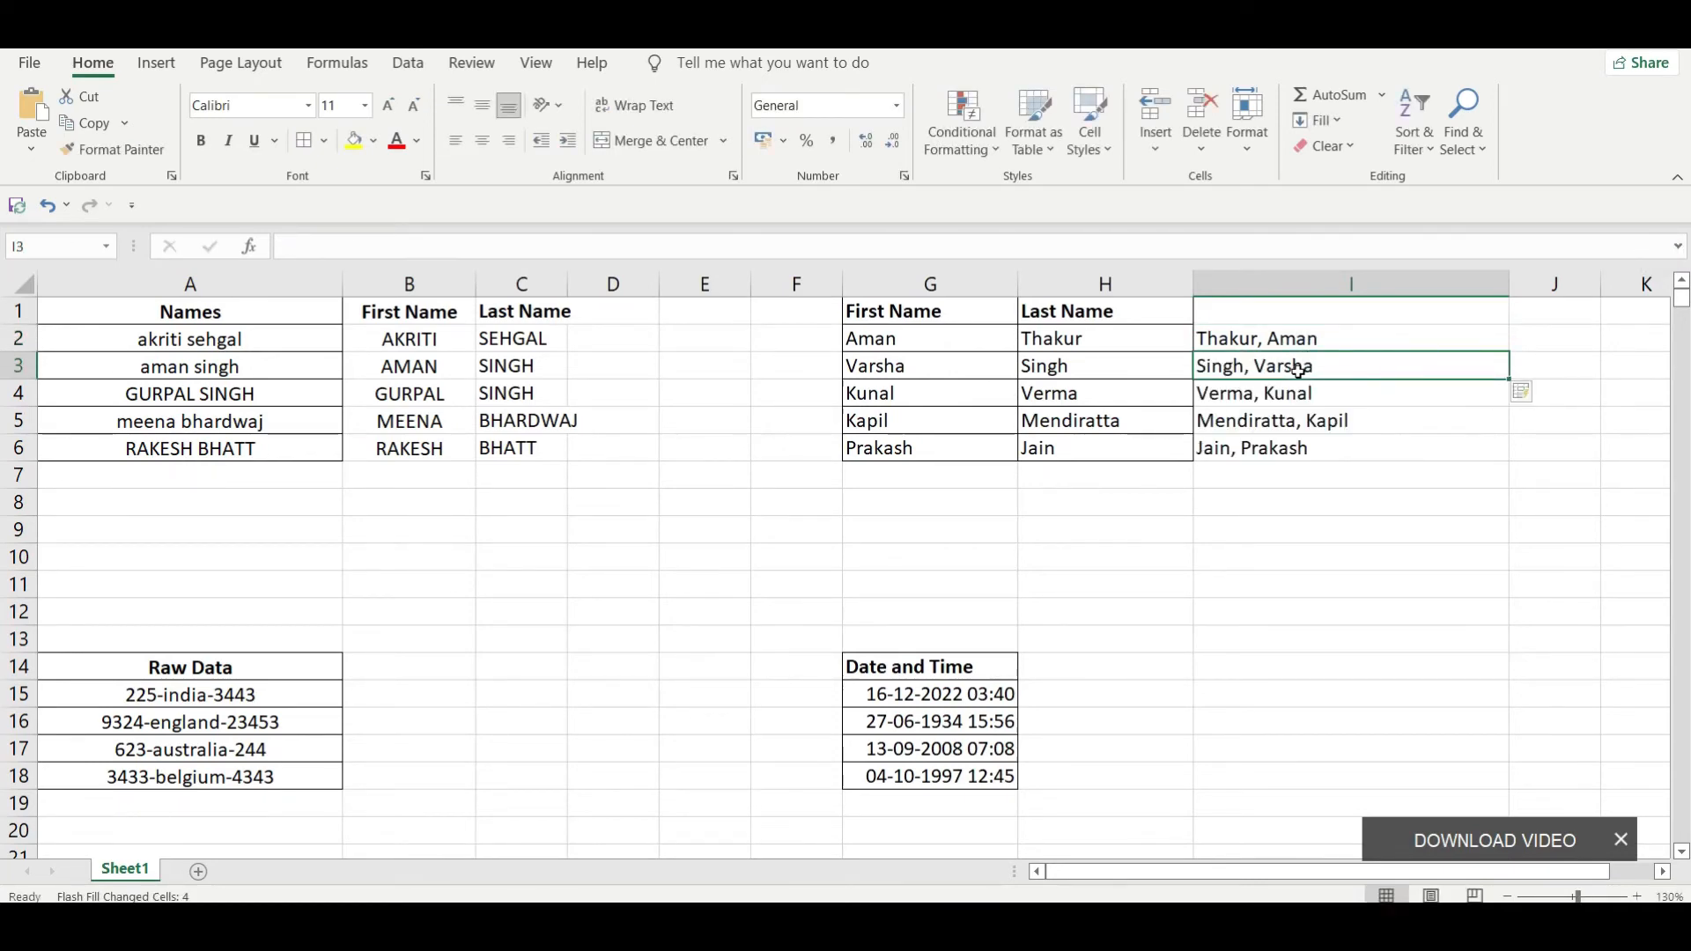
# Step: Review the comma-separated last-name-first entries in I2:I6
pyautogui.click(1338, 341)
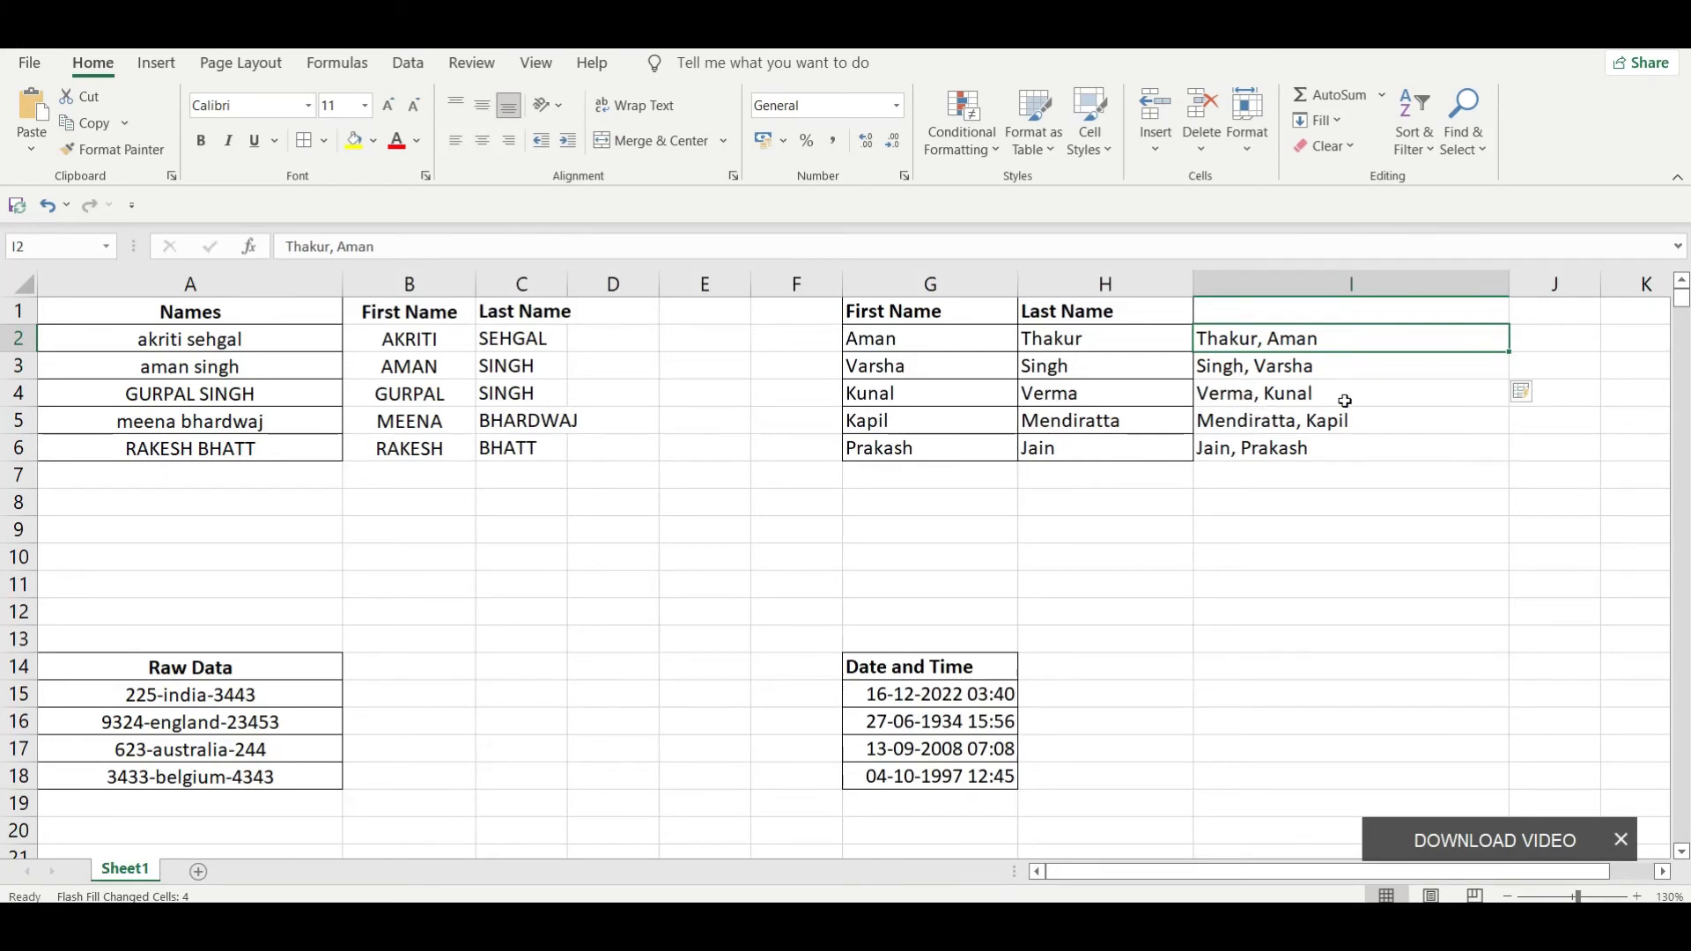
pyautogui.click(1220, 420)
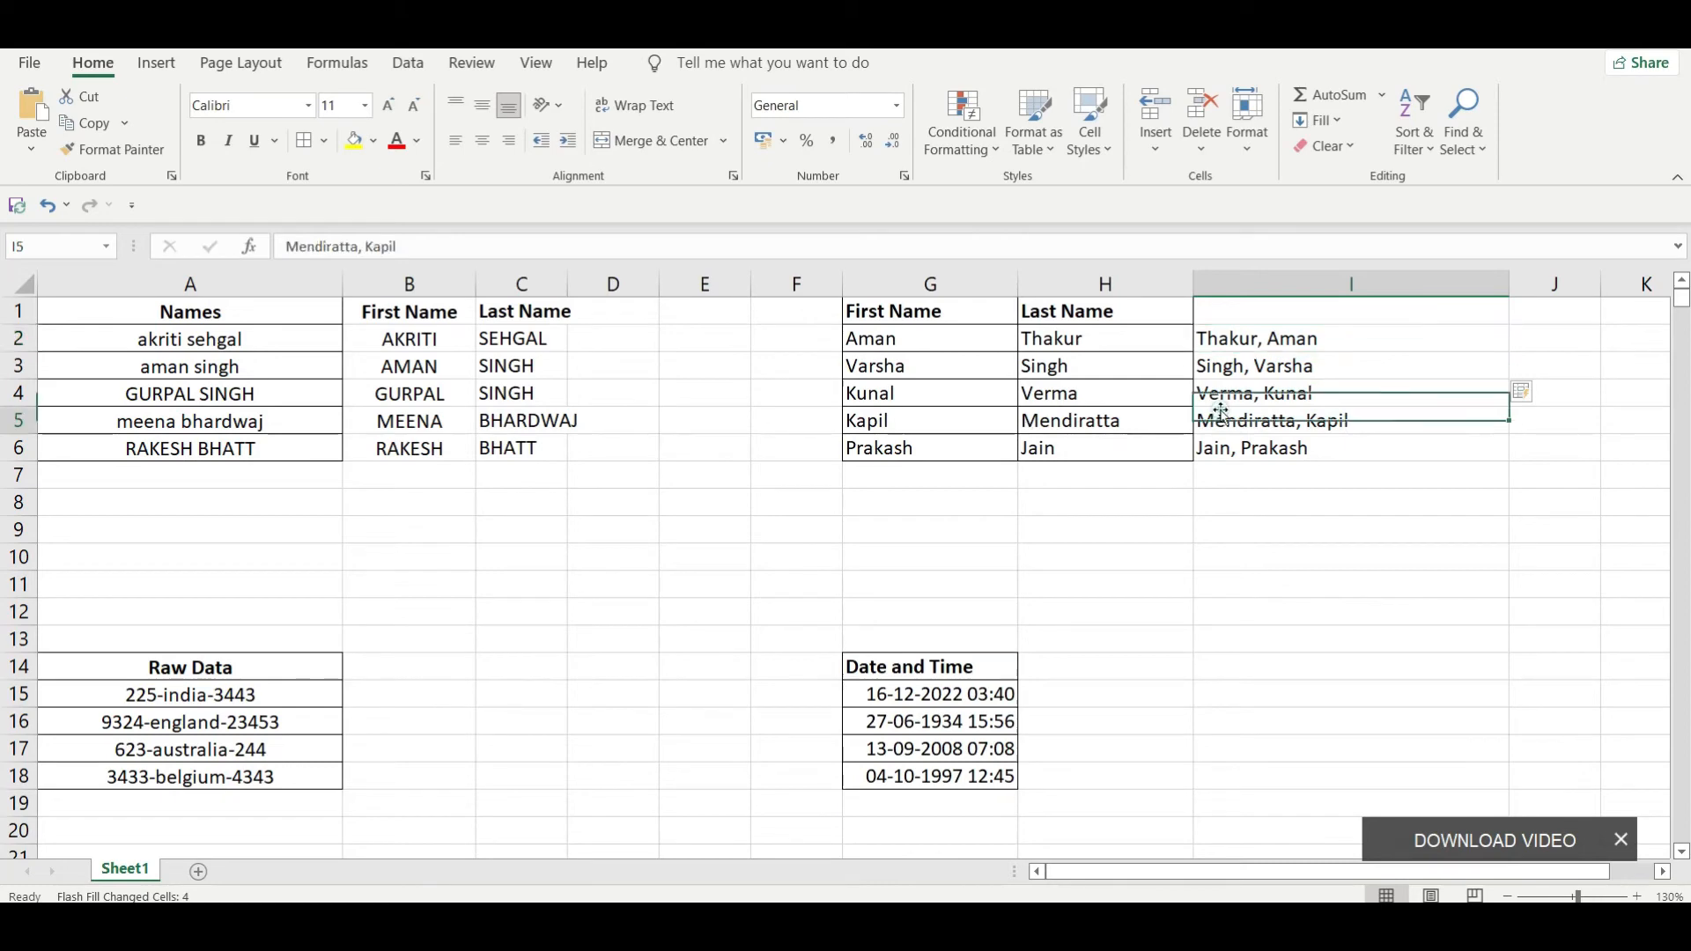
pyautogui.moveTo(1272, 336); pyautogui.dragTo(1280, 468)
pyautogui.click(1276, 469)
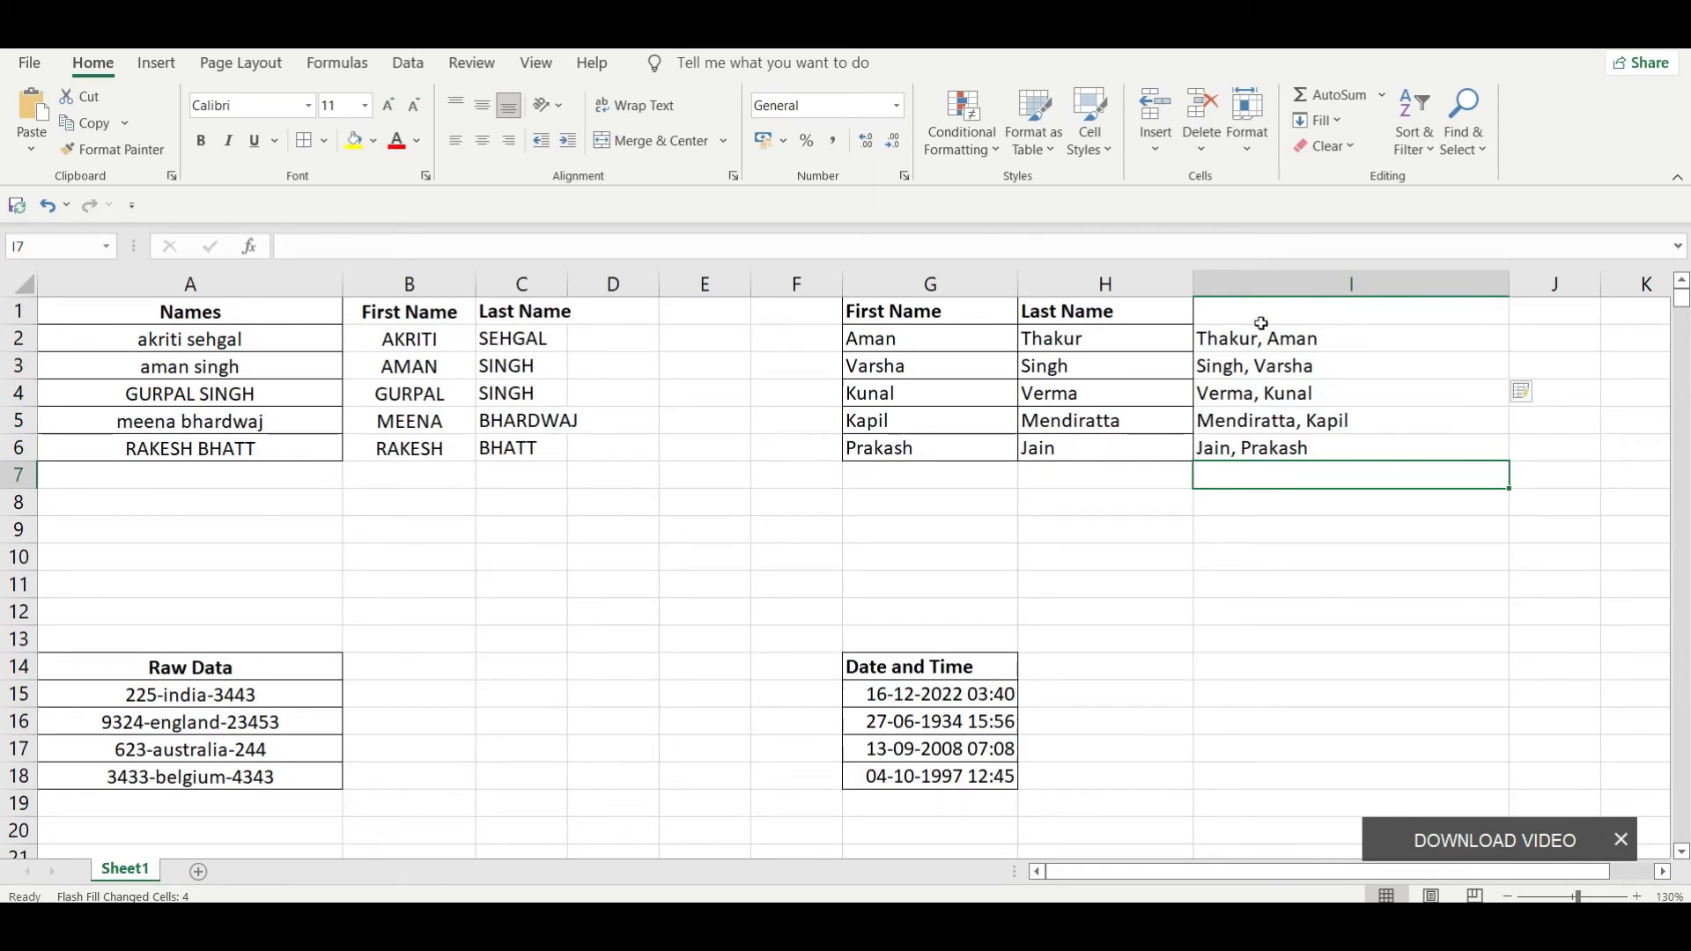
pyautogui.moveTo(1258, 333); pyautogui.dragTo(1272, 520)
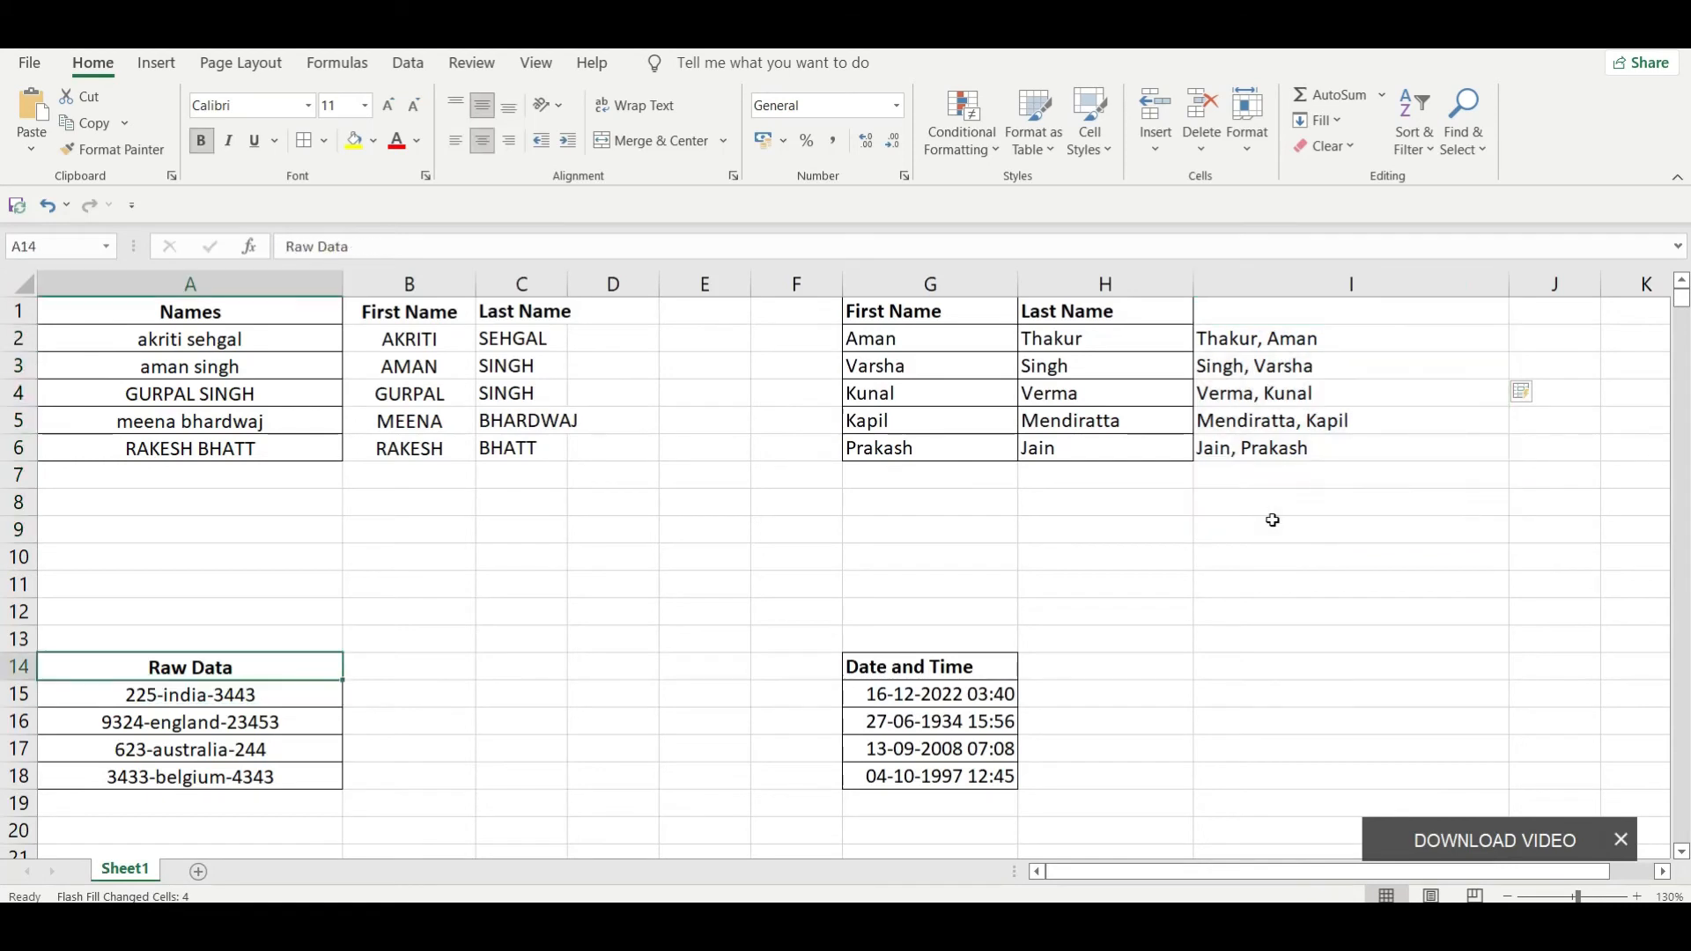
# Step: Examine the Raw Data table by selecting A14:A18
pyautogui.hotkey('shift', 'Down')
pyautogui.hotkey('shift', 'Down')
pyautogui.hotkey('shift', 'Down')
pyautogui.hotkey('shift', 'Down')
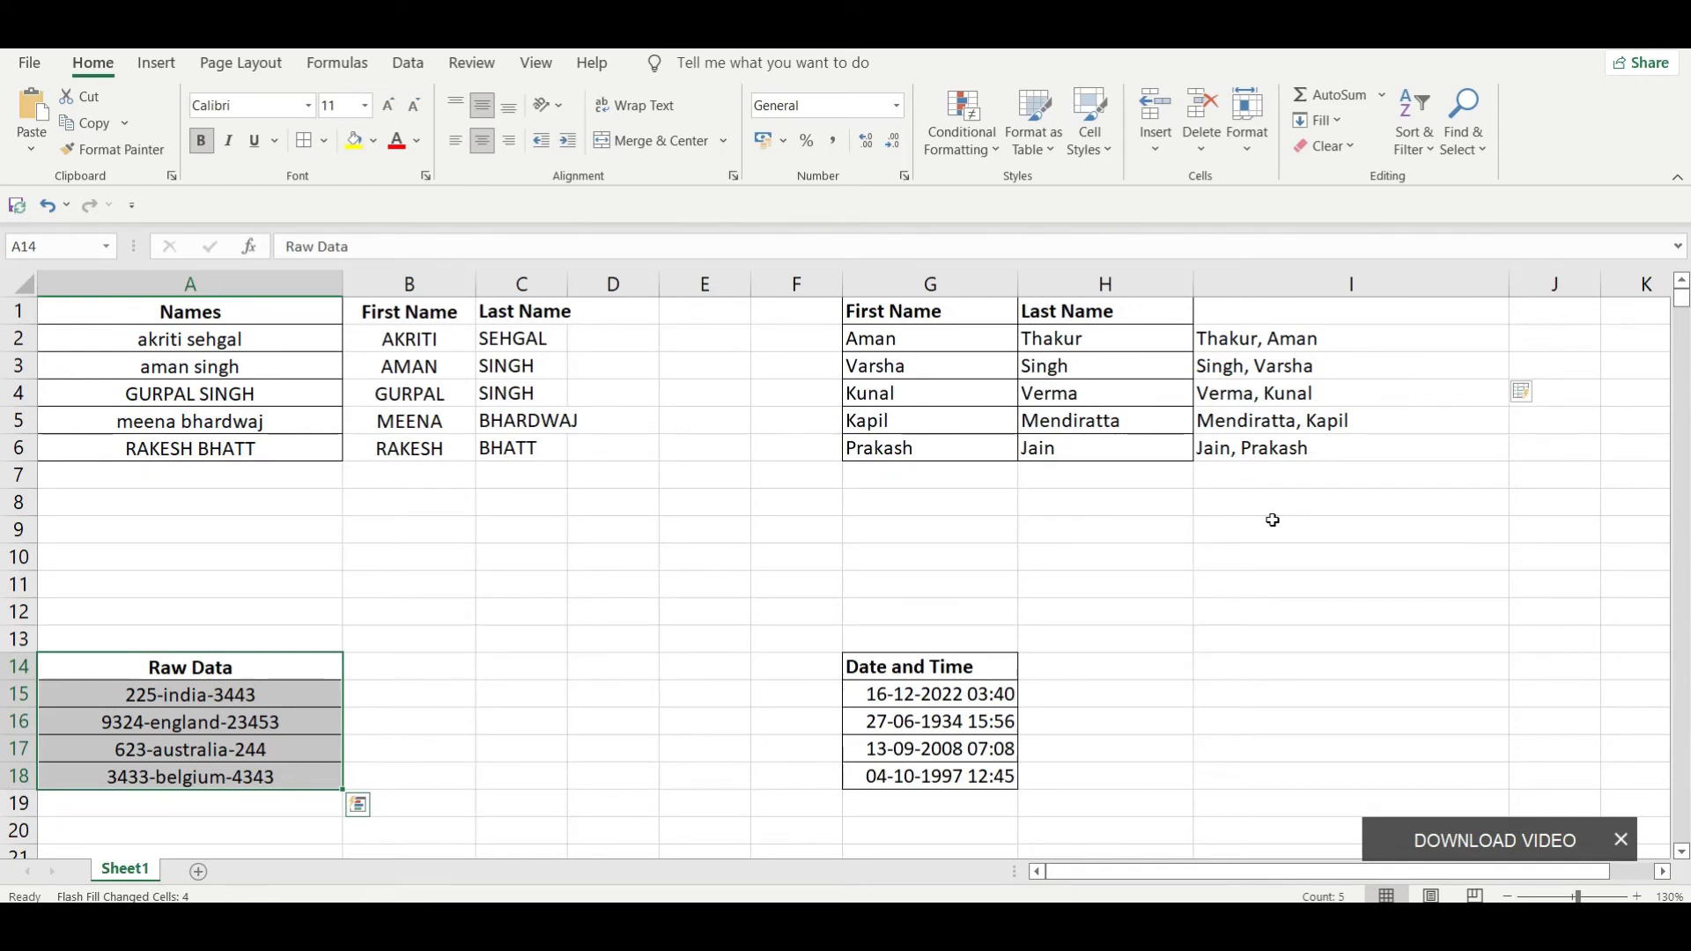
# Step: Enter the split parts of the first raw data entry: 225 in B15, India in C15 and 3443 in D15
pyautogui.press('Right')
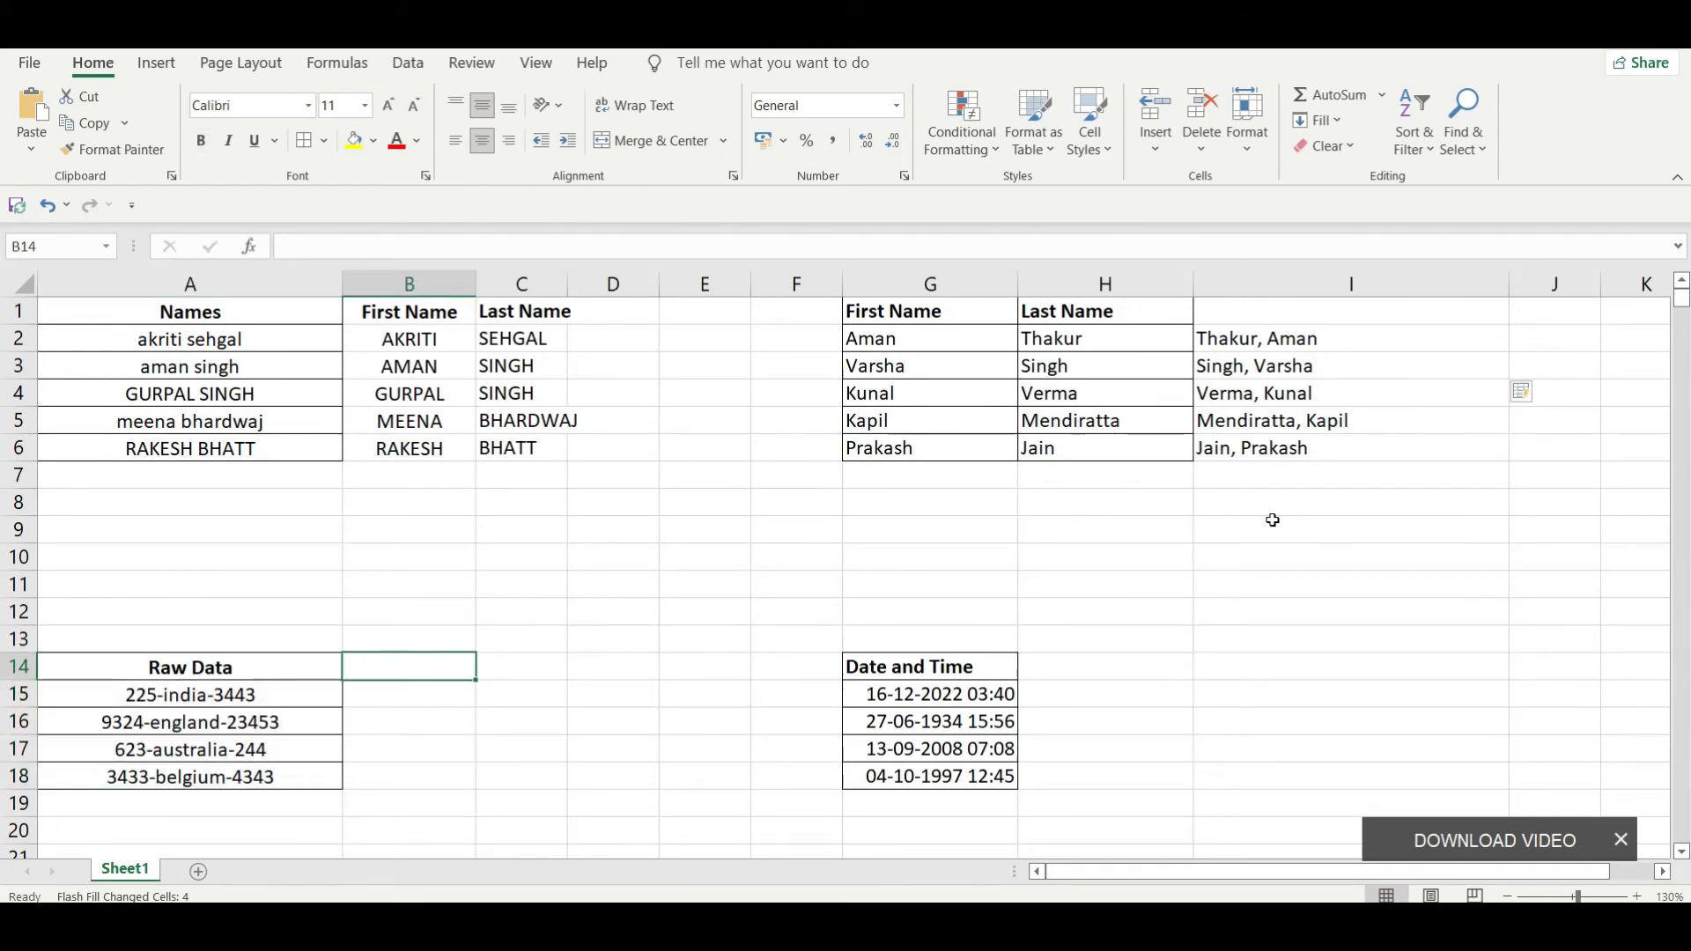
pyautogui.press('Down')
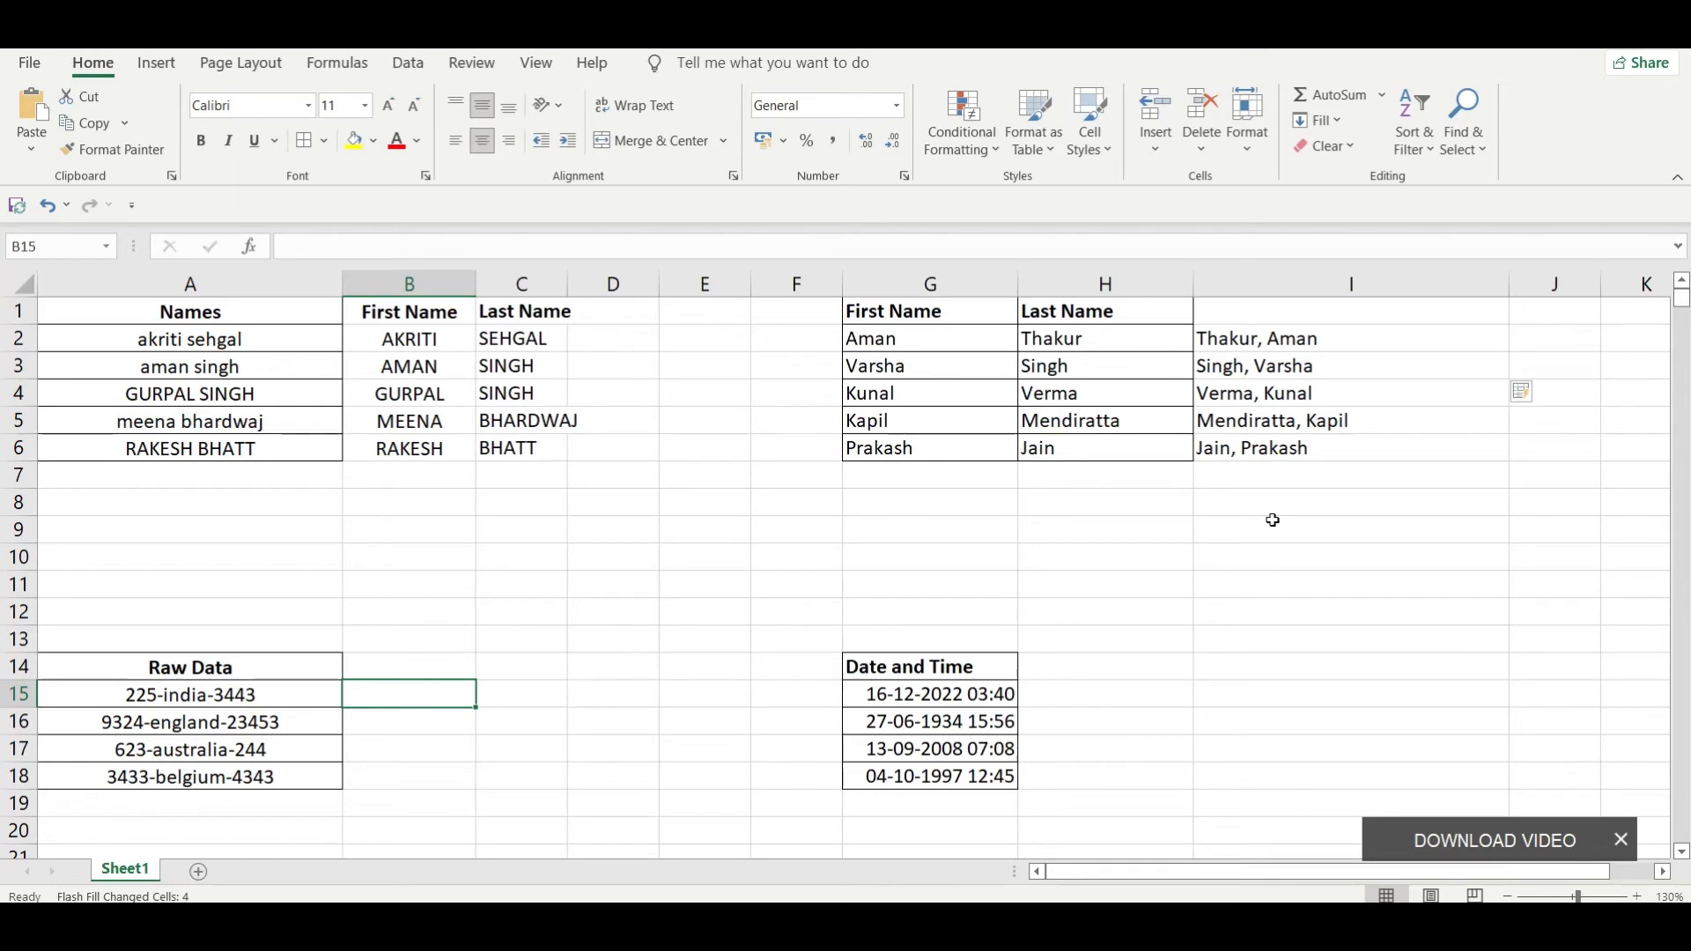
pyautogui.write('225')
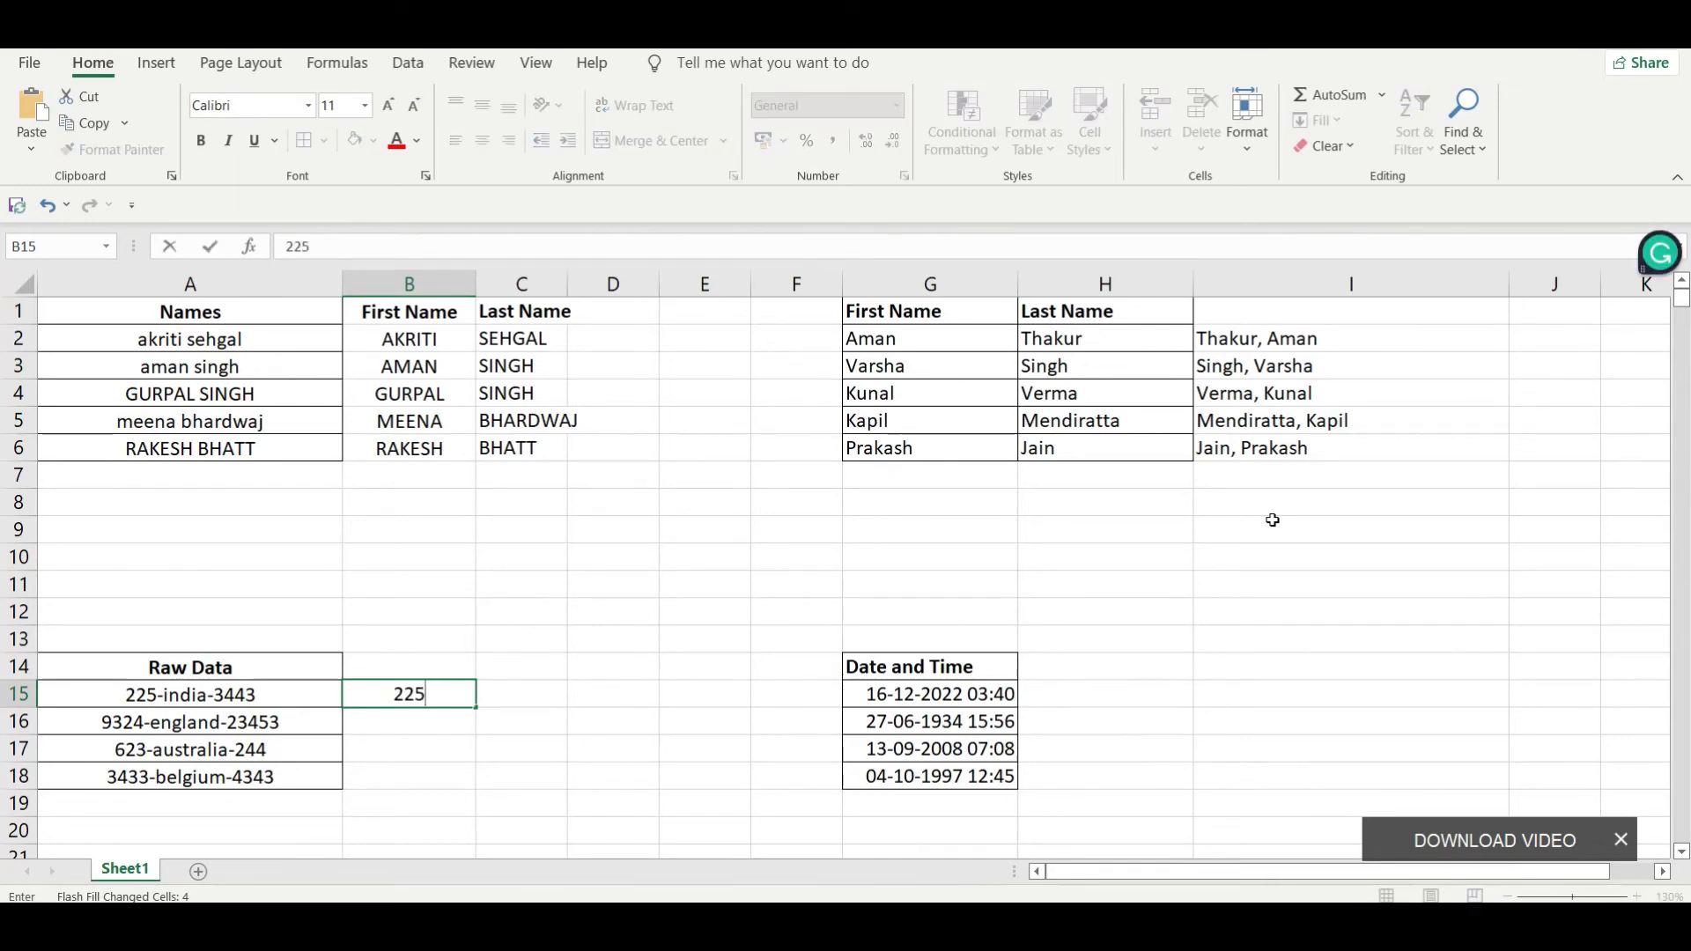
pyautogui.press('Tab')
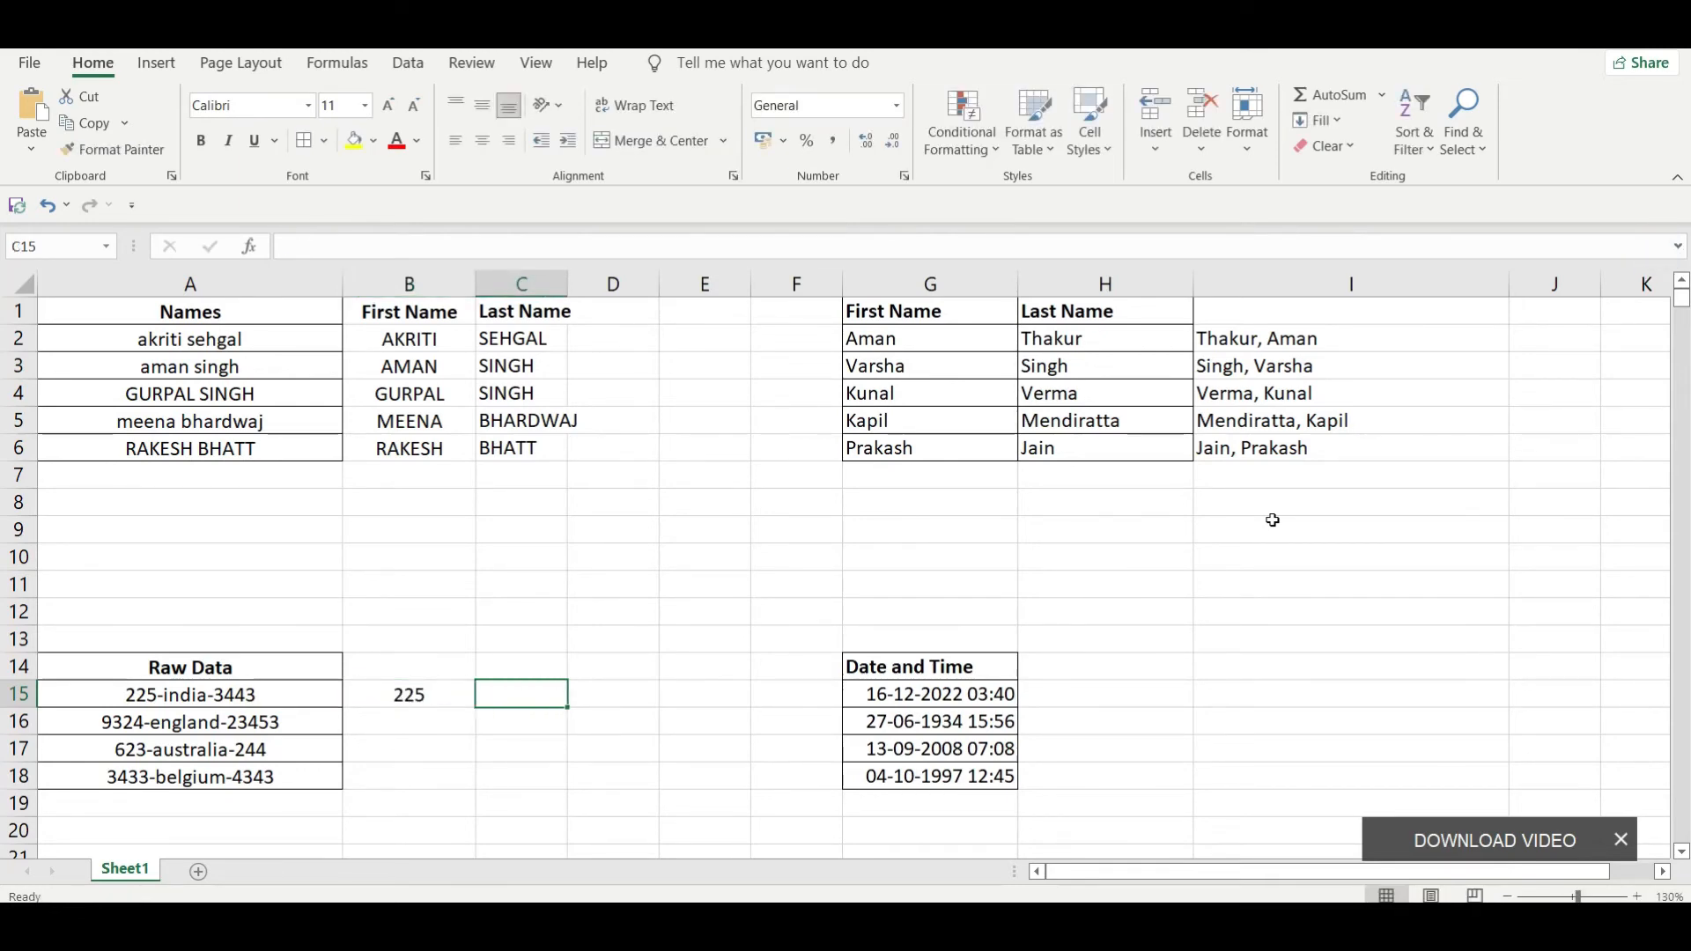
pyautogui.write('India')
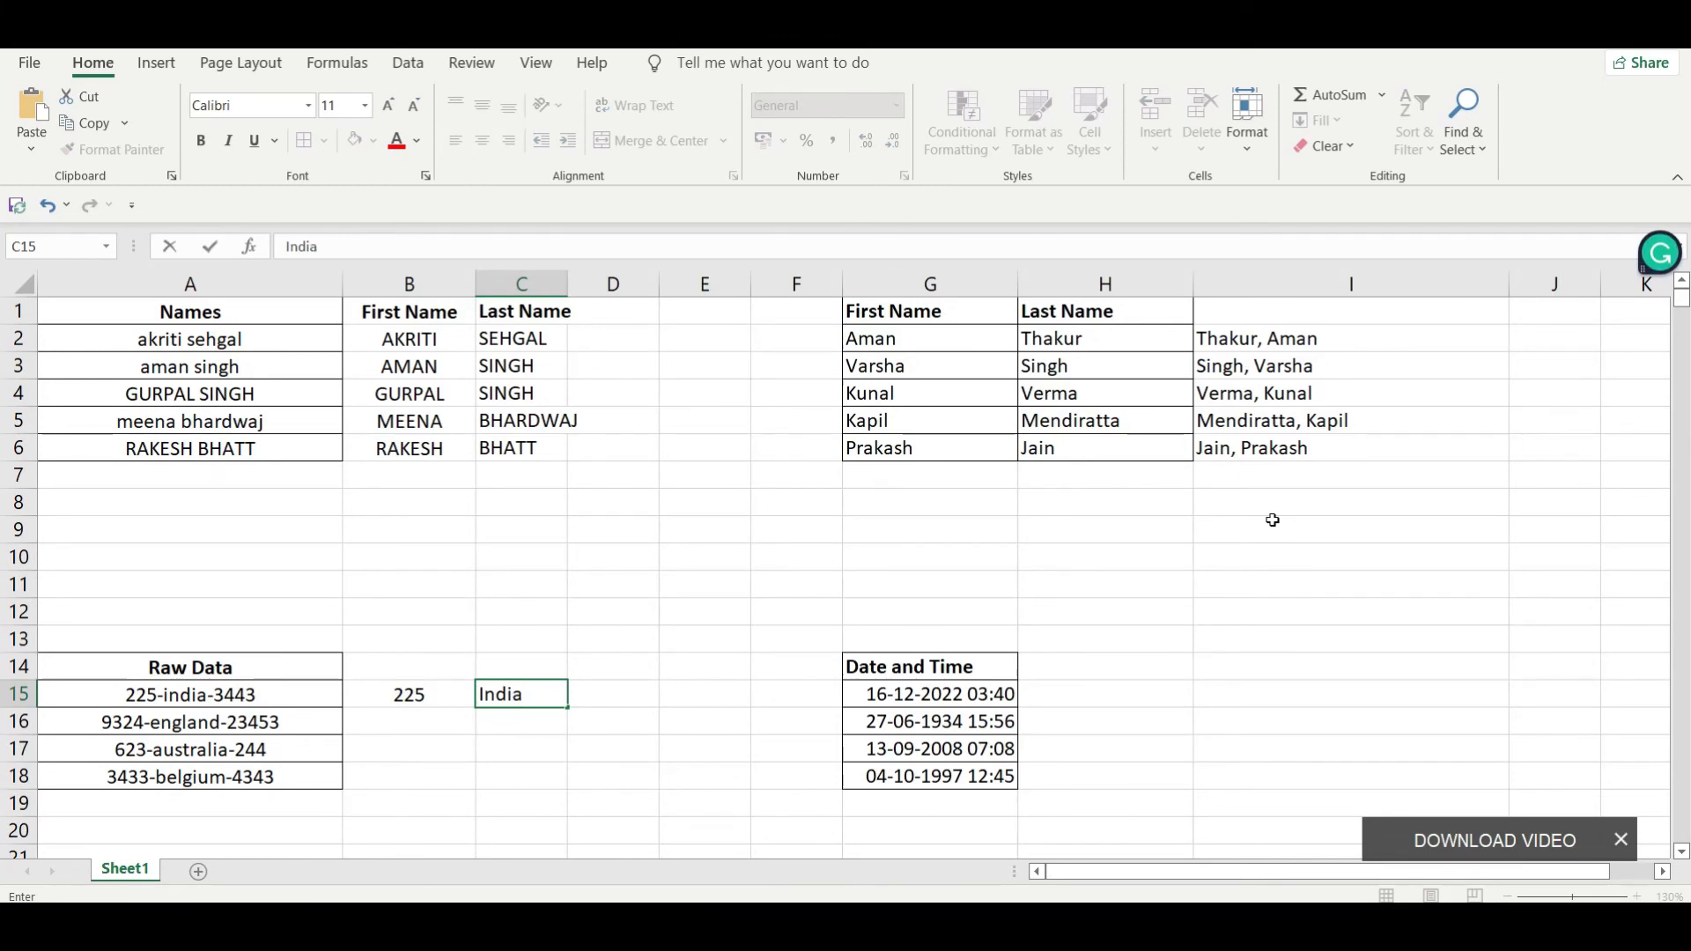
pyautogui.press('Tab')
pyautogui.write('344')
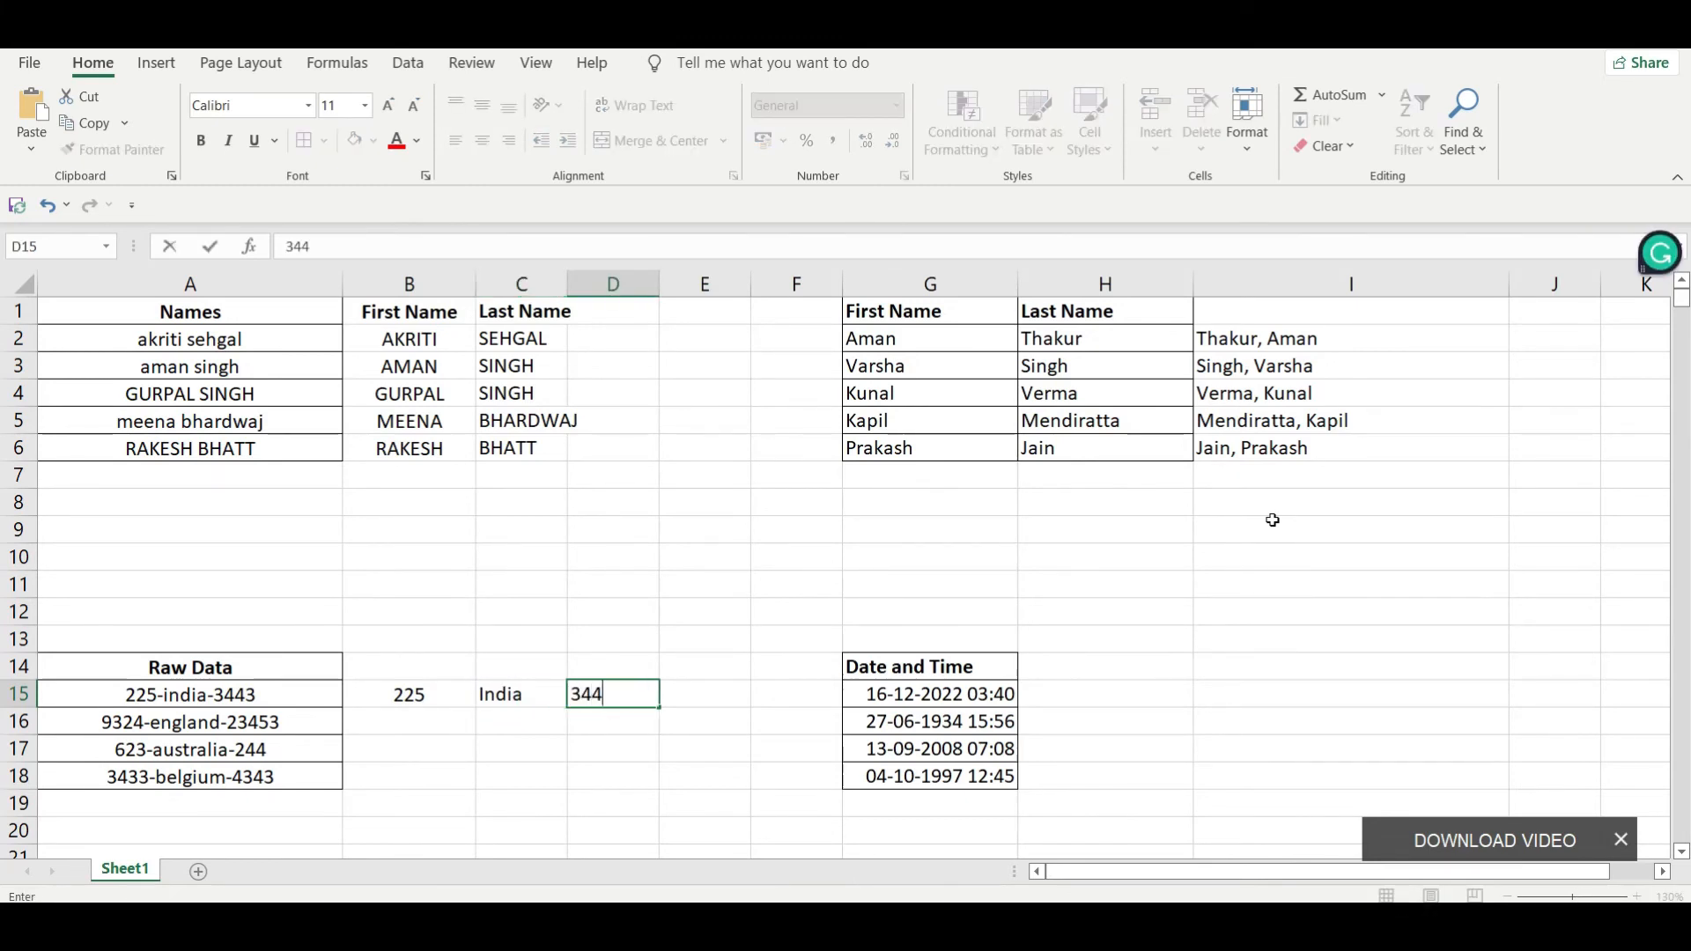
pyautogui.write('3')
pyautogui.press('Return')
# Step: Flash Fill the leading numbers, capitalised country names and trailing numbers from B16, C16 and D16 down to row 18
pyautogui.press('Left')
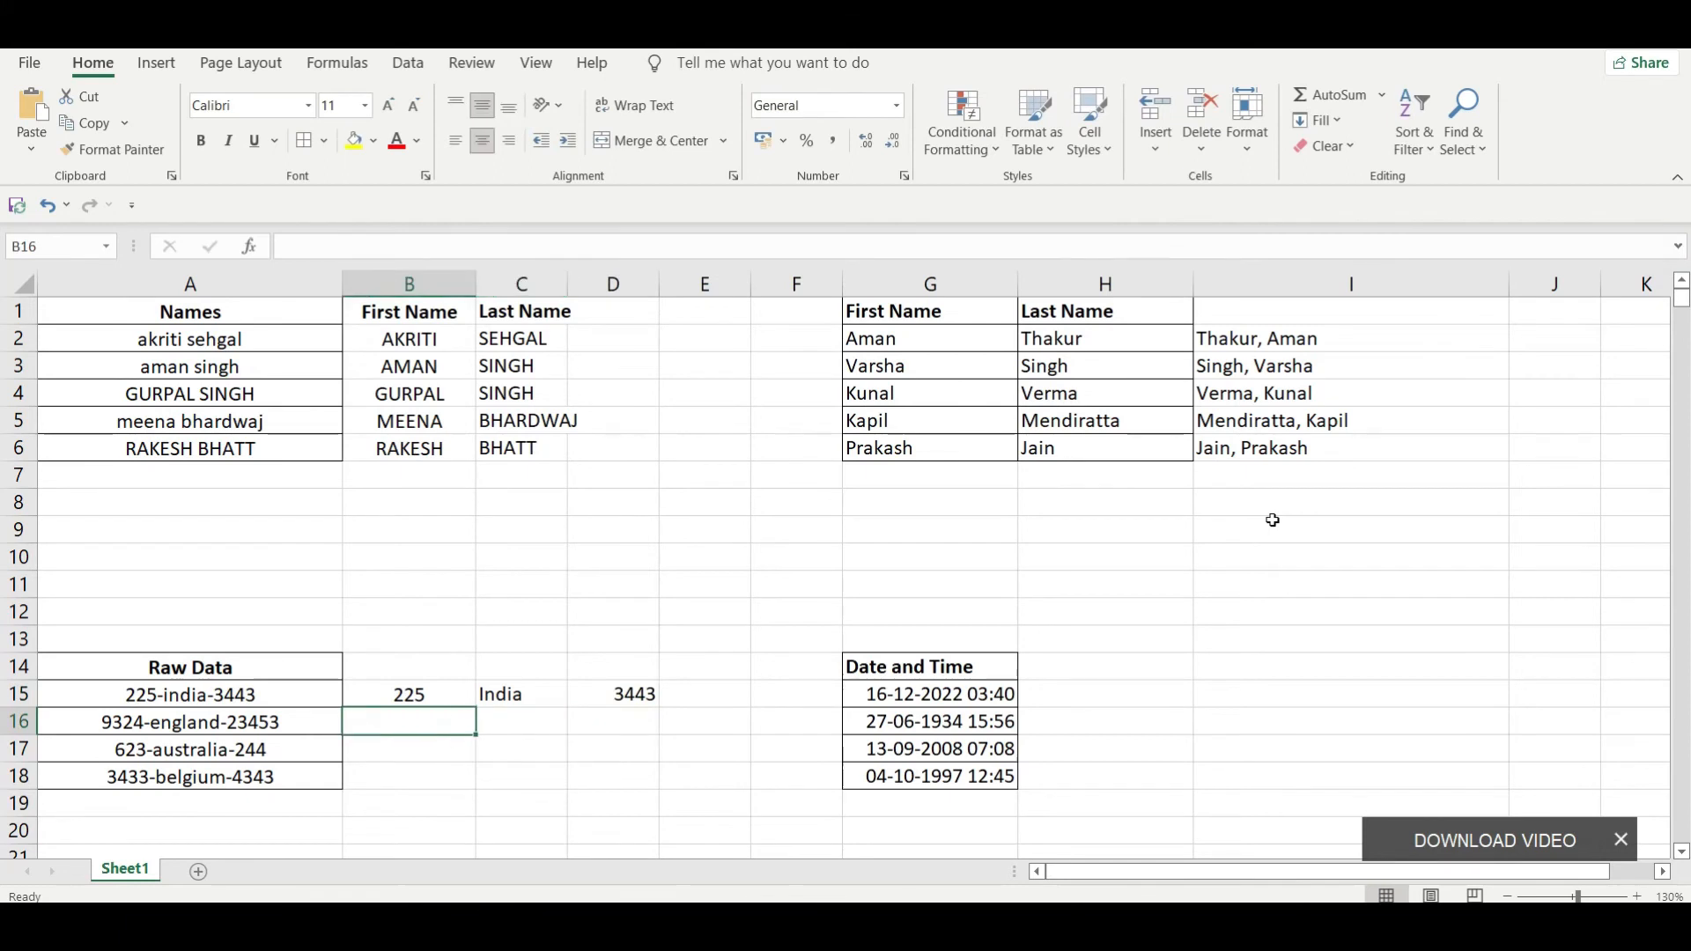
pyautogui.hotkey('ctrl', 'e')
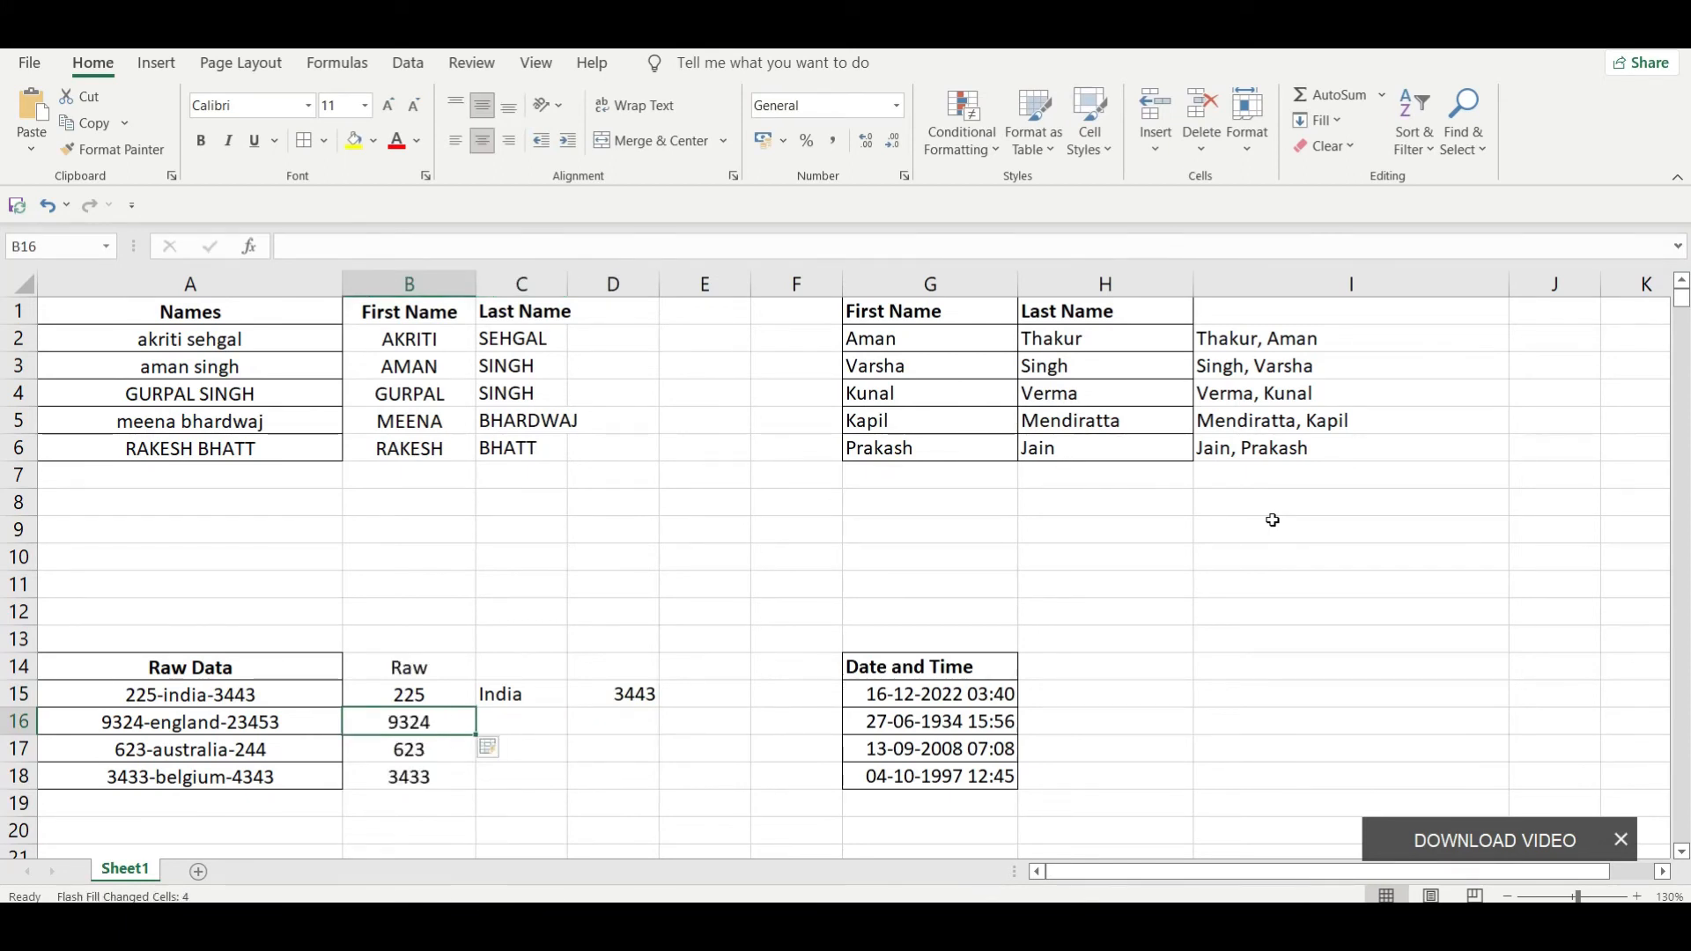
pyautogui.press('Right')
pyautogui.hotkey('ctrl', 'e')
pyautogui.press('Right')
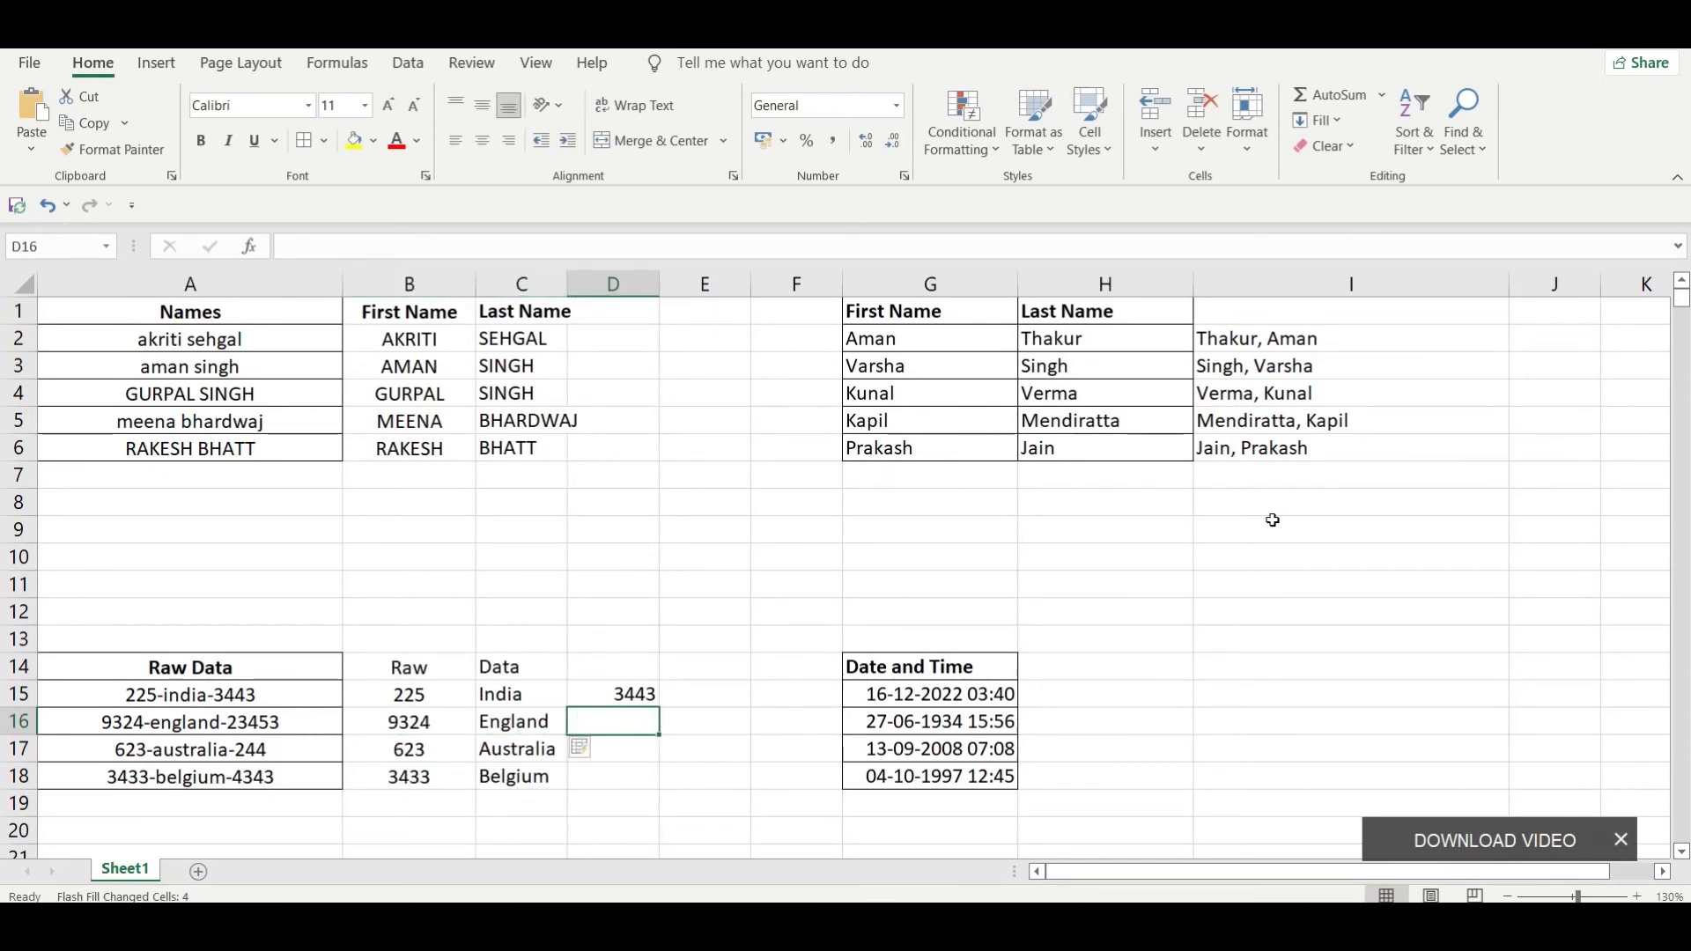
pyautogui.hotkey('ctrl', 'e')
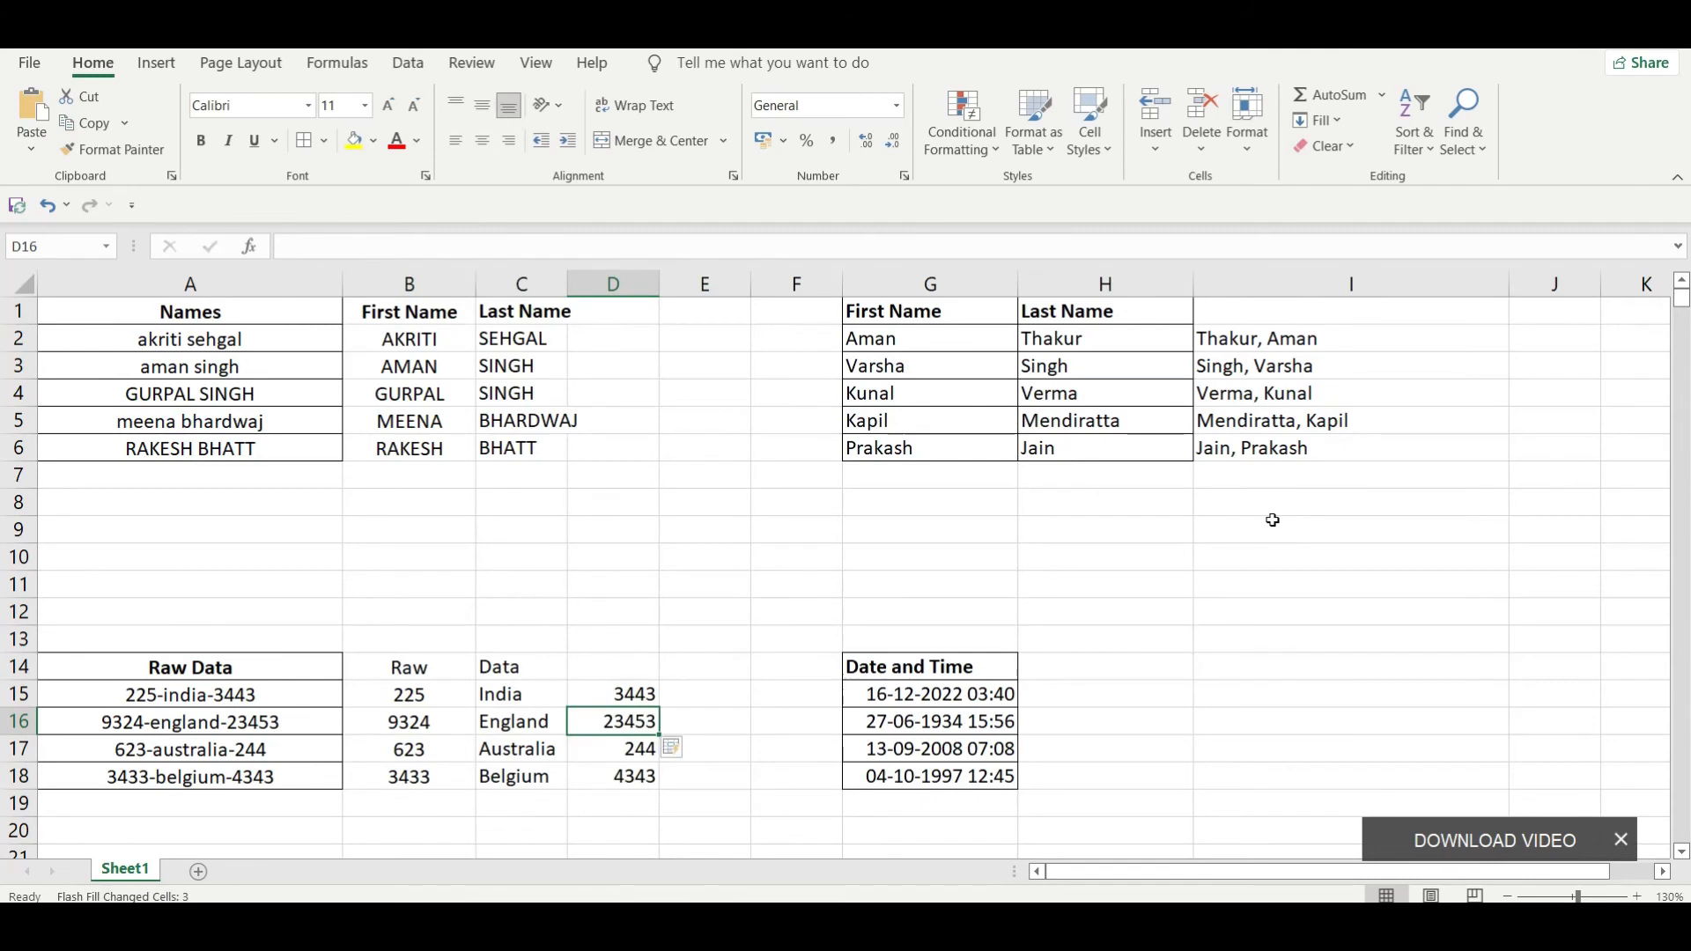
# Step: Review the separated raw data values in columns B, C and D, rows 15 to 18
pyautogui.press('Left')
pyautogui.press('Left')
pyautogui.press('Up')
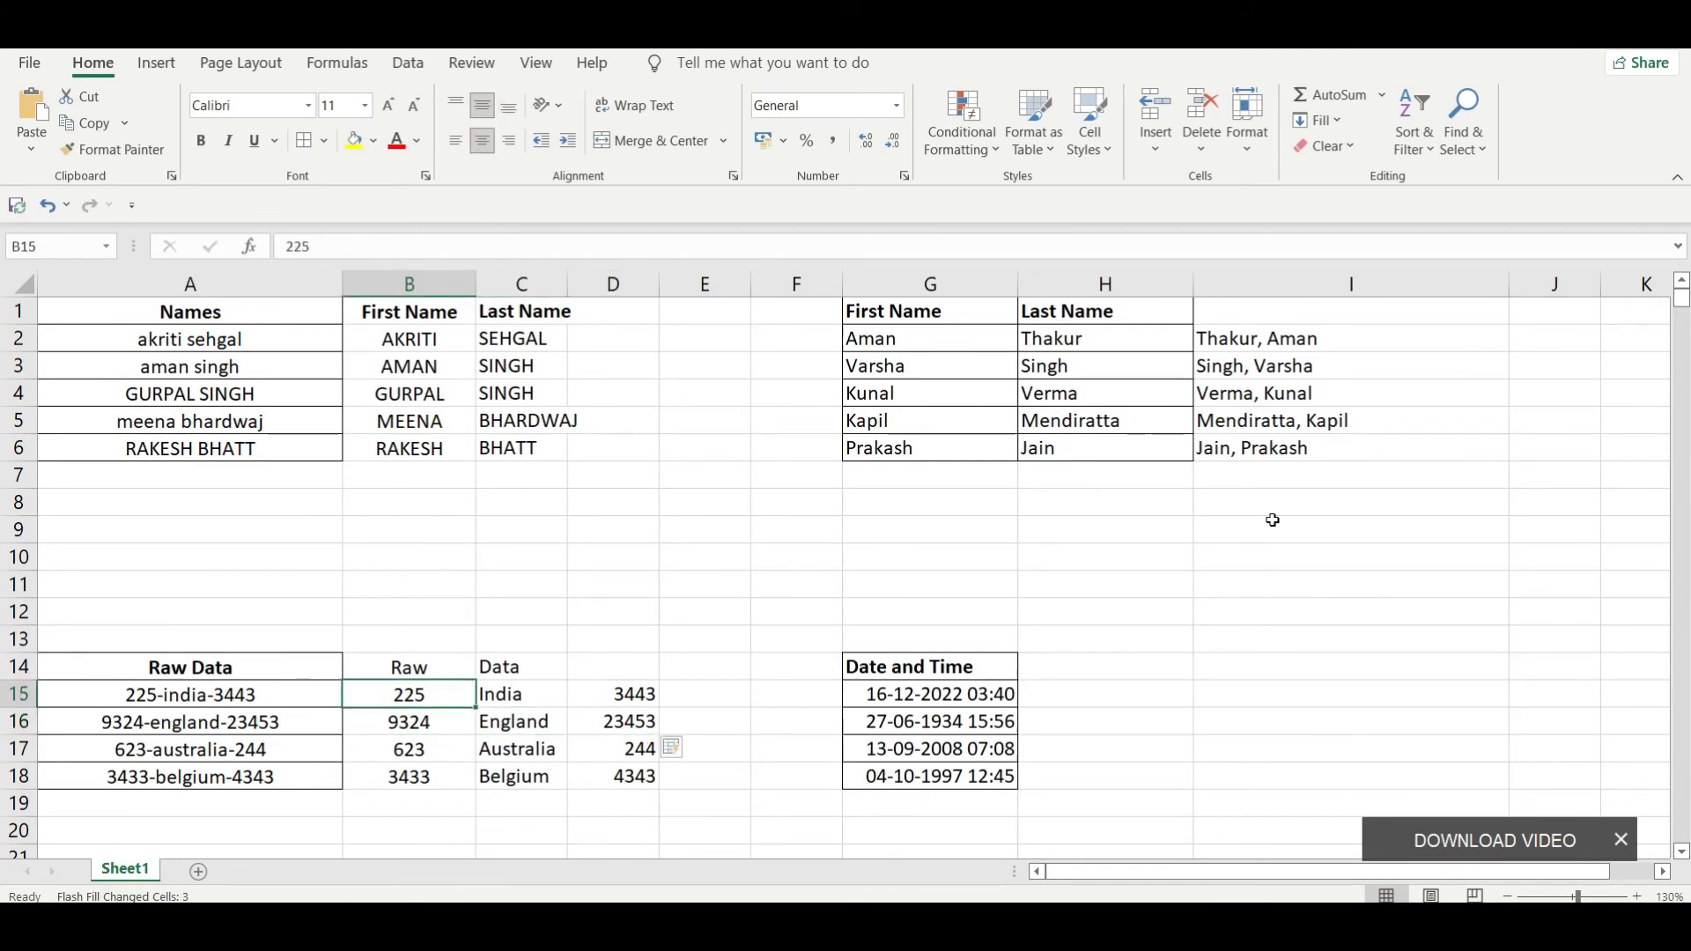
pyautogui.hotkey('shift', 'Down')
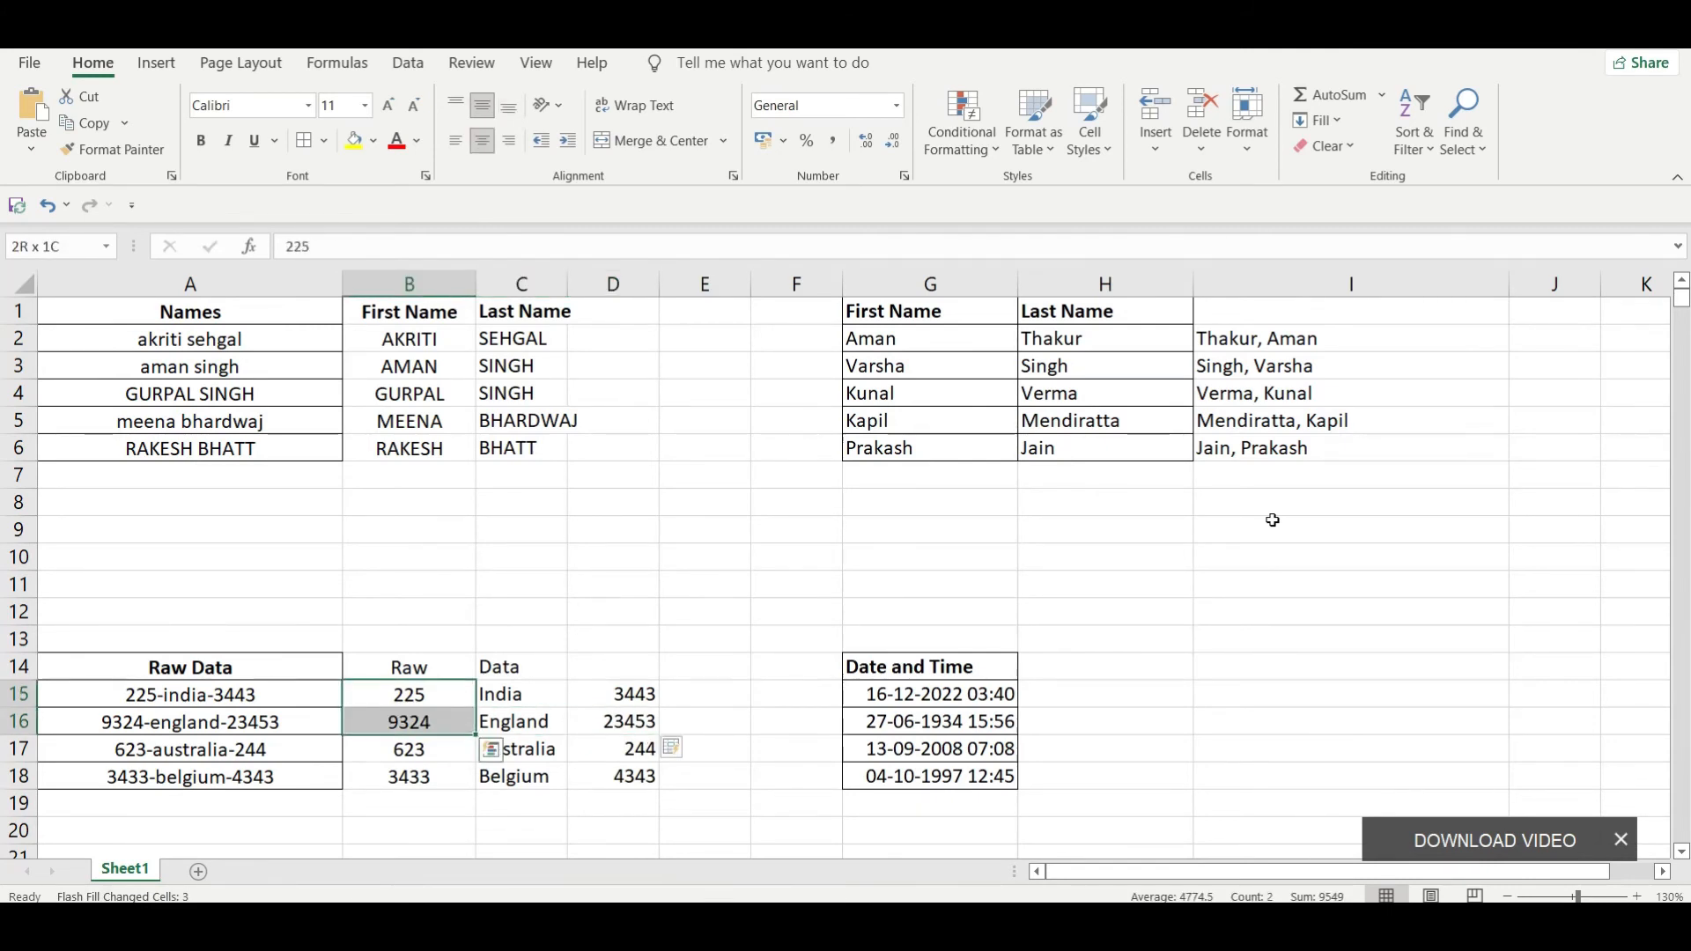
pyautogui.hotkey('shift', 'Down')
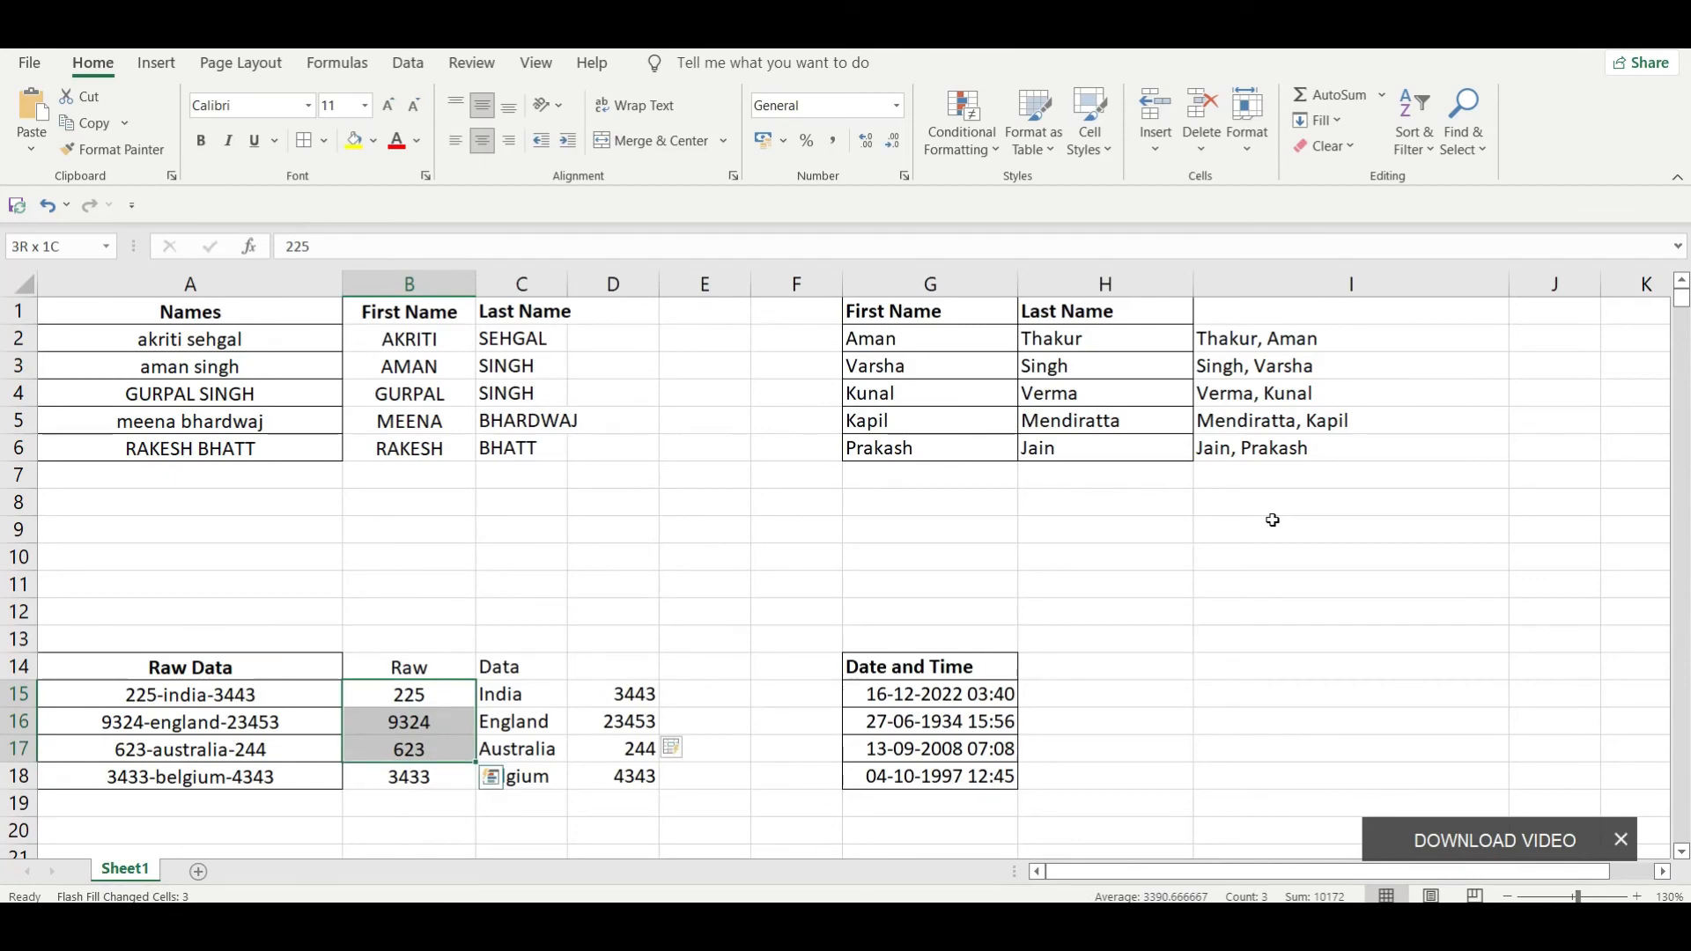
pyautogui.hotkey('shift', 'Down')
pyautogui.press('Right')
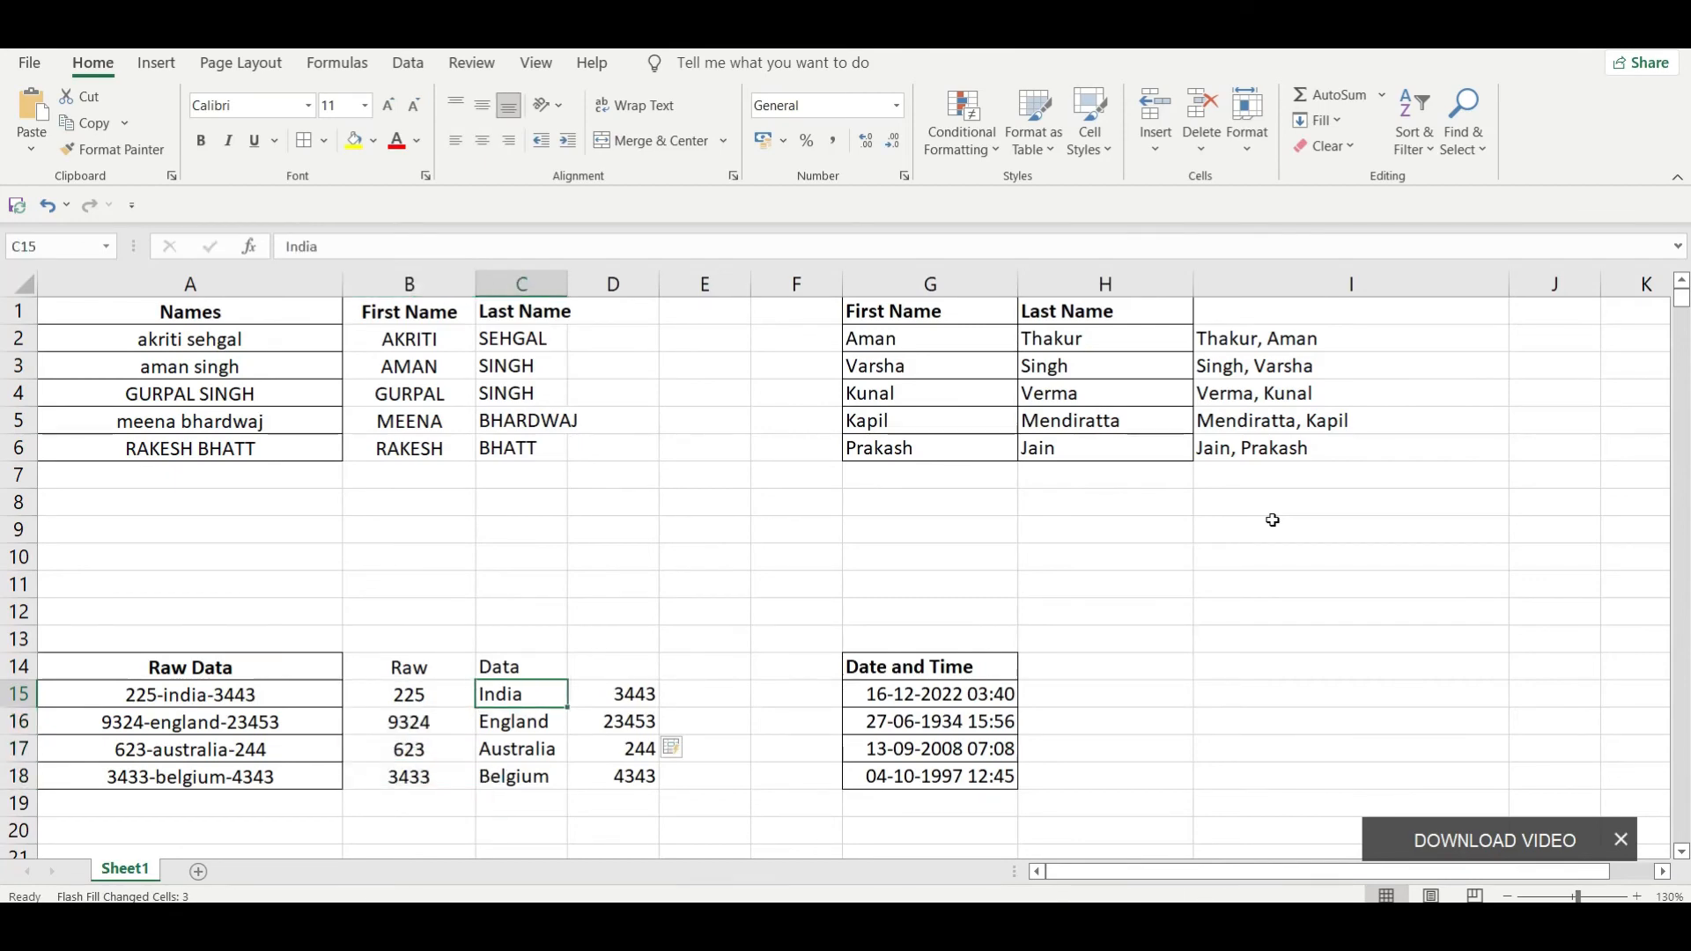
pyautogui.hotkey('shift', 'Down')
pyautogui.hotkey('shift', 'Down')
pyautogui.hotkey('shift', 'Down')
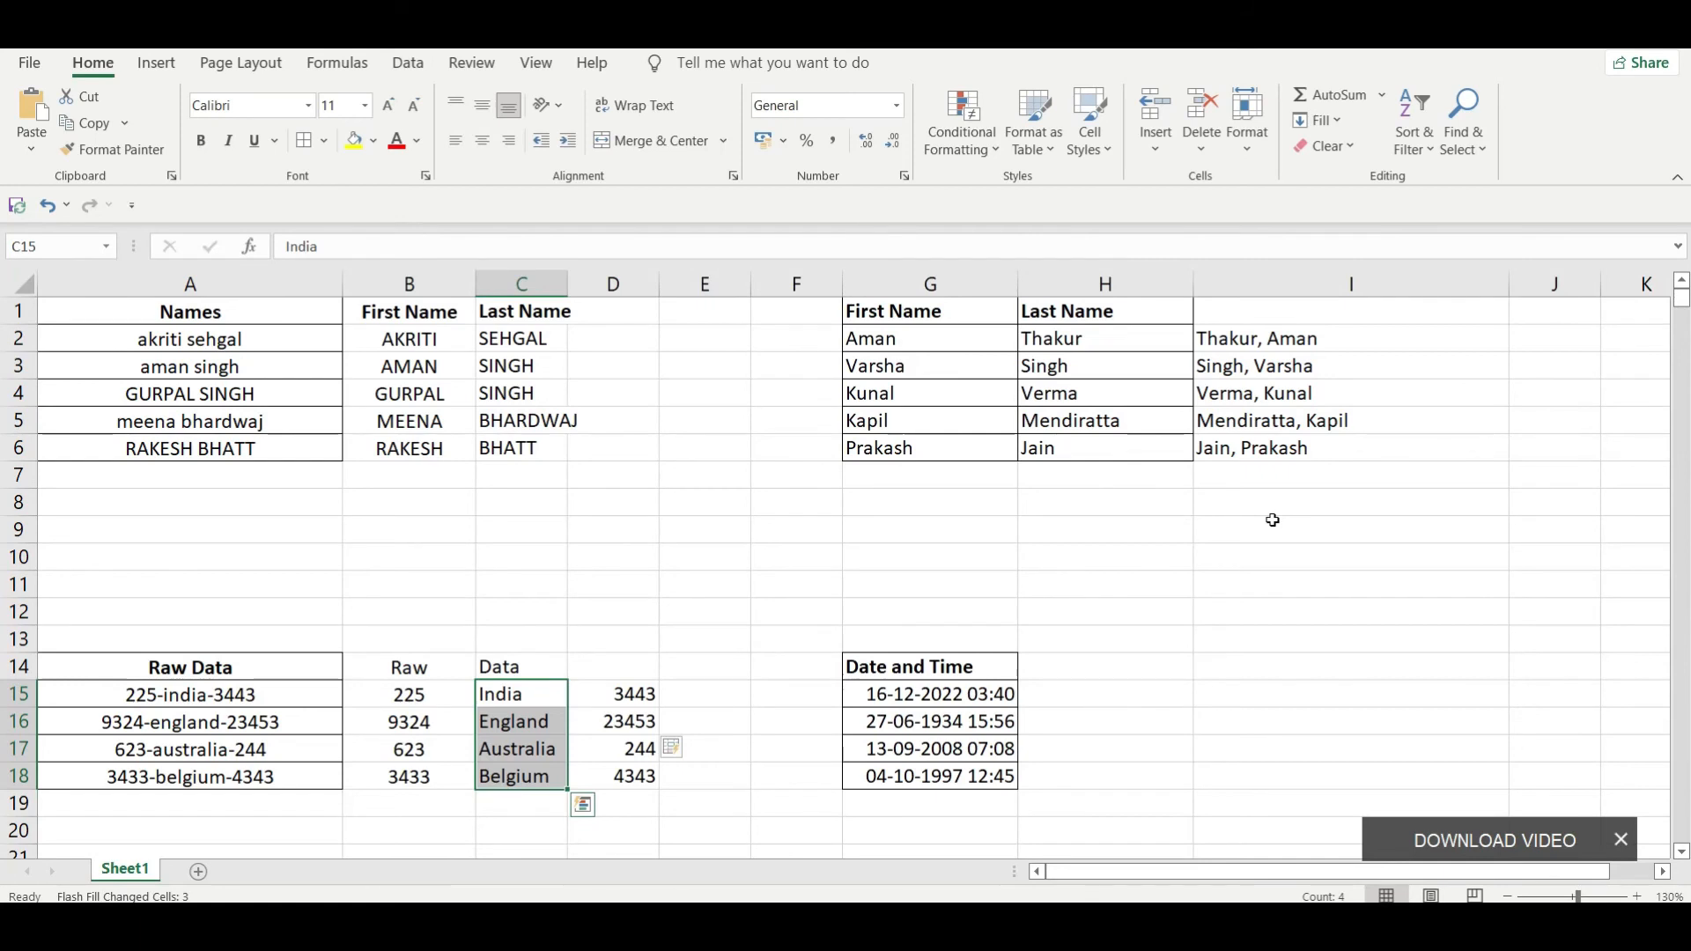
pyautogui.press('Right')
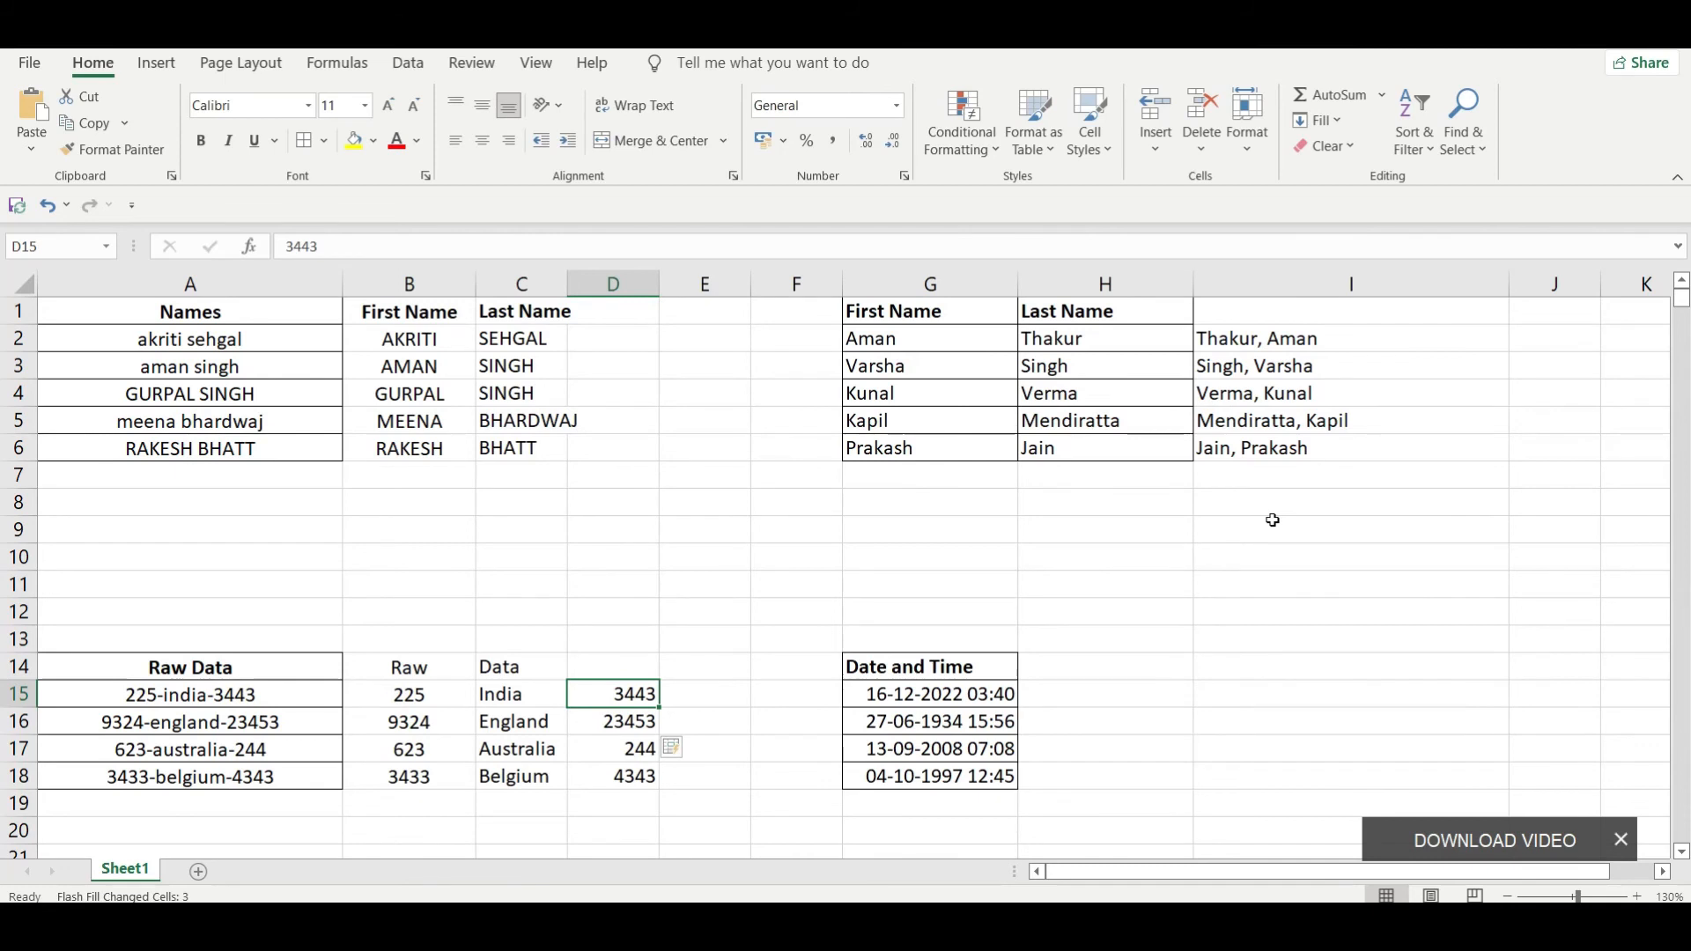
# Step: Examine the Date and Time table by selecting G14:G18
pyautogui.press('Right')
pyautogui.press('Right')
pyautogui.press('Right')
pyautogui.press('Up')
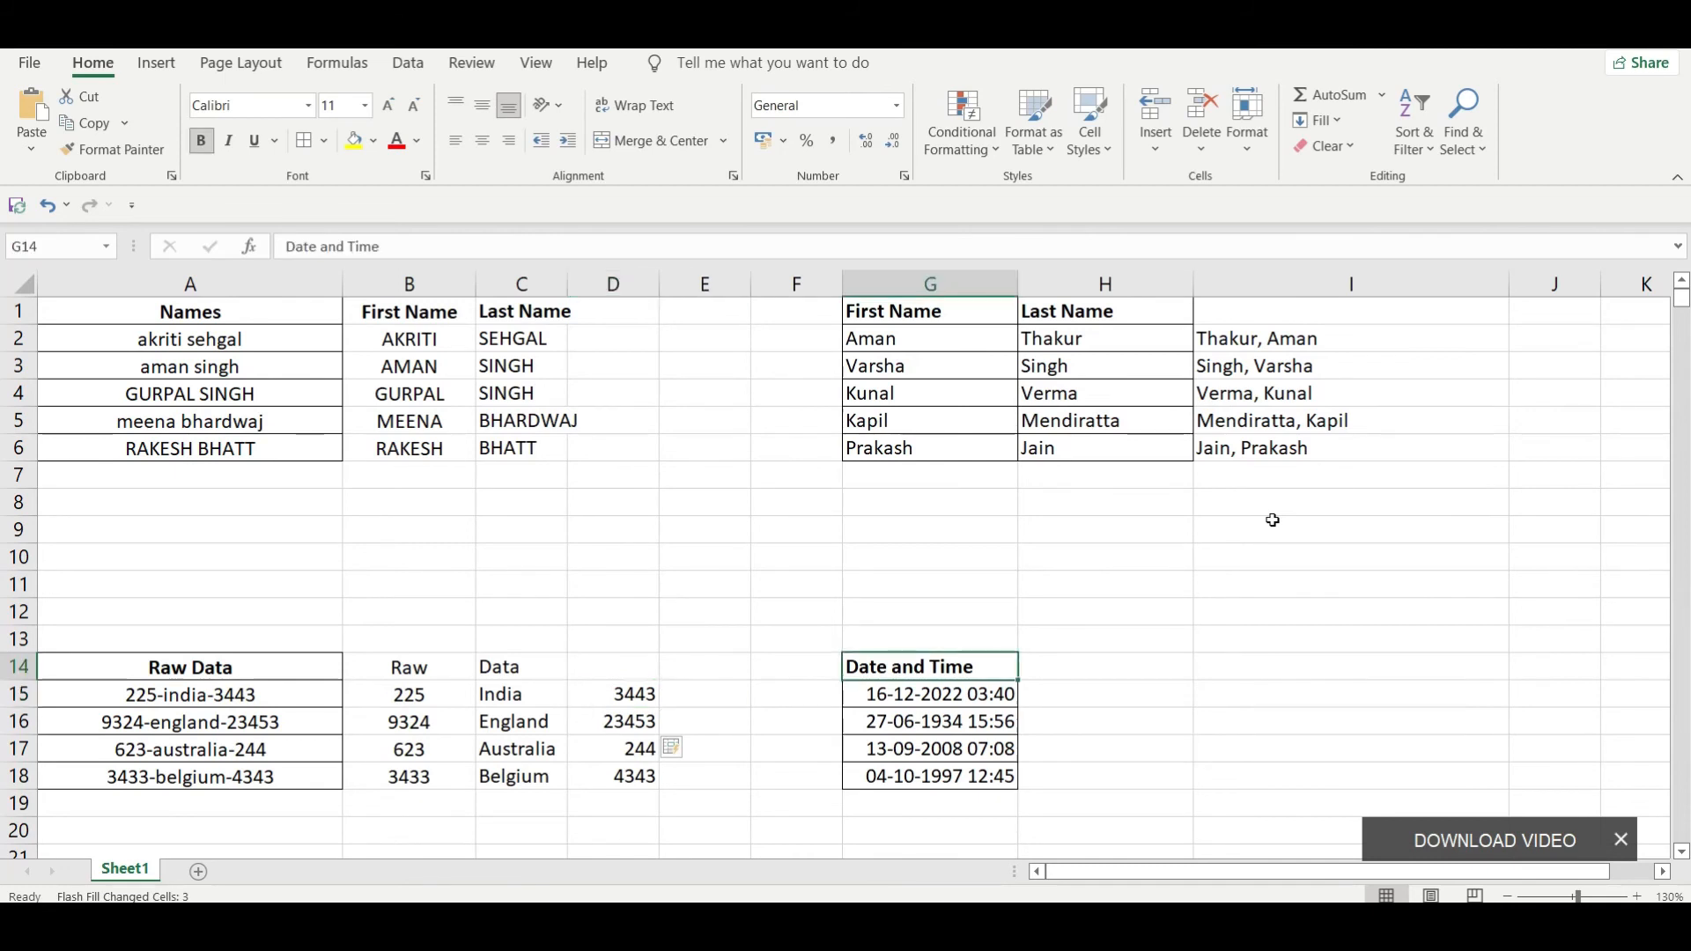
pyautogui.hotkey('shift', 'Down')
pyautogui.hotkey('shift', 'Down')
pyautogui.hotkey('shift', 'Down')
pyautogui.hotkey('shift', 'Down')
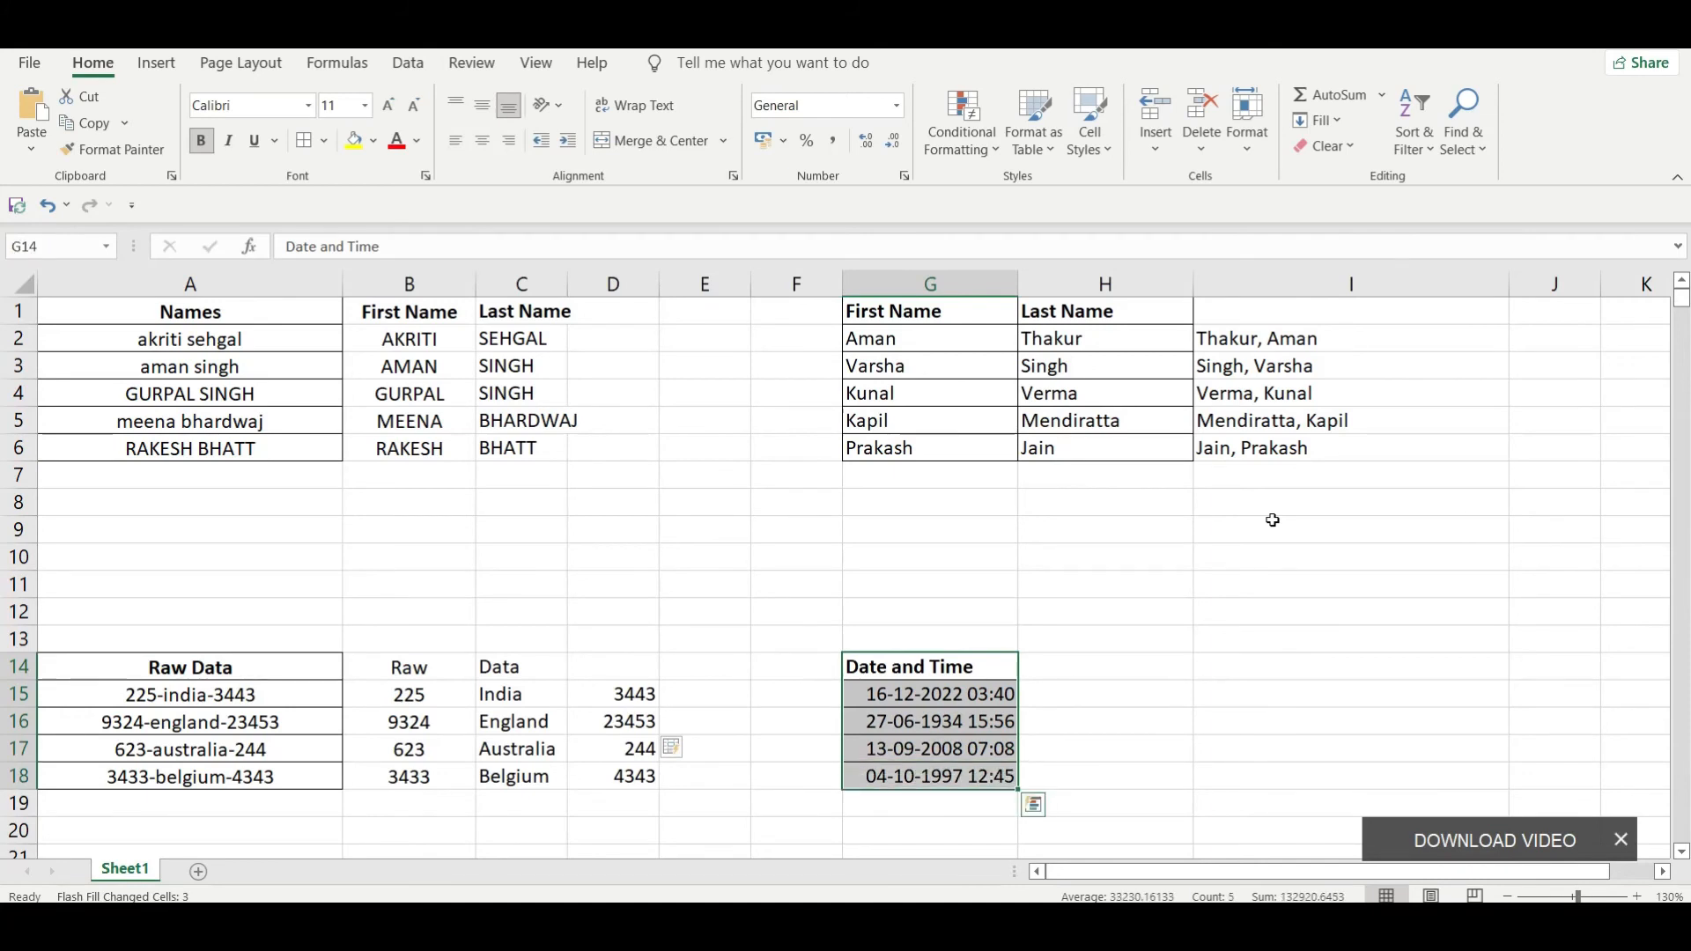
# Step: Enter the separated parts of the first timestamp: date 16-12-2022 in H15 and time 03:40 in I15
pyautogui.press('Right')
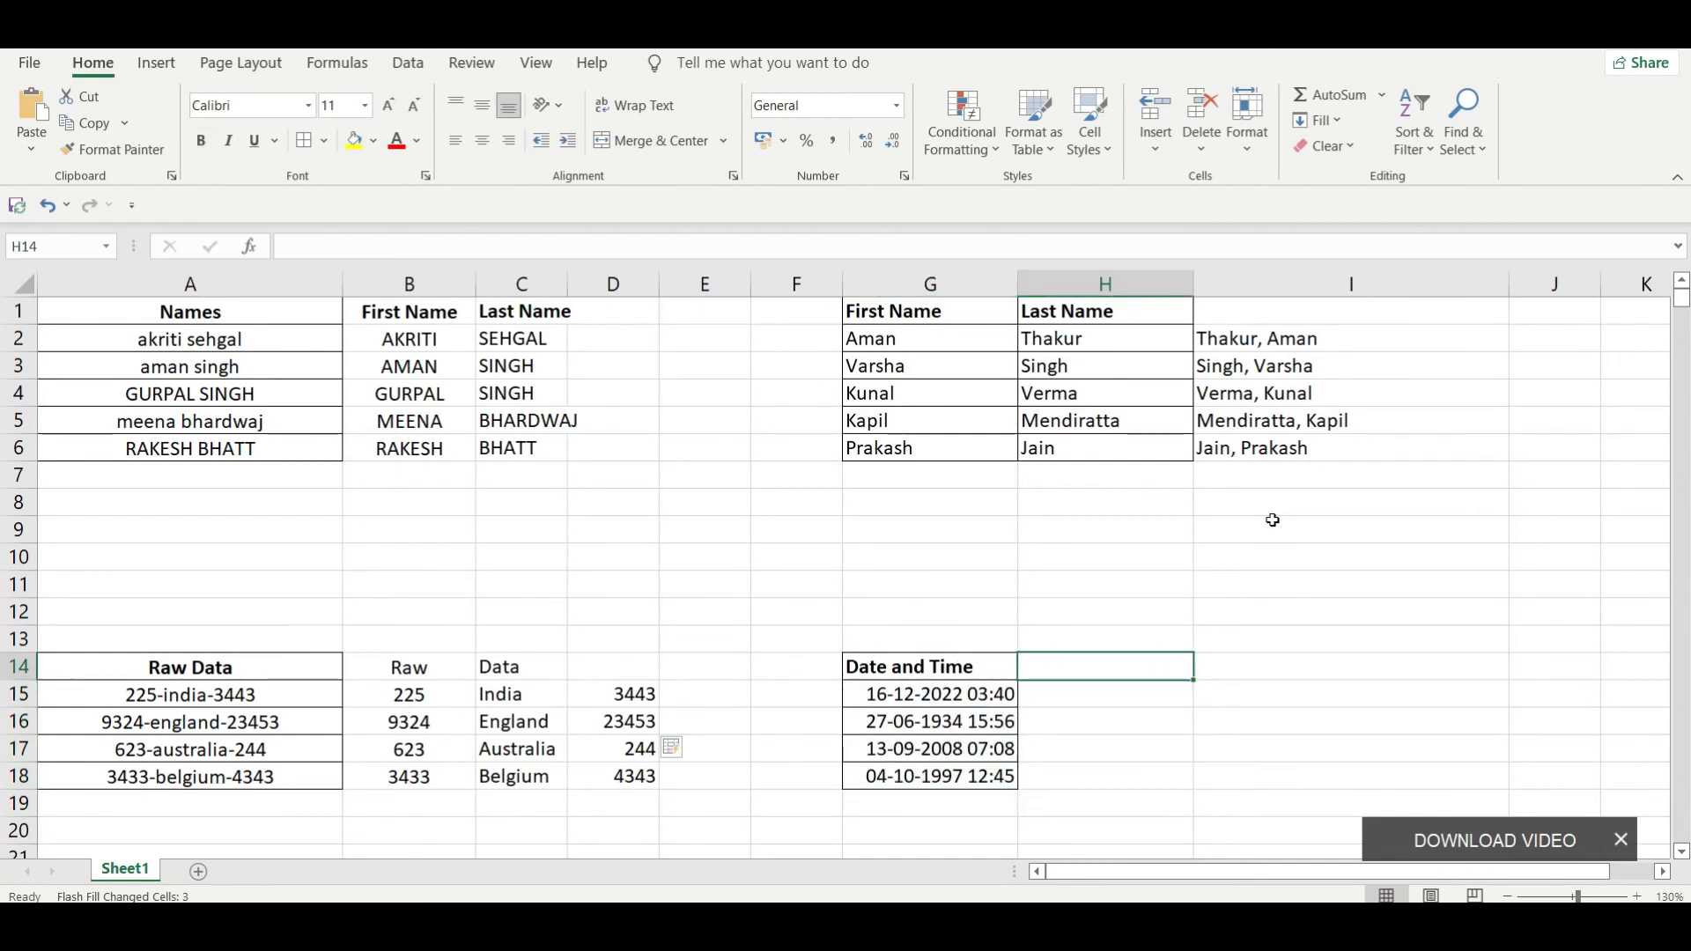
pyautogui.press('Down')
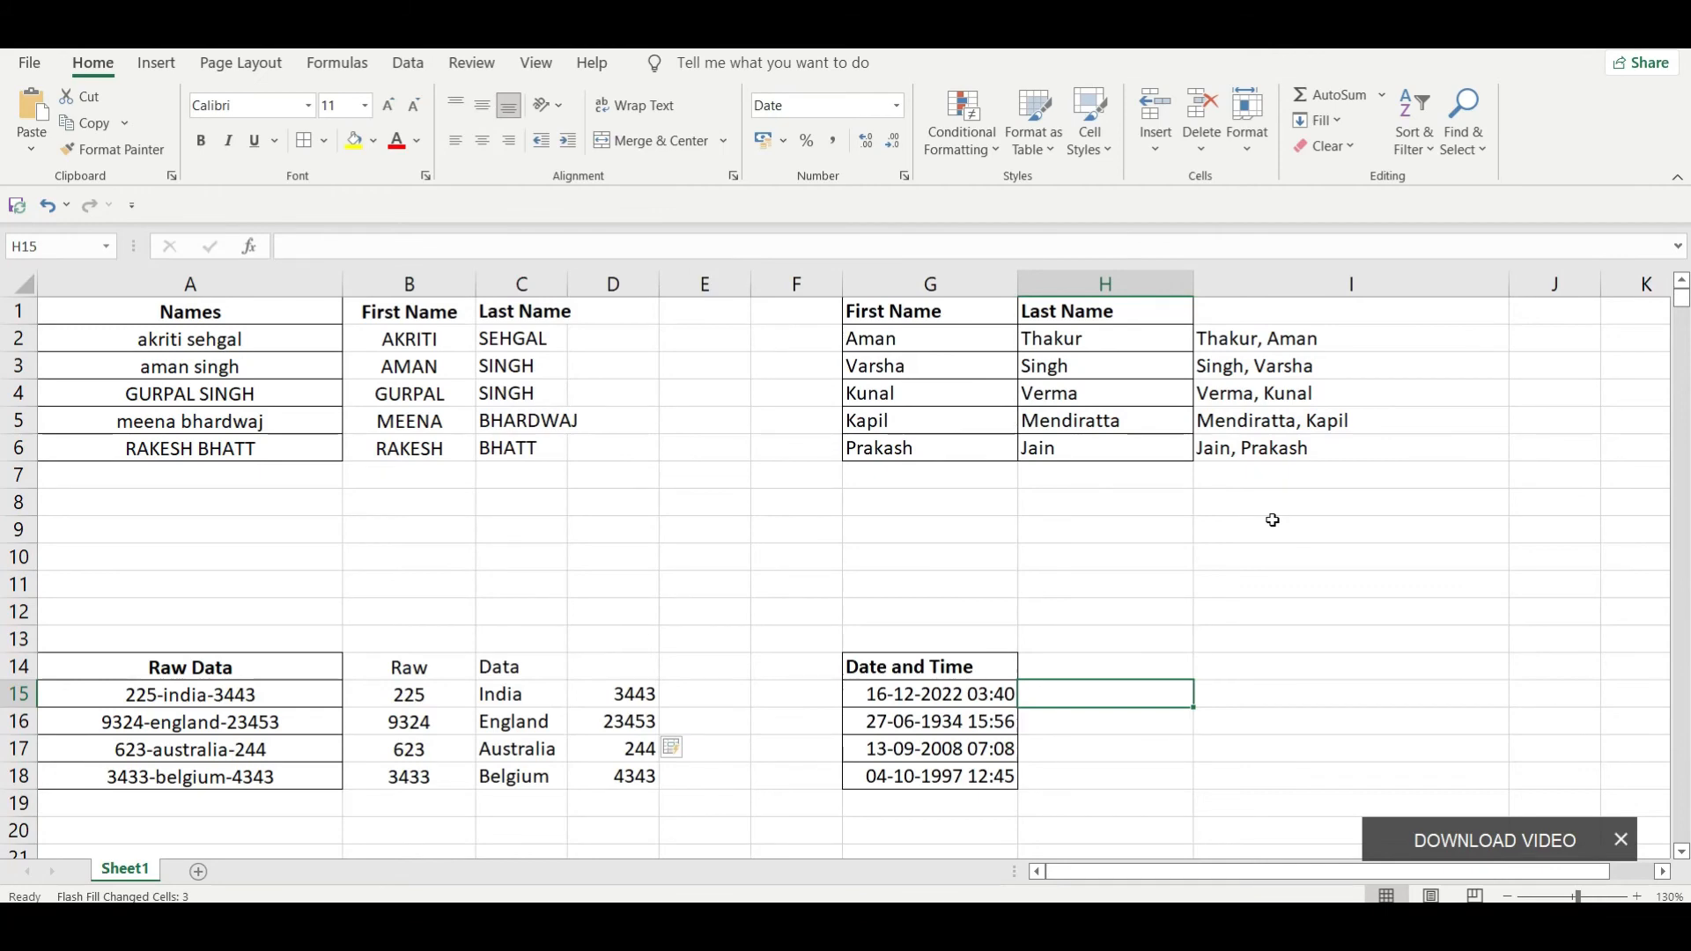
pyautogui.write('16')
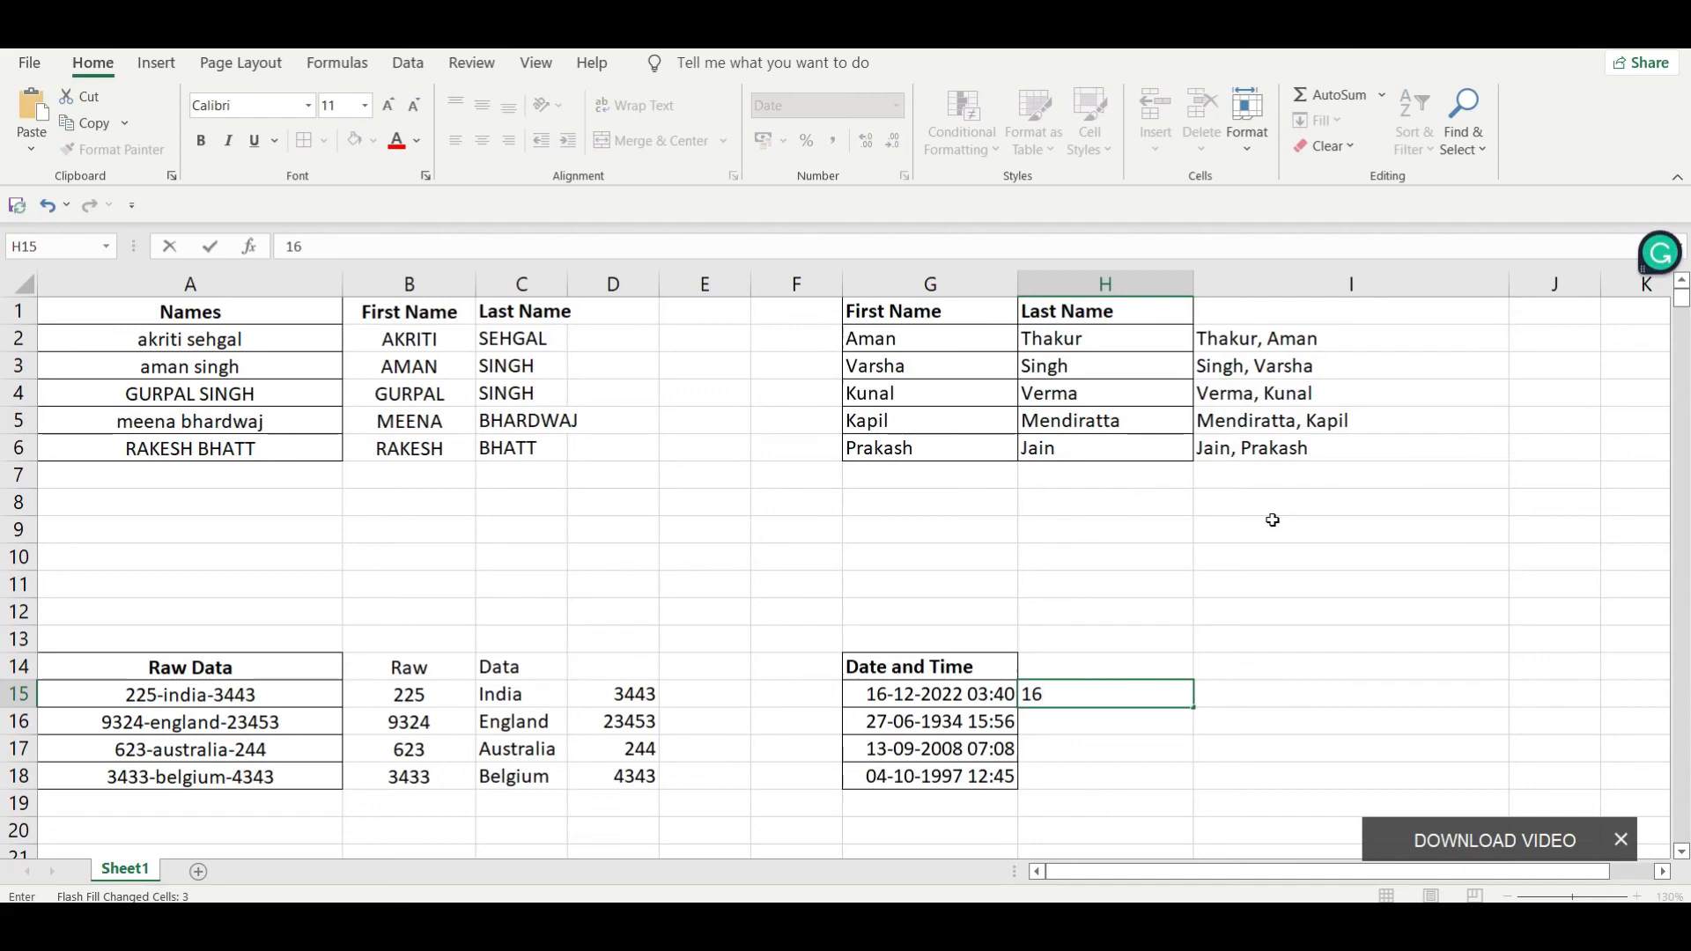
pyautogui.write('-12-2022')
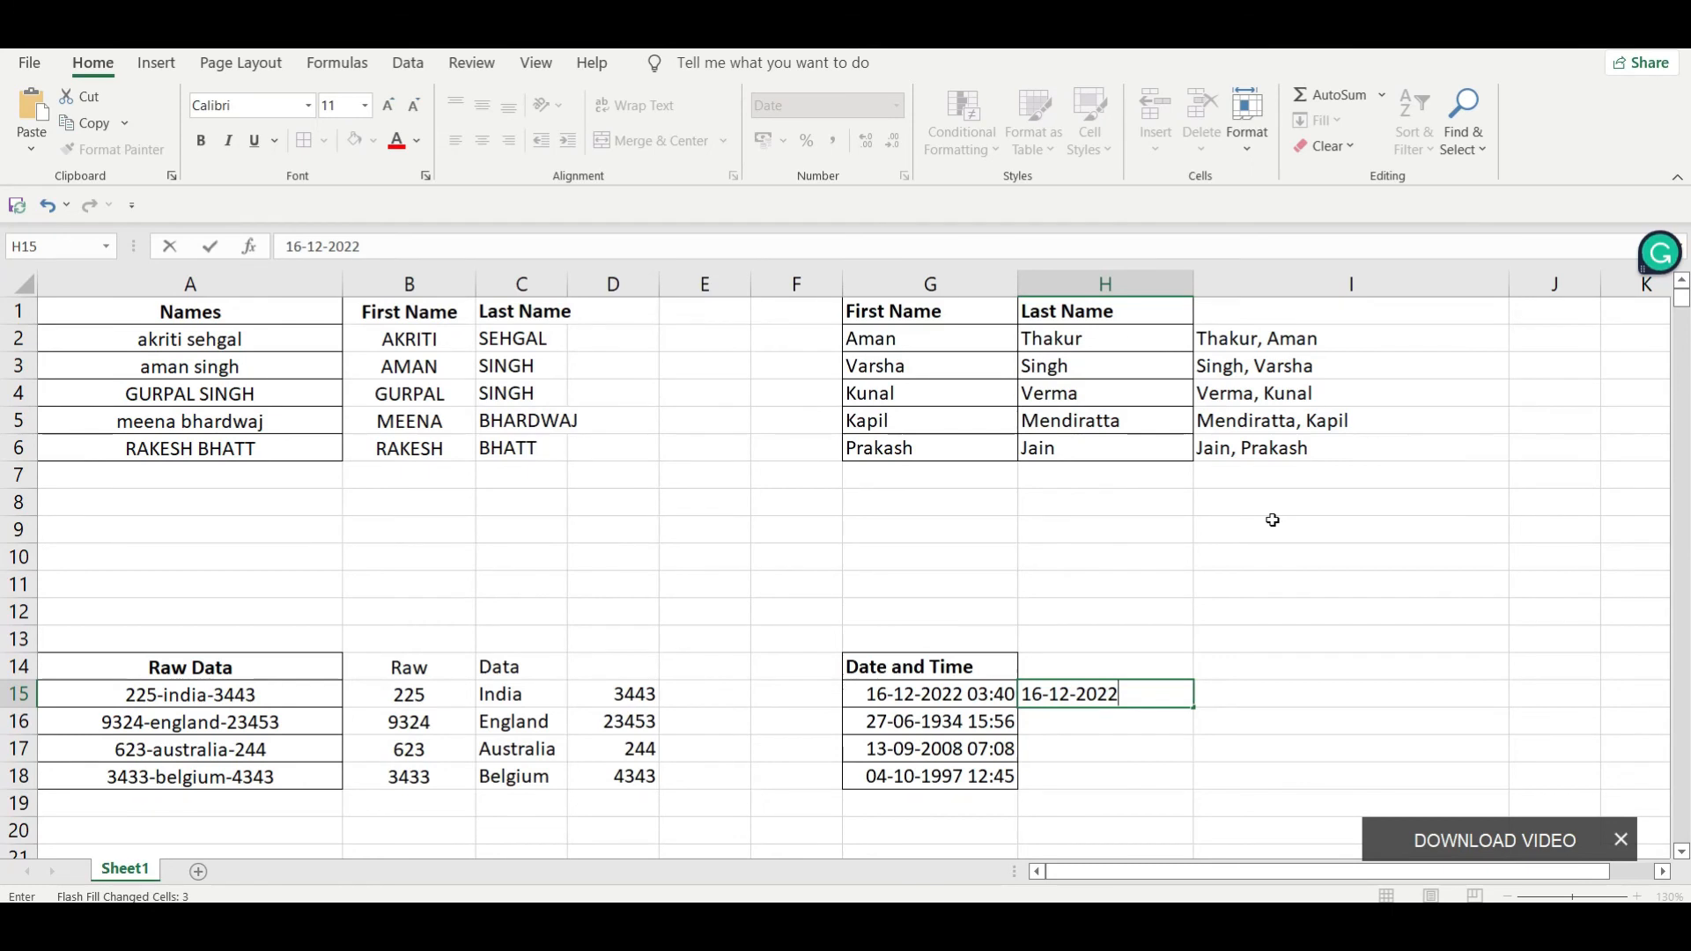
pyautogui.press('Tab')
pyautogui.write('03')
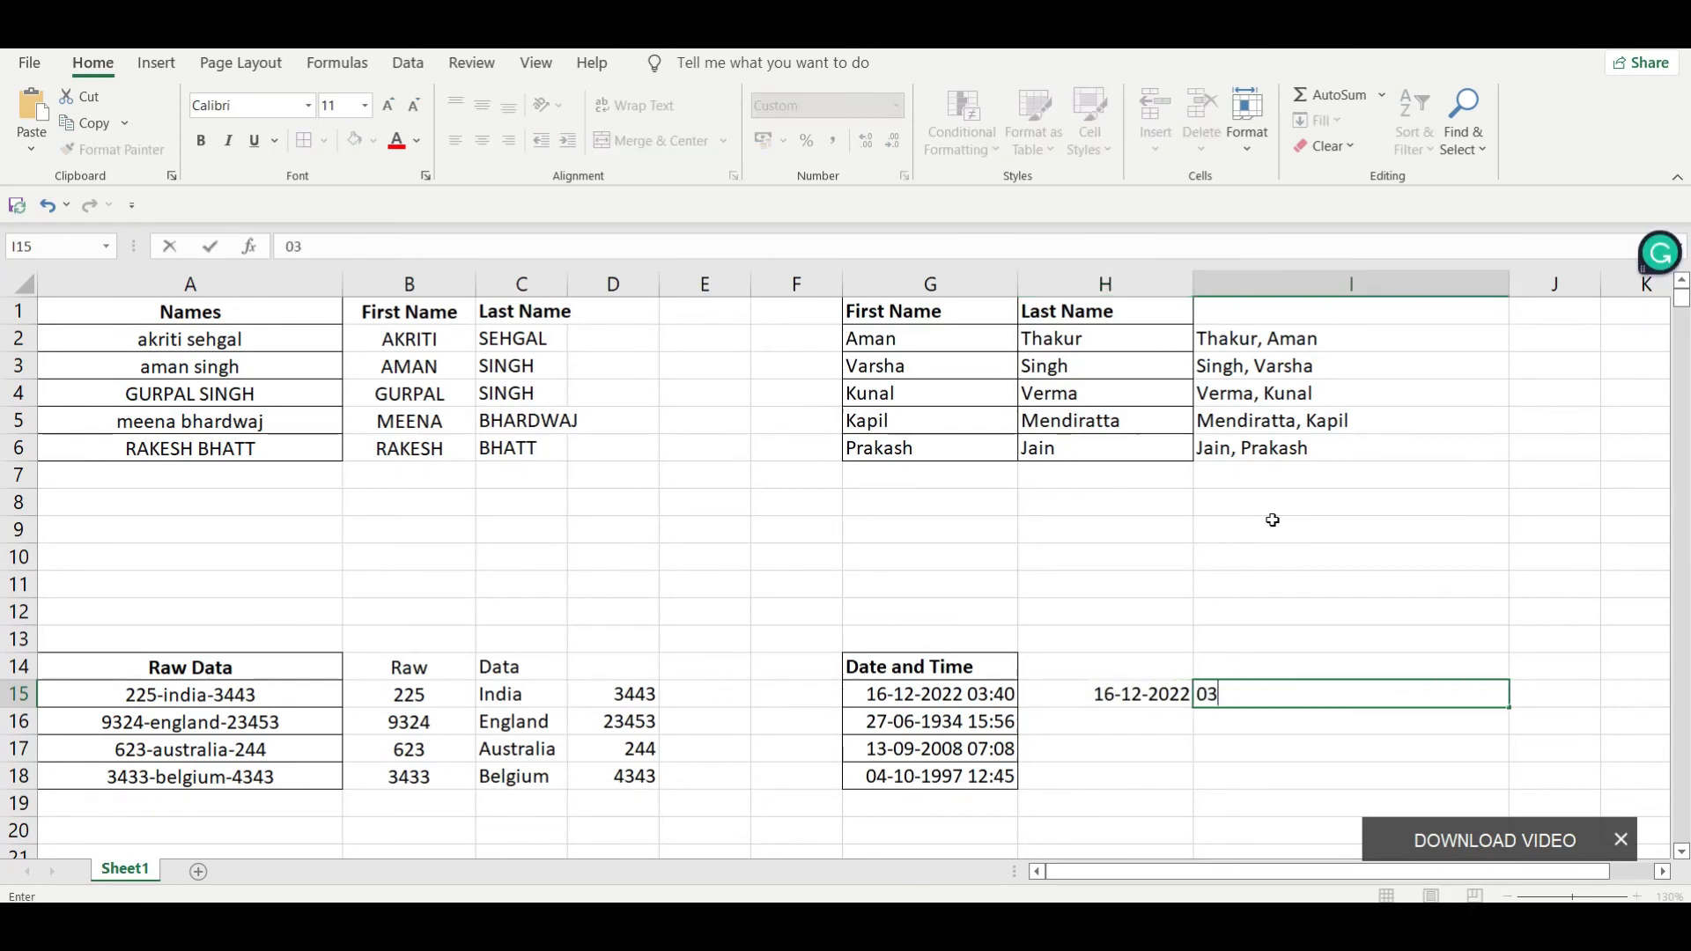
pyautogui.write(':40')
pyautogui.press('Return')
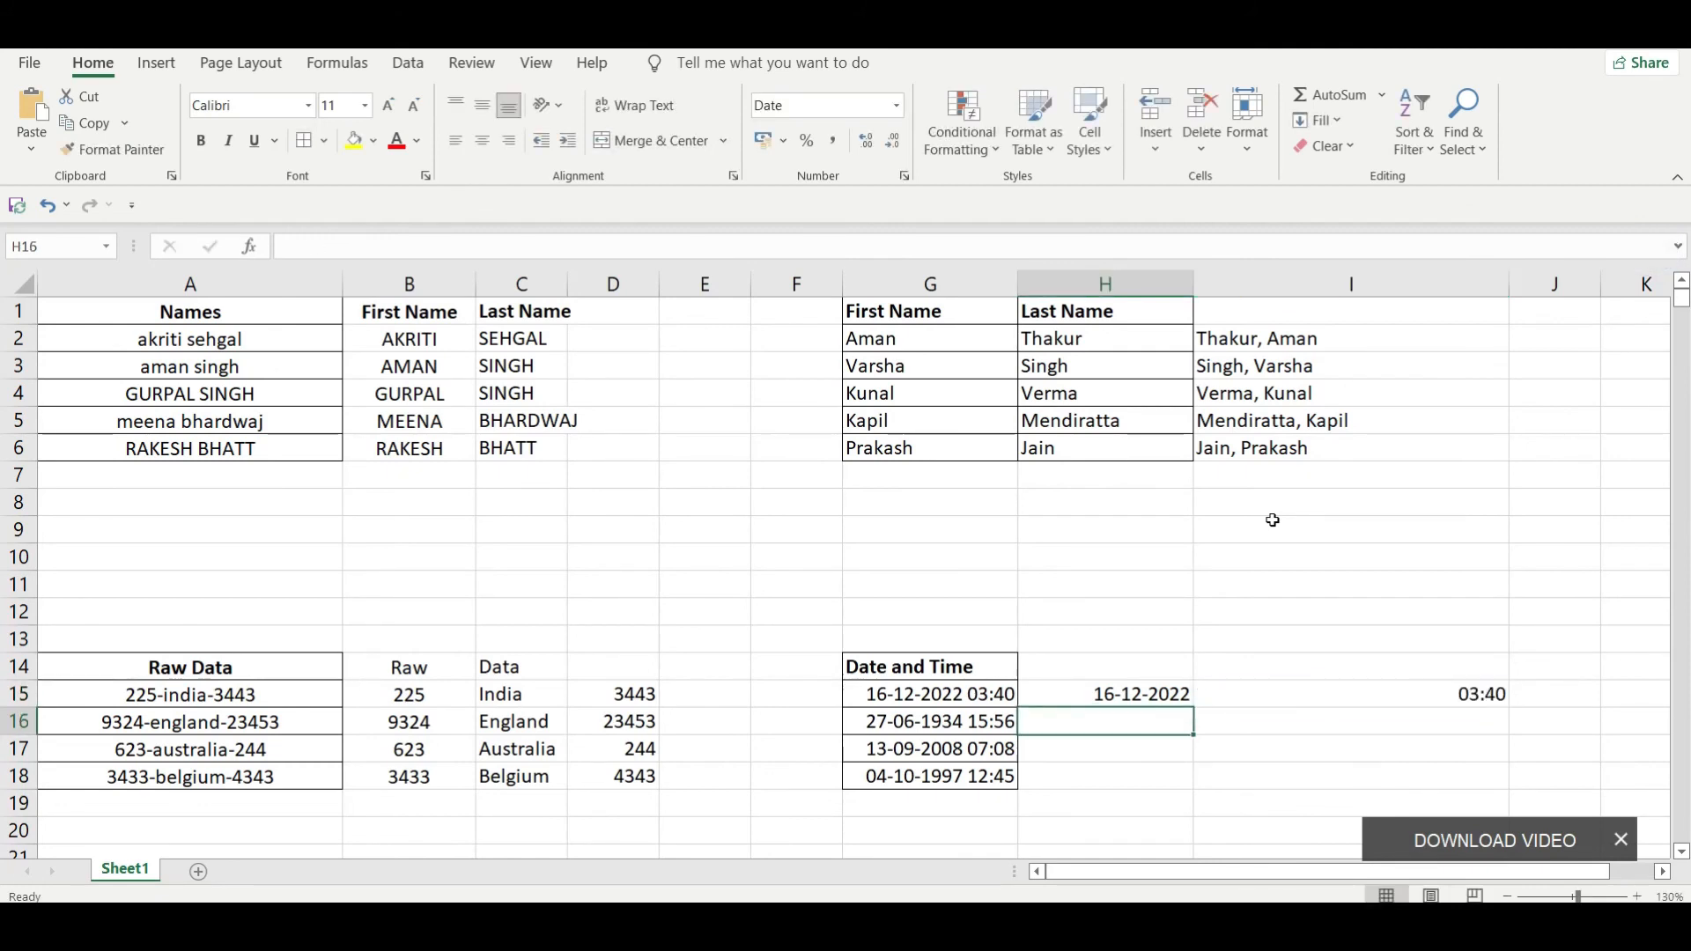
# Step: Flash Fill the dates from H16 and the times from I16 down to row 18
pyautogui.hotkey('ctrl', 'e')
pyautogui.press('Right')
pyautogui.hotkey('ctrl', 'e')
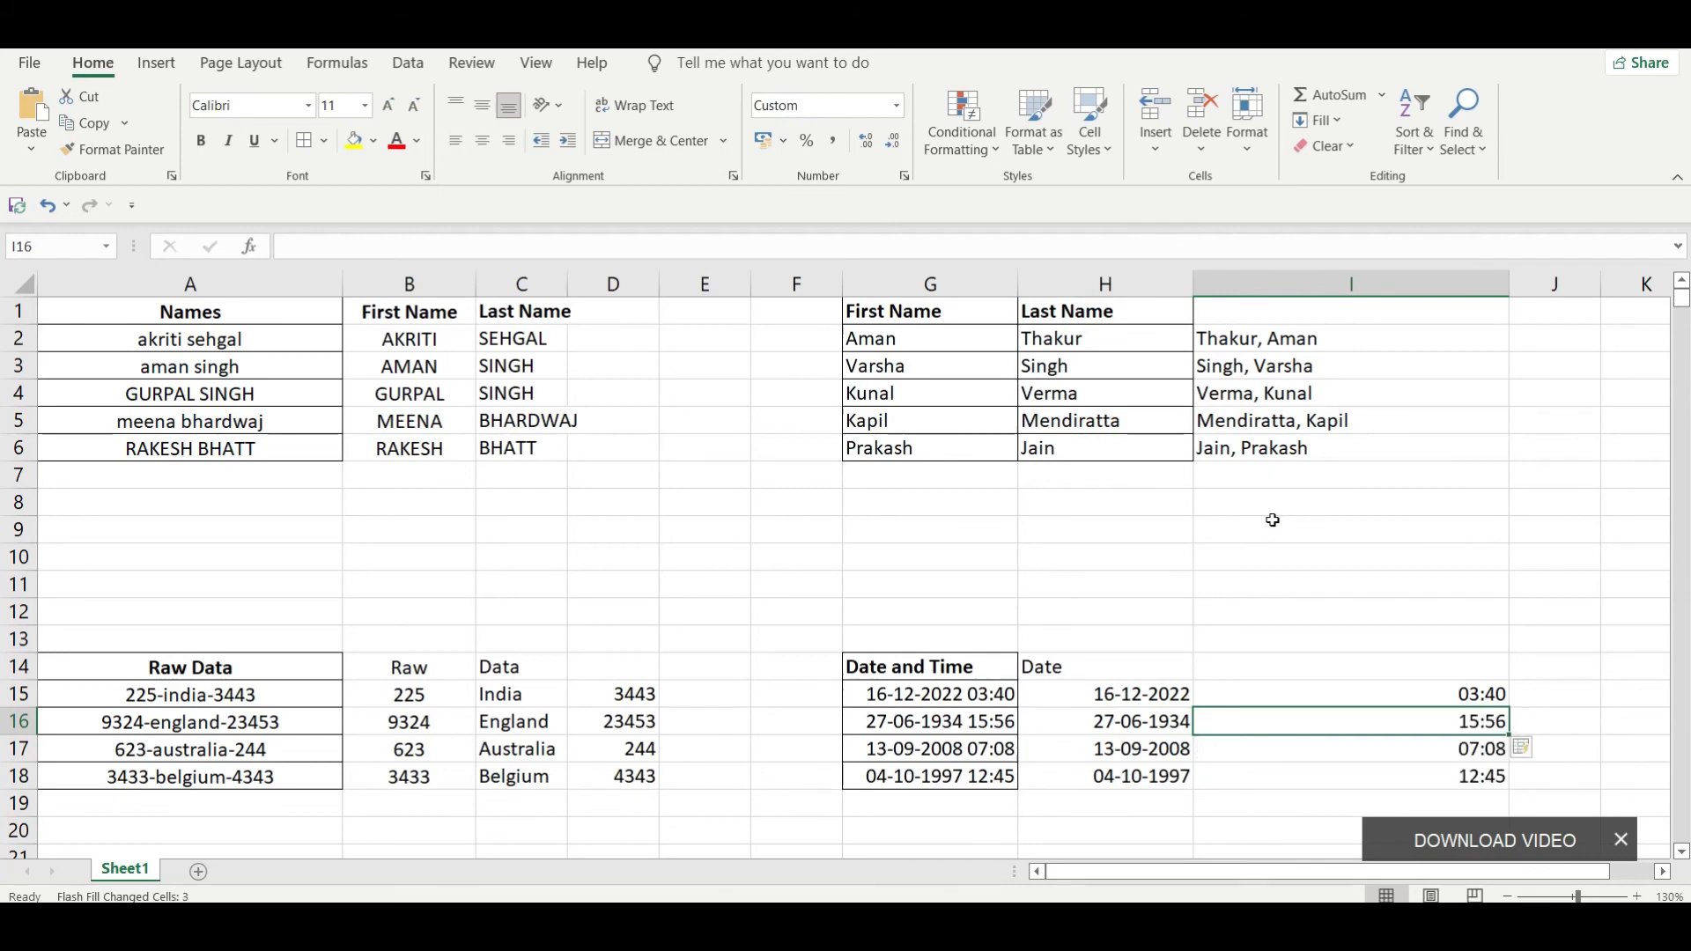
# Step: Review the separated values by selecting the dates in H16:H18 and the times in I16:I18
pyautogui.press('Left')
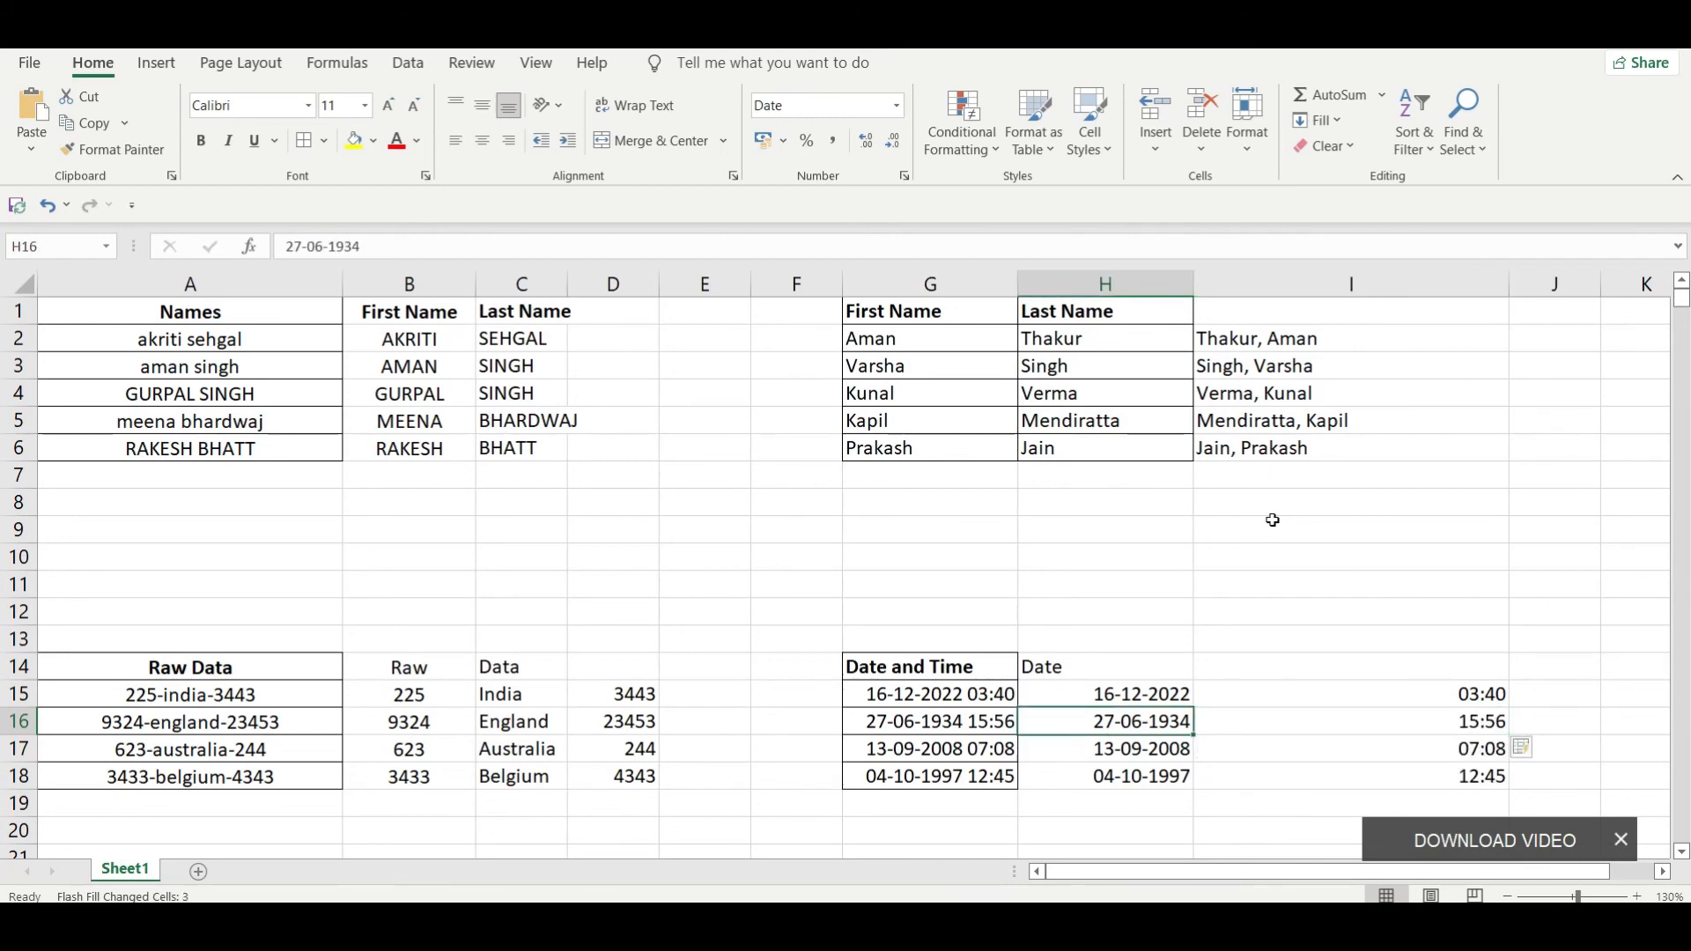
pyautogui.hotkey('shift', 'Down')
pyautogui.hotkey('shift', 'Down')
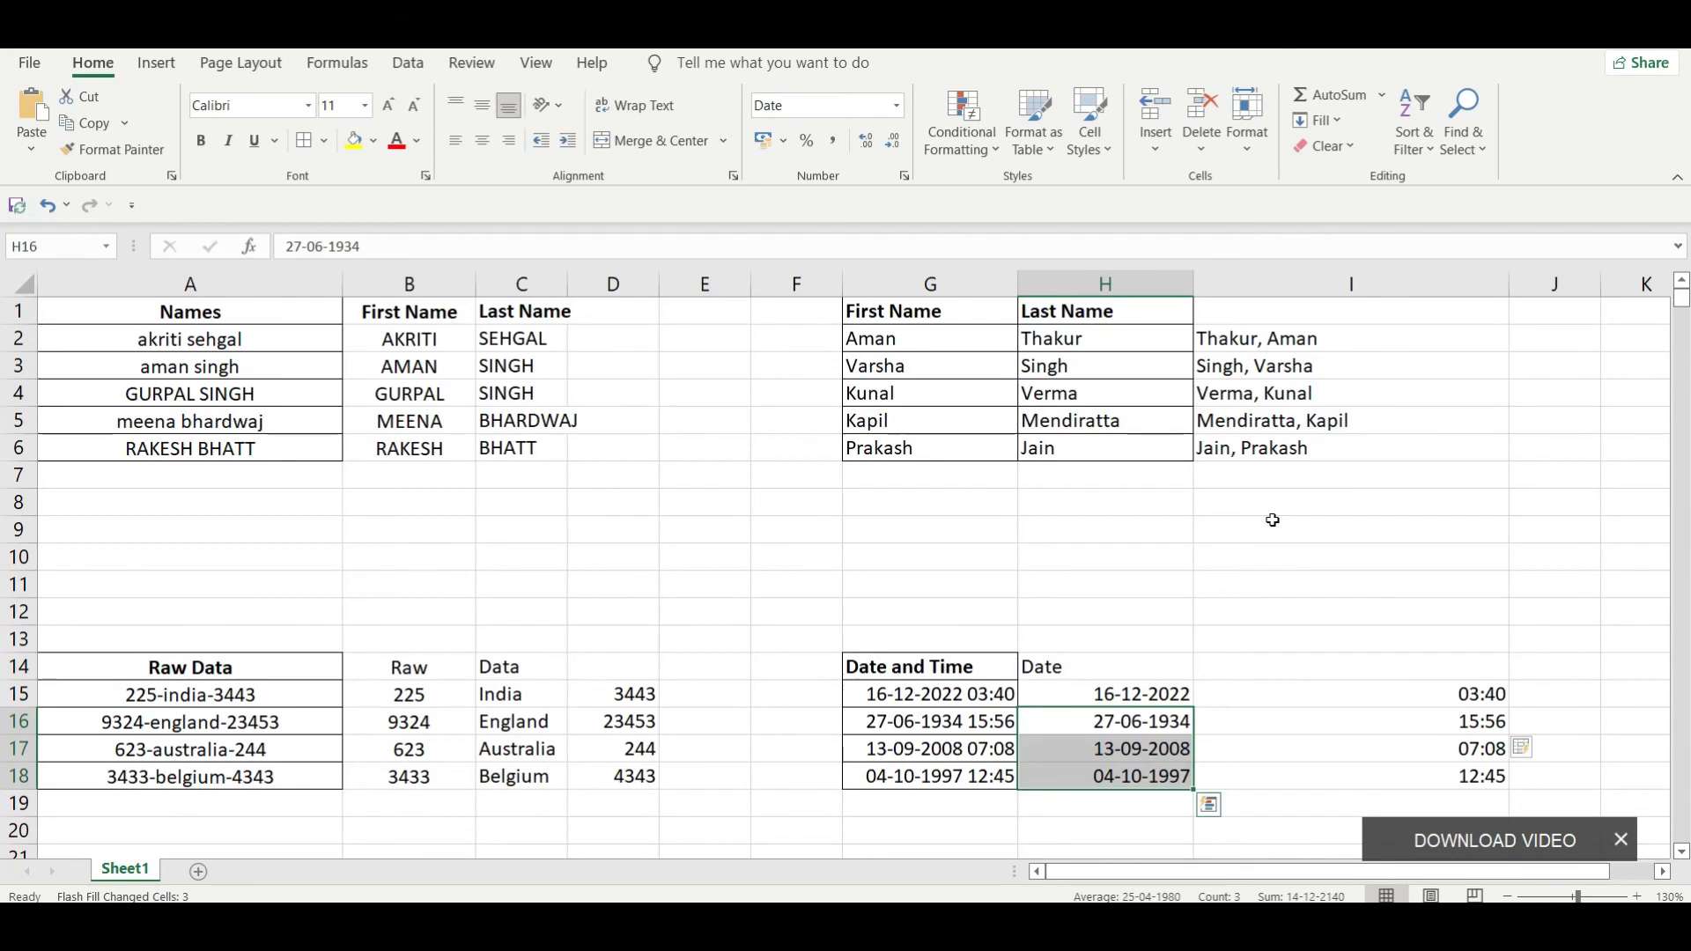
pyautogui.press('Right')
pyautogui.hotkey('shift', 'Down')
pyautogui.hotkey('shift', 'Down')
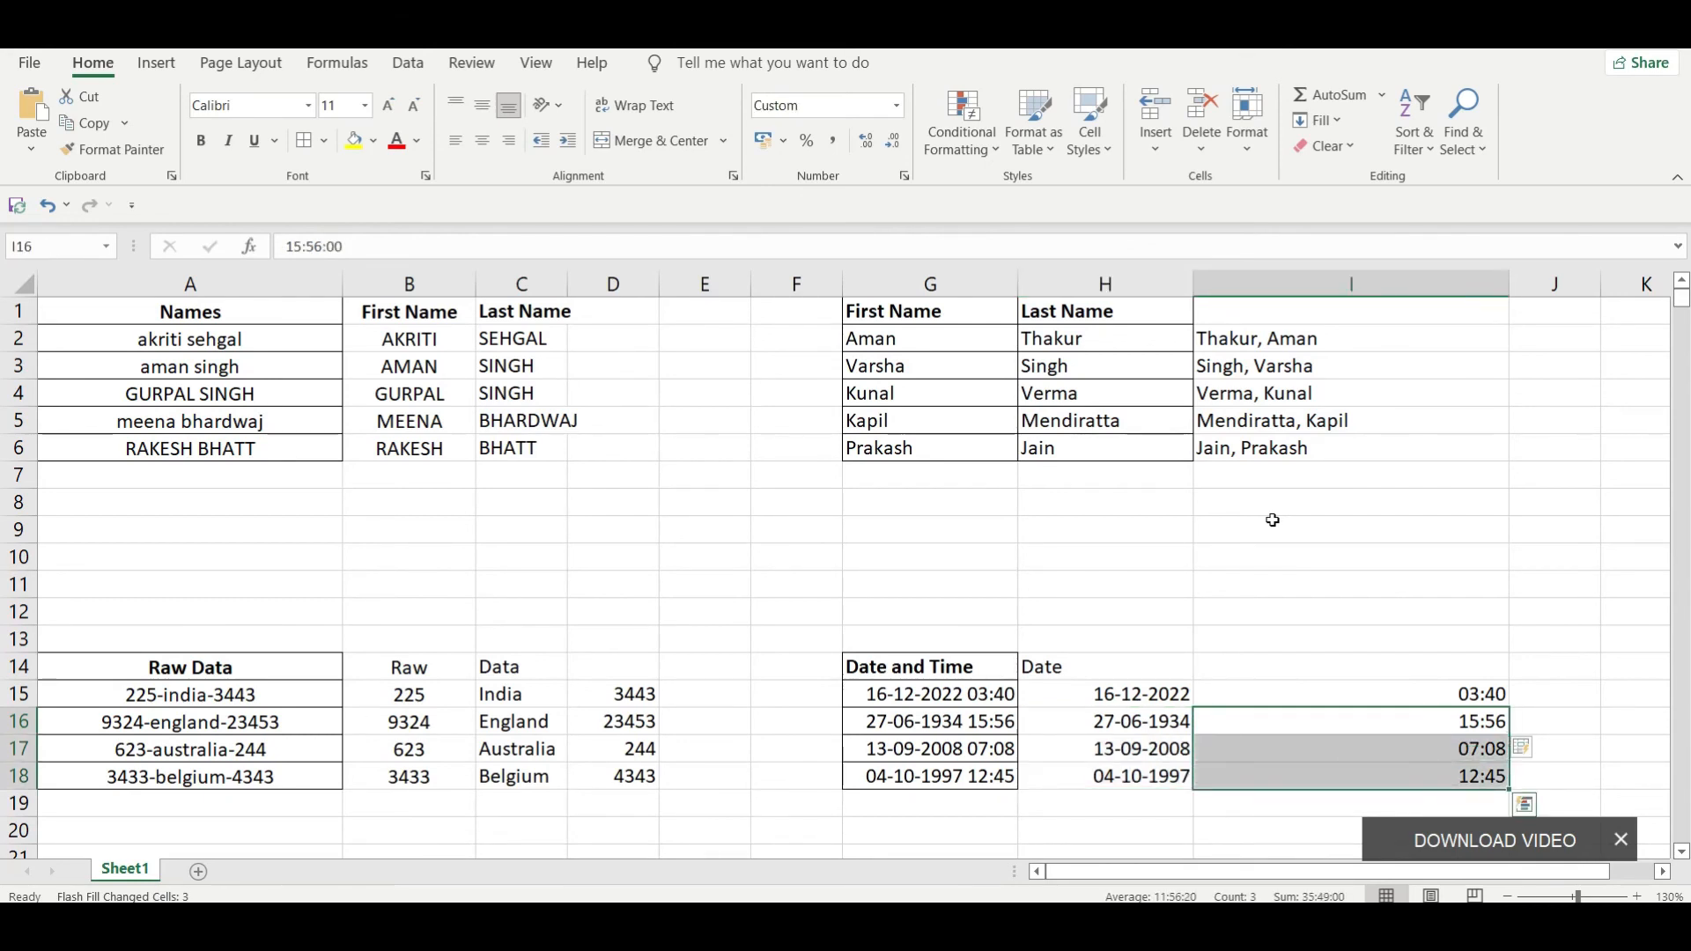
pyautogui.press('Up')
pyautogui.press('Up')
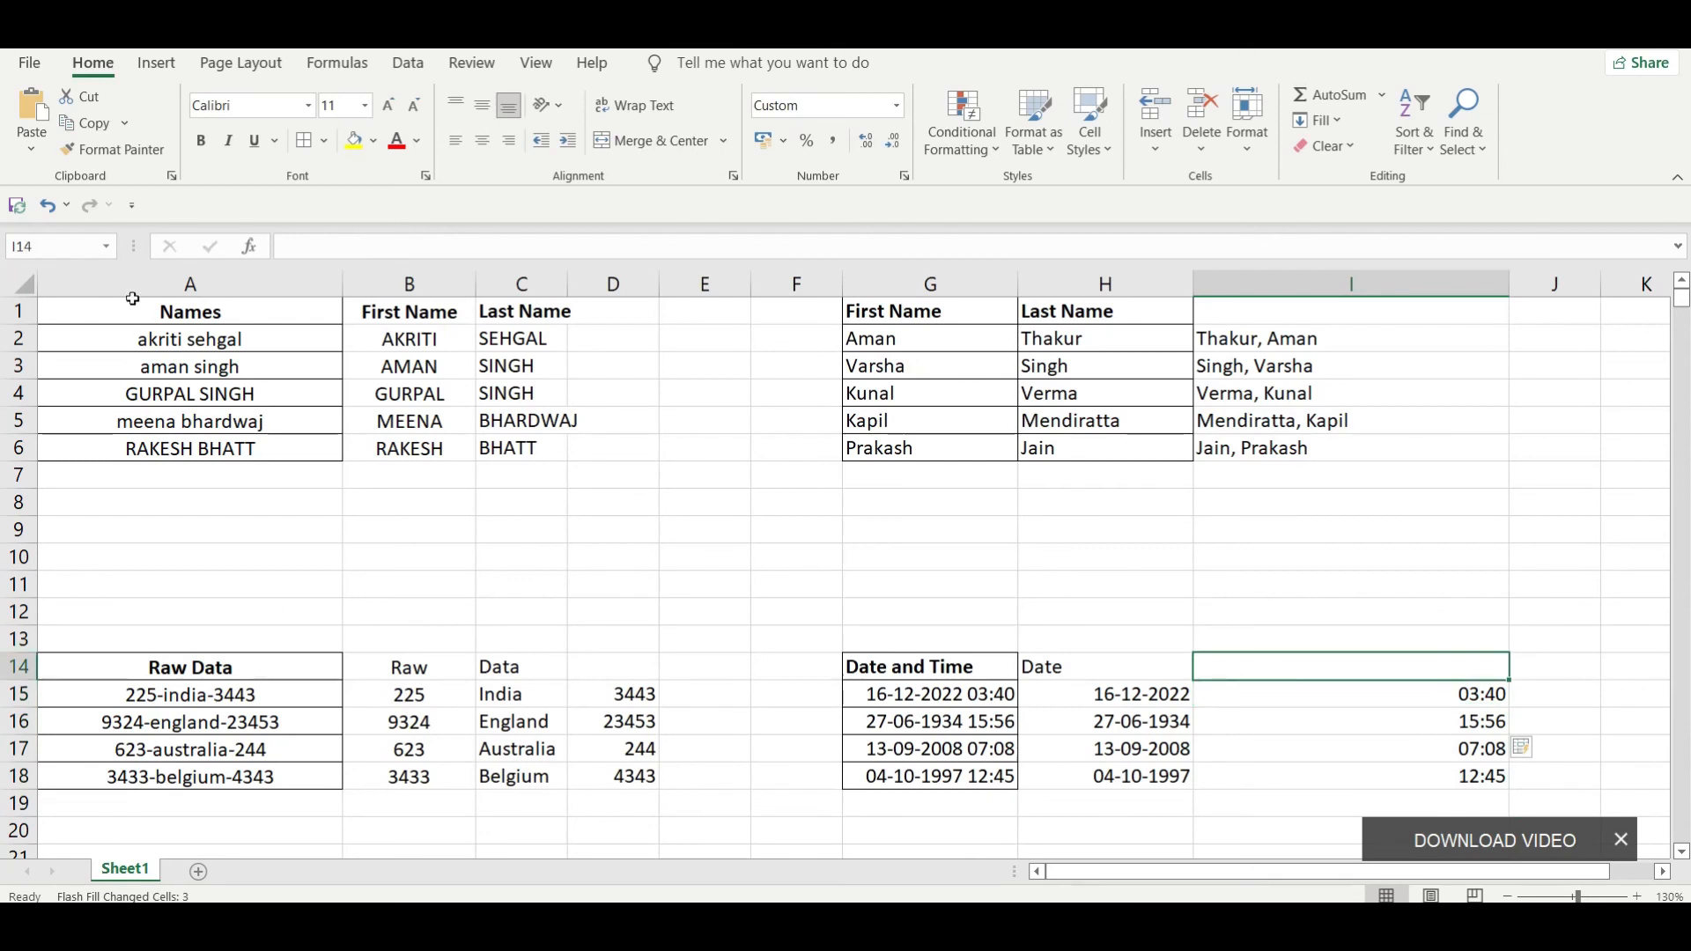
pyautogui.click(566, 463)
pyautogui.doubleClick(687, 518)
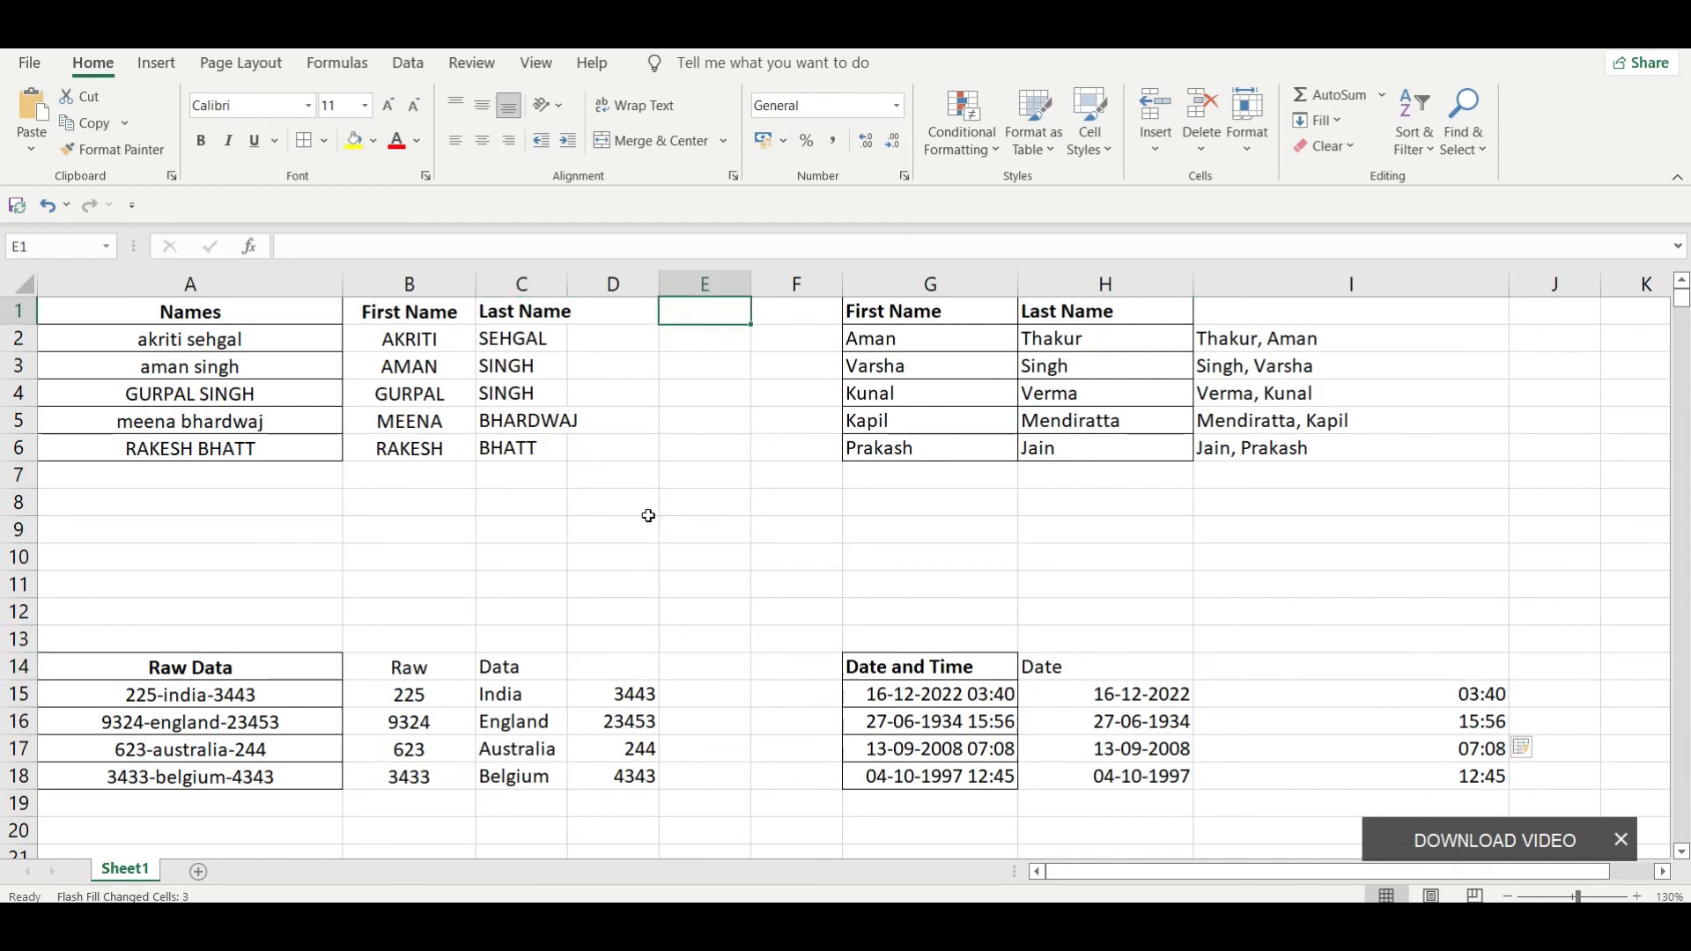
pyautogui.click(647, 514)
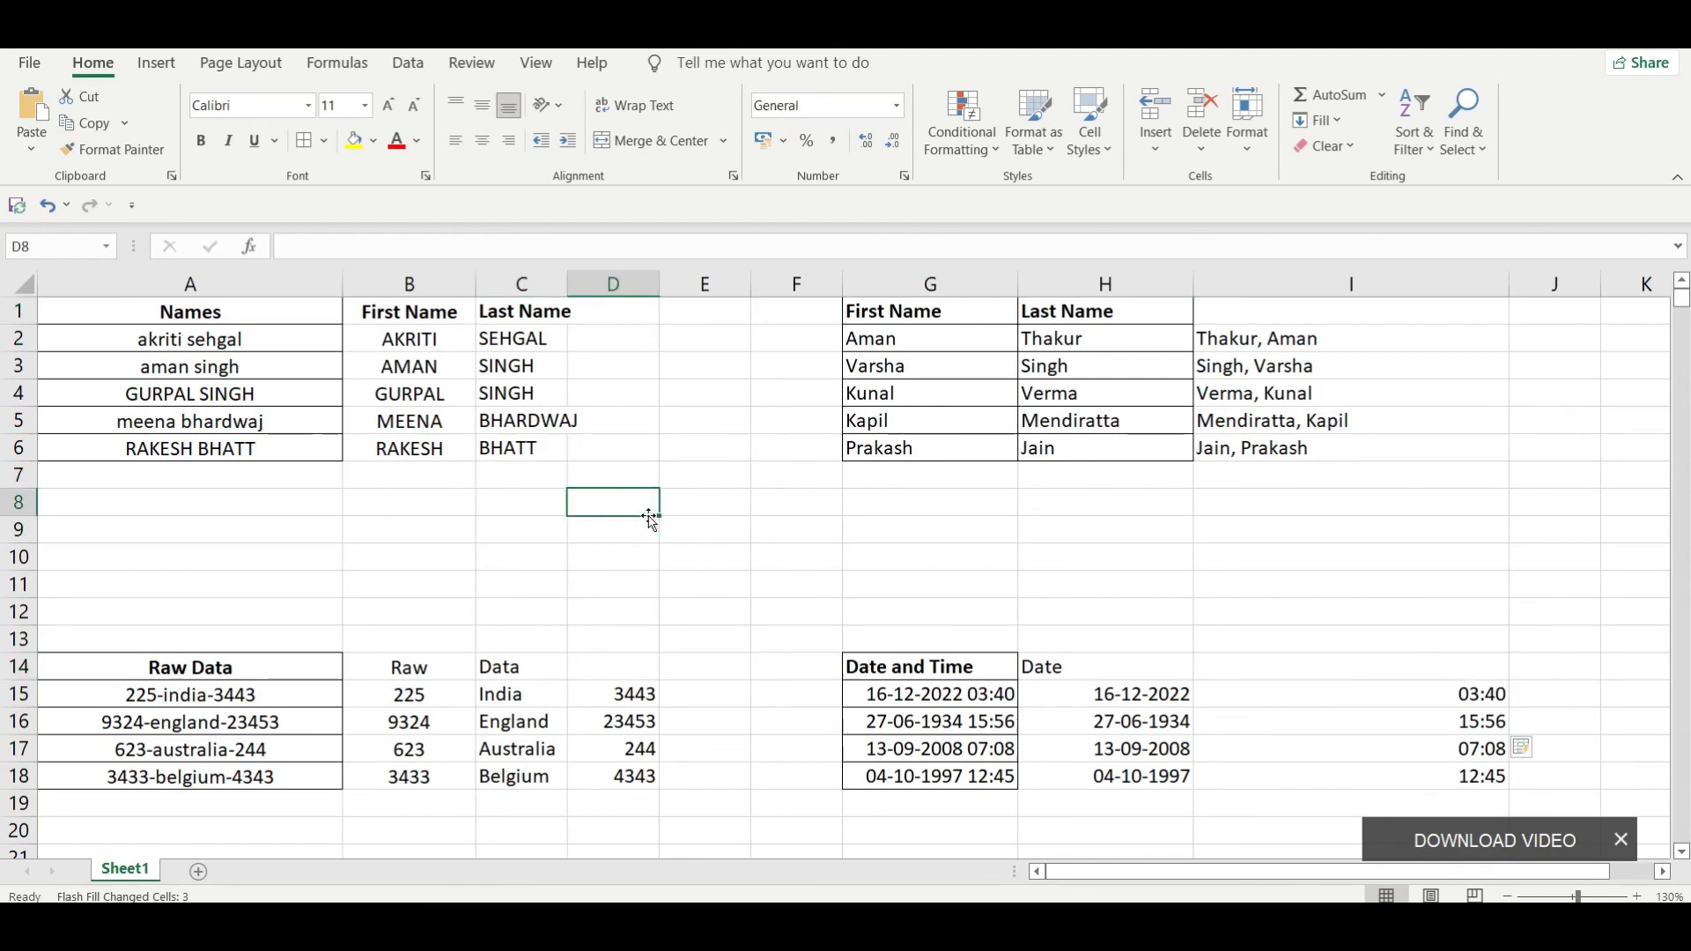